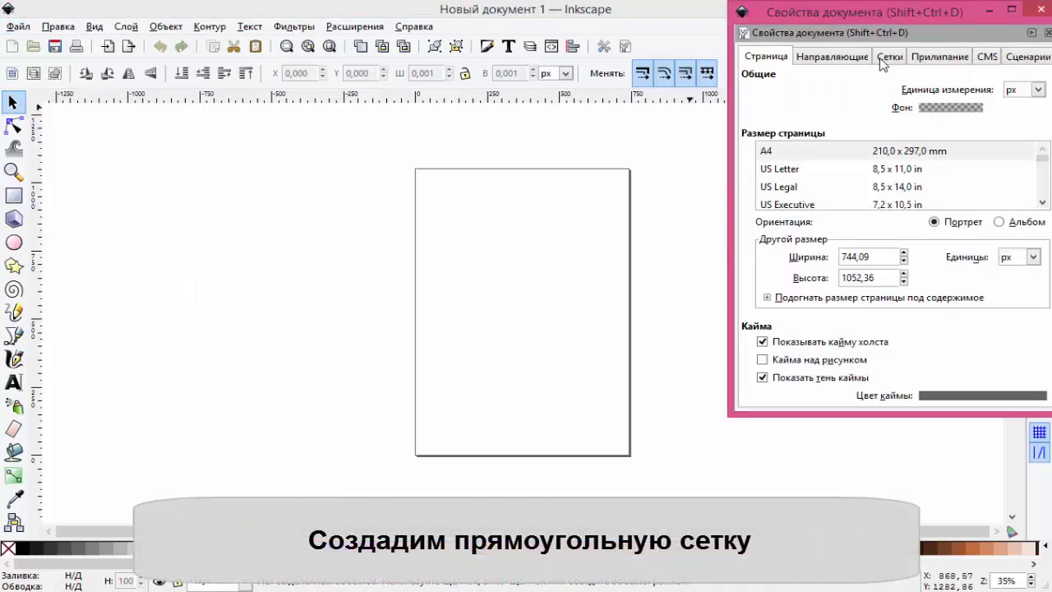
Step: Create a rectangular grid in Document Properties, displayed as dots instead of lines
{"action": "left_click", "coordinate": [889, 56]}
{"action": "left_click", "coordinate": [1001, 90]}
{"action": "left_click", "coordinate": [780, 386]}
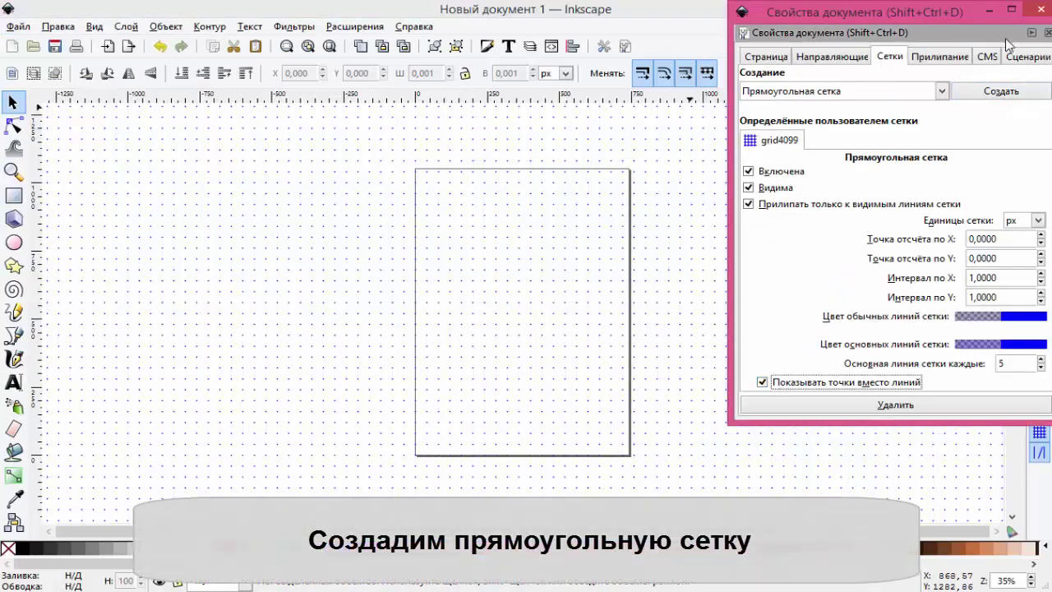
Step: Draw a wide closed triangle on grid points with the Bezier tool
{"action": "key", "text": "6"}
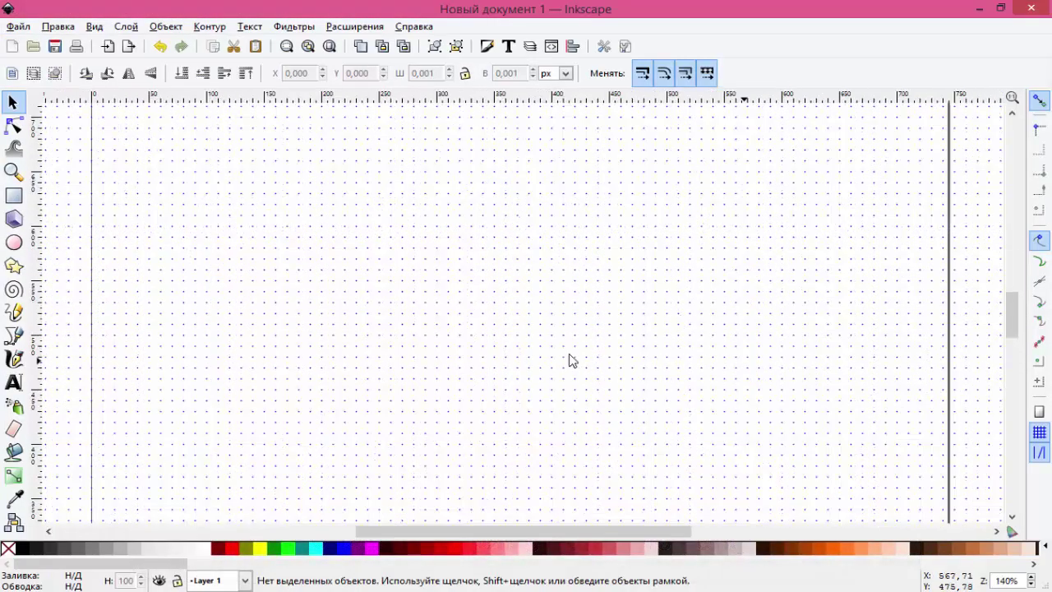
{"action": "key", "text": "b"}
{"action": "left_click", "coordinate": [505, 182]}
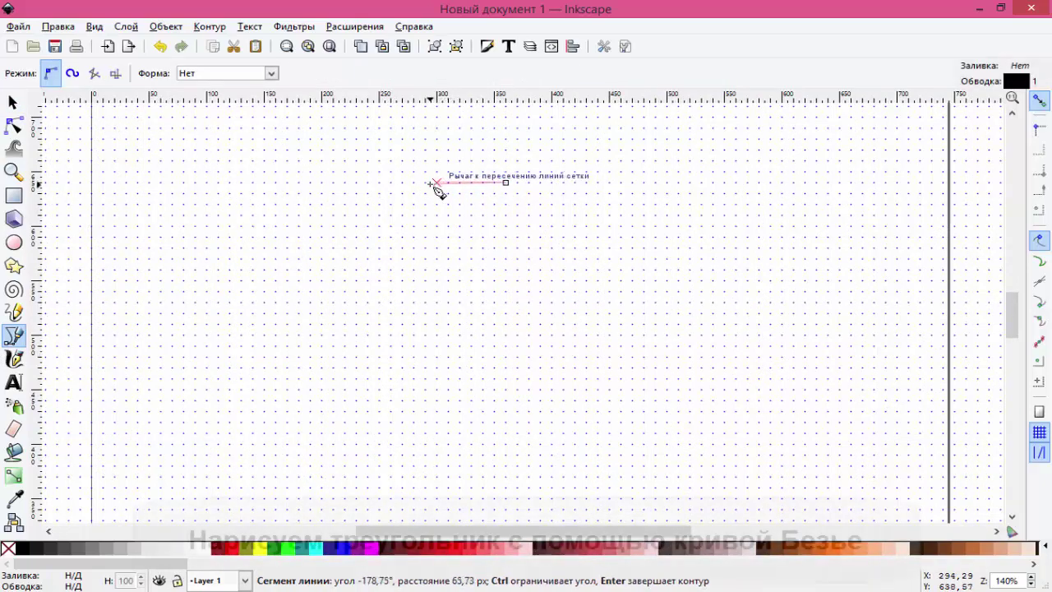
{"action": "left_click", "coordinate": [415, 224]}
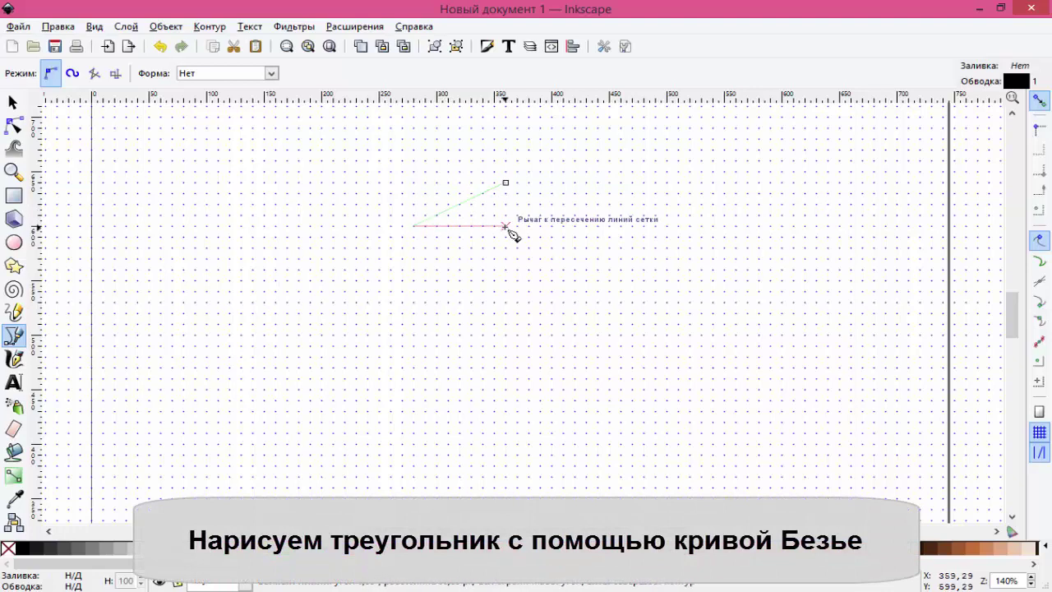
{"action": "left_click", "coordinate": [597, 225]}
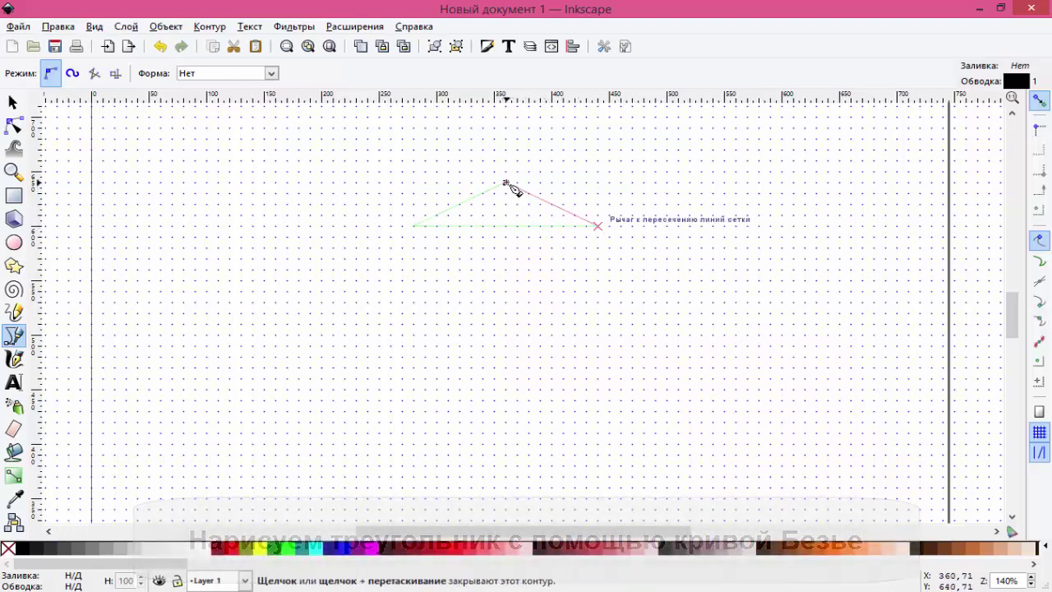
{"action": "left_click", "coordinate": [505, 182]}
{"action": "left_click", "coordinate": [12, 102]}
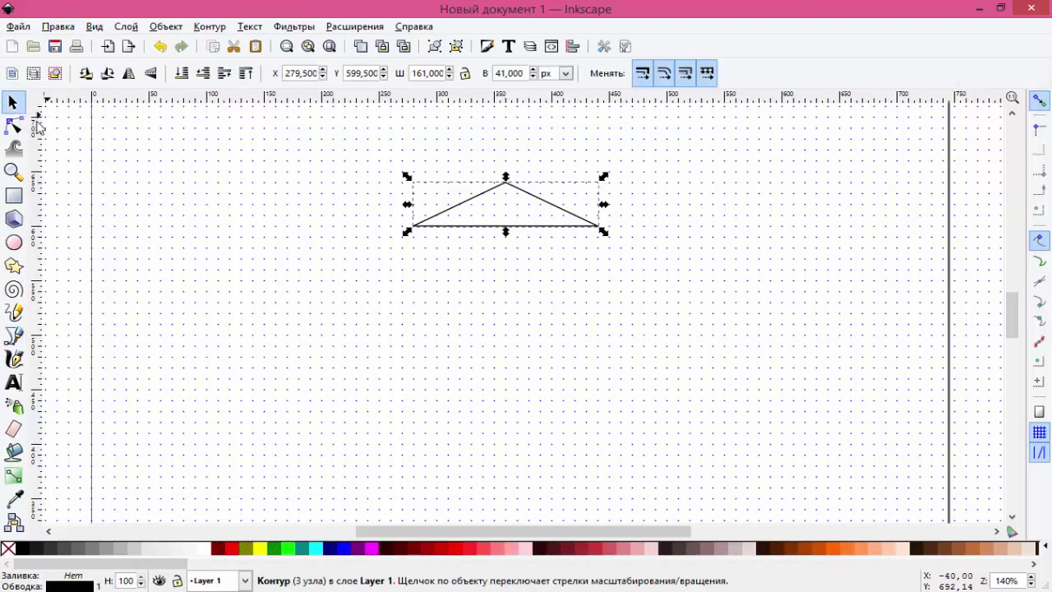
Step: Duplicate the triangle and stack the copies one below another
{"action": "key", "text": "ctrl+d"}
{"action": "mouse_move", "coordinate": [531, 209]}
{"action": "left_mouse_down"}
{"action": "mouse_move", "coordinate": [547, 235]}
{"action": "mouse_move", "coordinate": [563, 404]}
{"action": "left_mouse_up"}
{"action": "key", "text": "ctrl+d"}
{"action": "key", "text": "ctrl+d"}
{"action": "key", "text": "ctrl+d"}
{"action": "key", "text": "ctrl+d"}
{"action": "key", "text": "ctrl+d"}
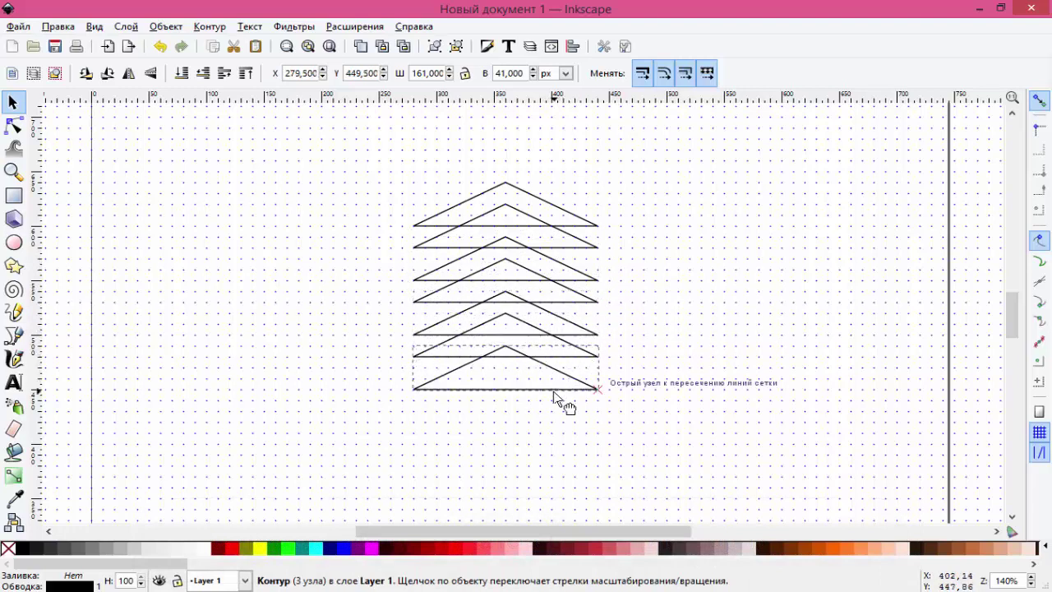
Step: Union all stacked triangles into one shape and convert it to a path
{"action": "left_click", "coordinate": [681, 318]}
{"action": "left_click_drag", "start_coordinate": [390, 155], "coordinate": [663, 441]}
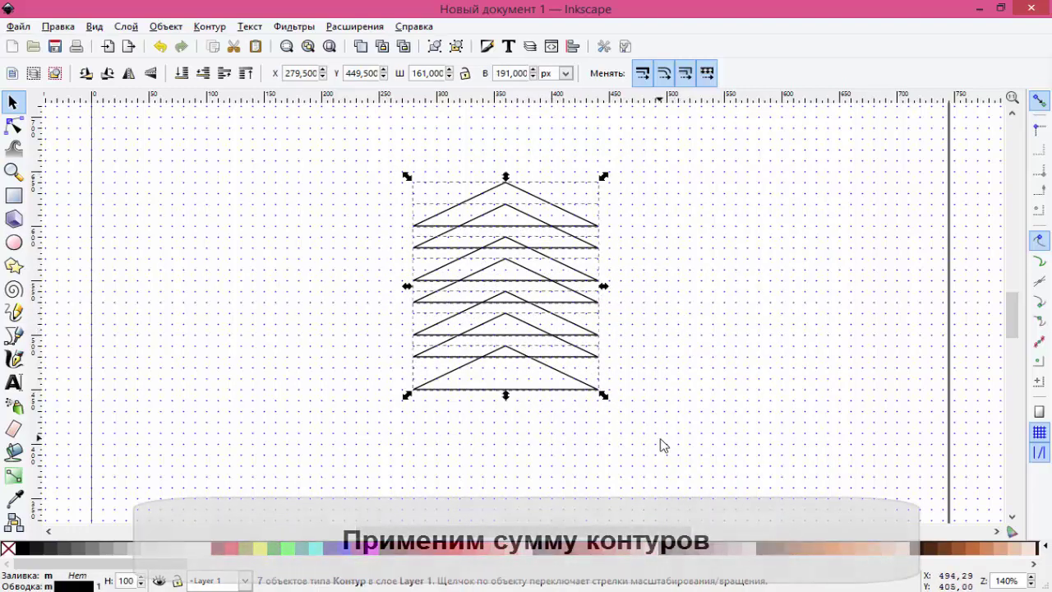
{"action": "left_click", "coordinate": [210, 27]}
{"action": "left_click", "coordinate": [235, 111]}
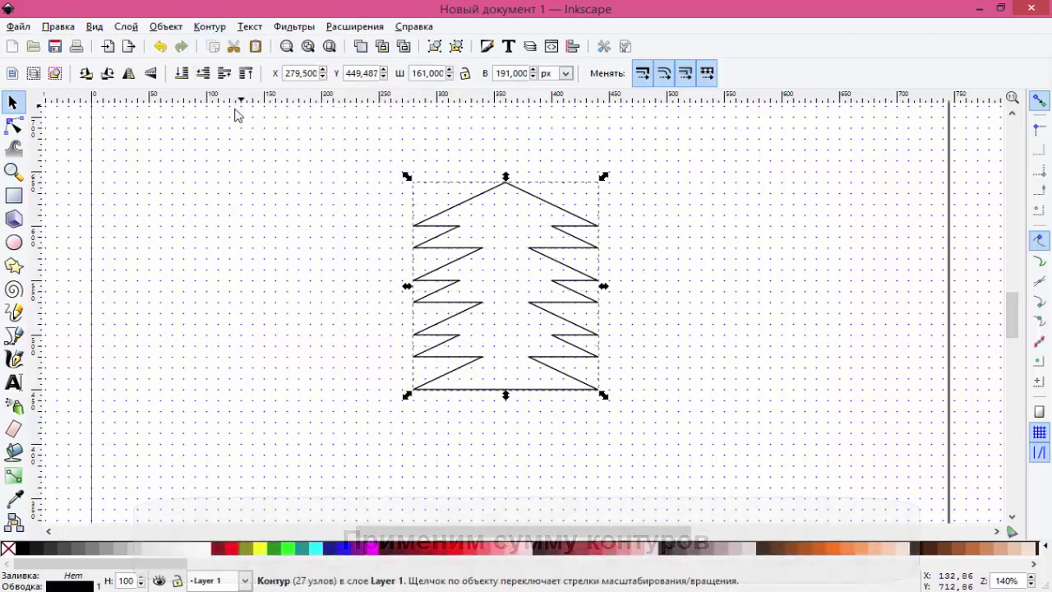
{"action": "left_click", "coordinate": [209, 26]}
{"action": "left_click", "coordinate": [239, 43]}
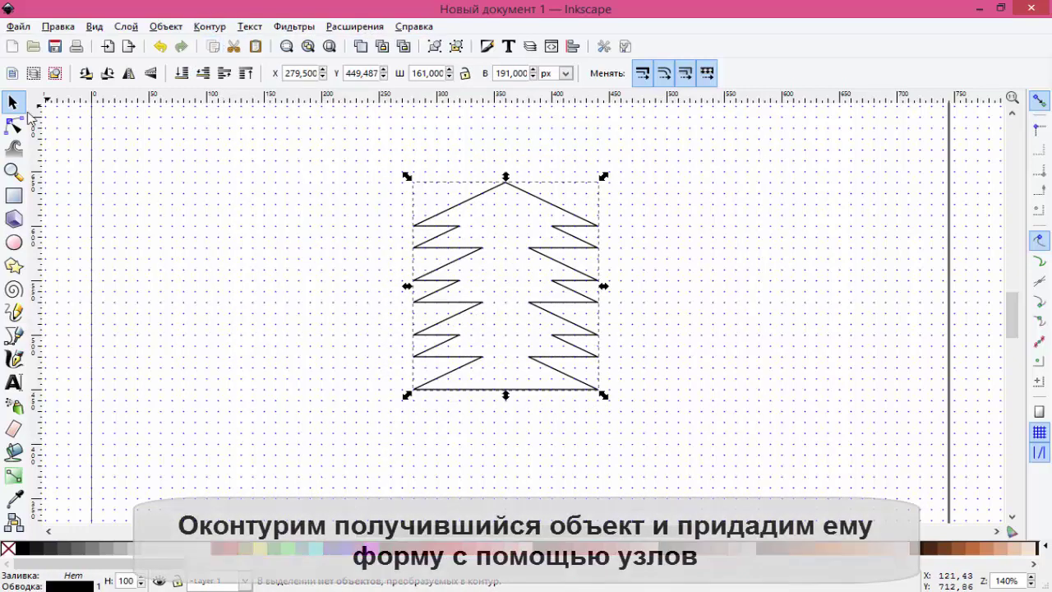
{"action": "left_click", "coordinate": [13, 125]}
Step: Drag the outer branch tips on both sides outward, widening toward the bottom
{"action": "mouse_move", "coordinate": [414, 248]}
{"action": "left_mouse_down"}
{"action": "mouse_move", "coordinate": [402, 247]}
{"action": "mouse_move", "coordinate": [379, 302]}
{"action": "left_mouse_up"}
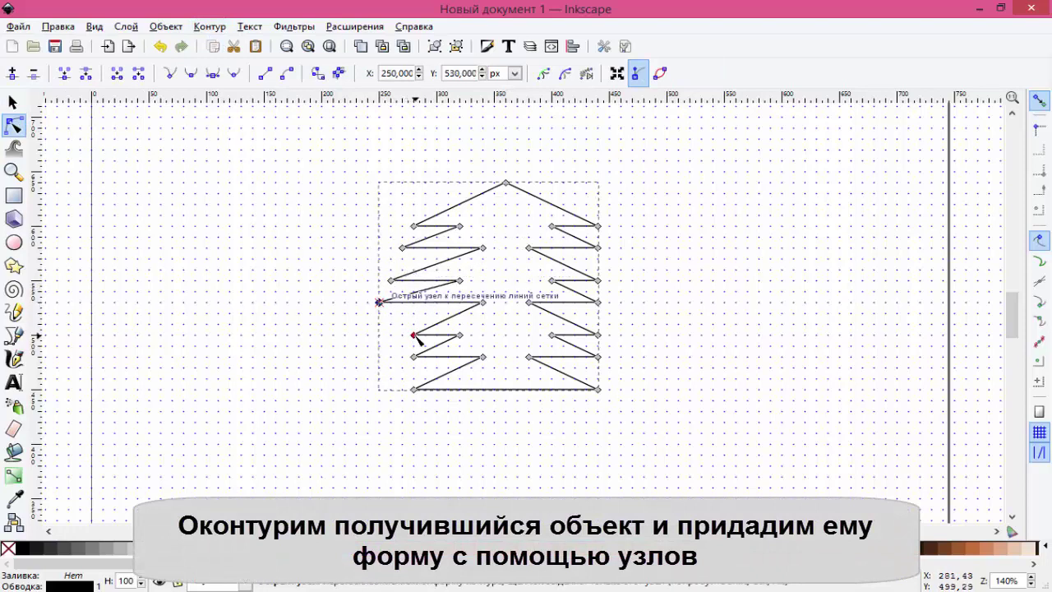
{"action": "mouse_move", "coordinate": [414, 335]}
{"action": "left_mouse_down"}
{"action": "mouse_move", "coordinate": [367, 335]}
{"action": "mouse_move", "coordinate": [355, 356]}
{"action": "left_mouse_up"}
{"action": "left_click_drag", "start_coordinate": [414, 388], "coordinate": [344, 389]}
{"action": "mouse_move", "coordinate": [598, 247]}
{"action": "left_mouse_down"}
{"action": "mouse_move", "coordinate": [608, 247]}
{"action": "mouse_move", "coordinate": [631, 302]}
{"action": "left_mouse_up"}
{"action": "mouse_move", "coordinate": [597, 335]}
{"action": "left_mouse_down"}
{"action": "mouse_move", "coordinate": [644, 335]}
{"action": "mouse_move", "coordinate": [655, 357]}
{"action": "left_mouse_up"}
{"action": "left_click_drag", "start_coordinate": [597, 389], "coordinate": [667, 388]}
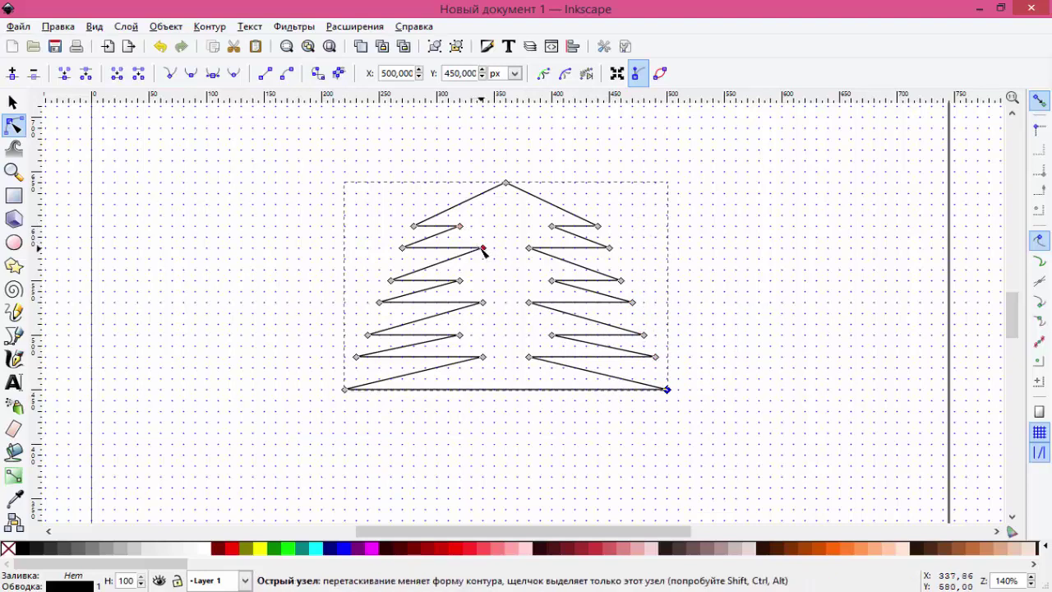
Step: Pull the inner zigzag tips on both sides outward to widen each branch tier
{"action": "left_click_drag", "start_coordinate": [481, 247], "coordinate": [460, 249]}
{"action": "key", "text": "Escape"}
{"action": "left_click_drag", "start_coordinate": [528, 247], "coordinate": [551, 249]}
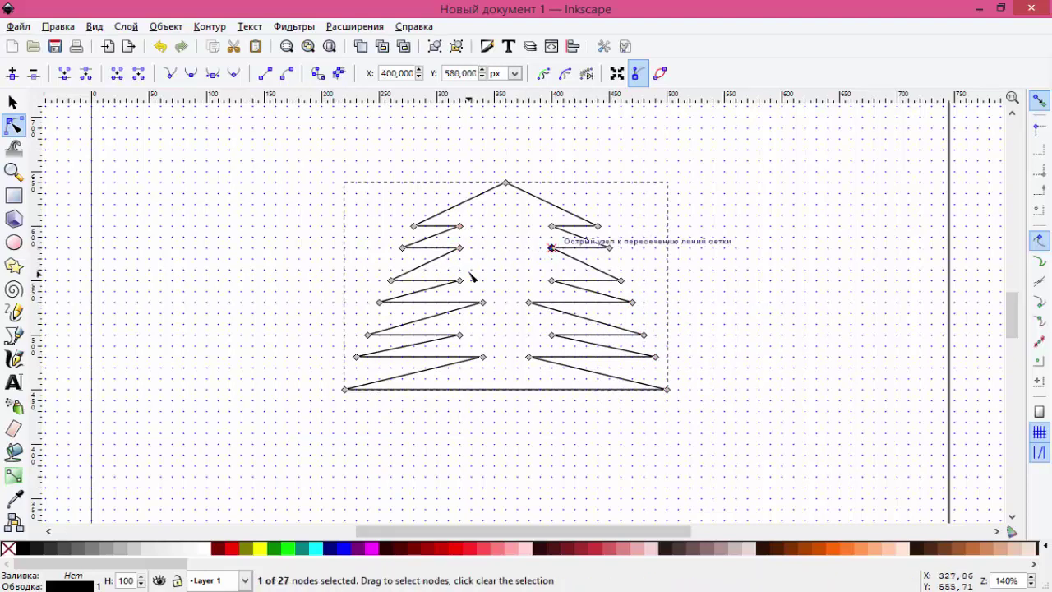
{"action": "left_click_drag", "start_coordinate": [459, 281], "coordinate": [448, 281]}
{"action": "left_click_drag", "start_coordinate": [552, 282], "coordinate": [567, 283]}
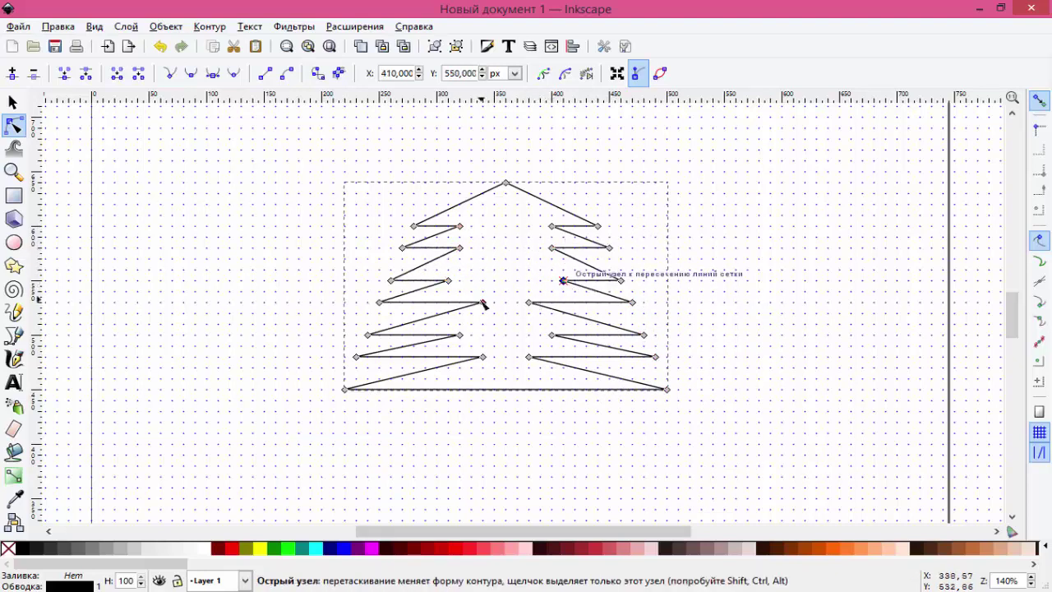
{"action": "left_click_drag", "start_coordinate": [482, 302], "coordinate": [448, 302]}
{"action": "left_click", "coordinate": [528, 303]}
{"action": "left_click_drag", "start_coordinate": [531, 305], "coordinate": [564, 305]}
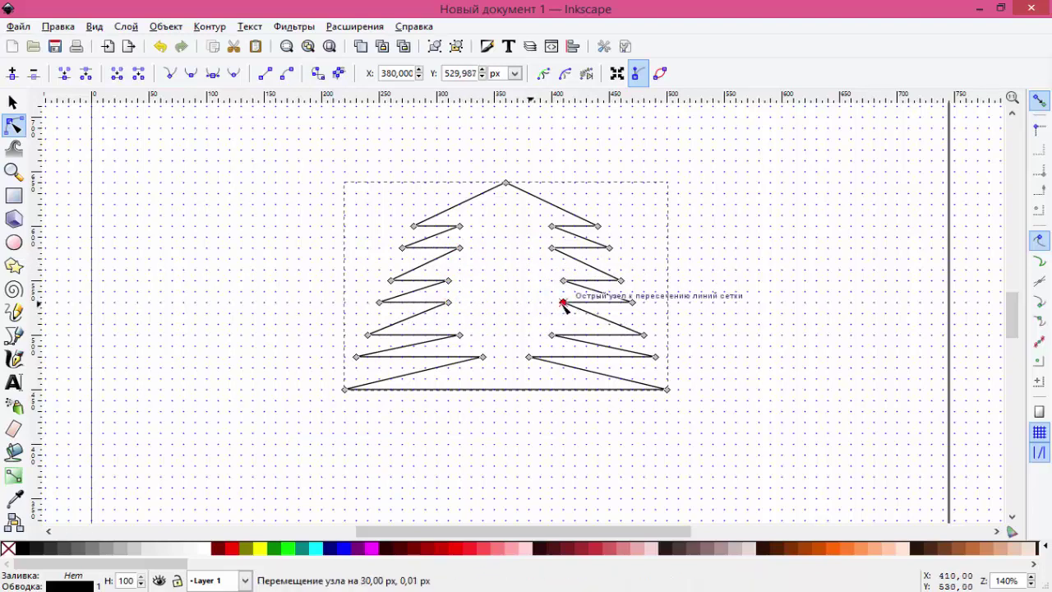
{"action": "left_click_drag", "start_coordinate": [463, 337], "coordinate": [437, 336]}
{"action": "left_click_drag", "start_coordinate": [554, 336], "coordinate": [575, 336]}
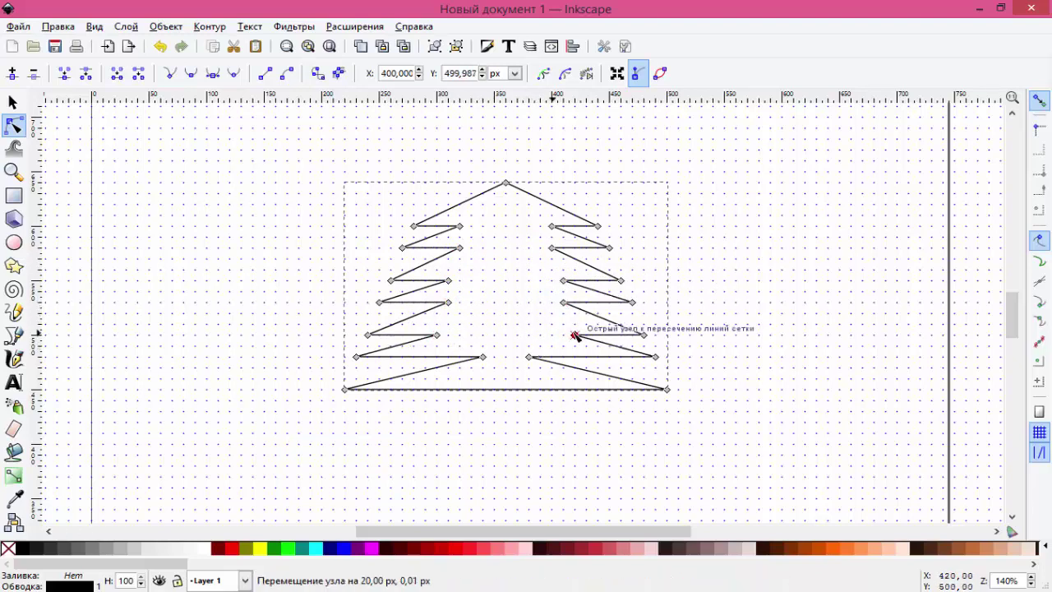
{"action": "left_click_drag", "start_coordinate": [482, 358], "coordinate": [424, 357]}
{"action": "left_click_drag", "start_coordinate": [530, 357], "coordinate": [586, 357]}
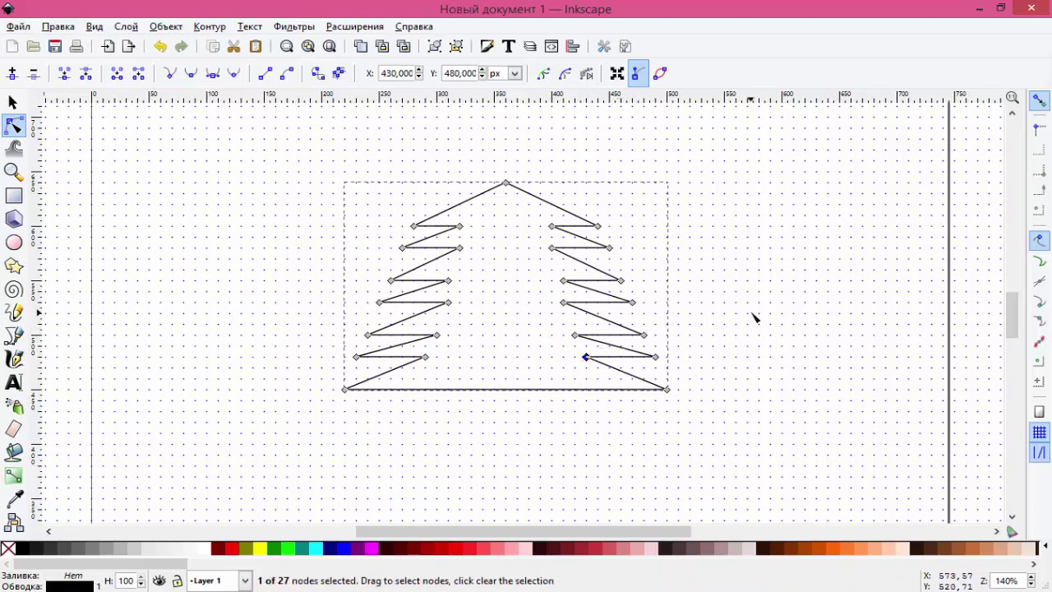
Step: Stretch the tree to about 328 px tall by dragging its bottom down and top up
{"action": "left_click", "coordinate": [12, 101]}
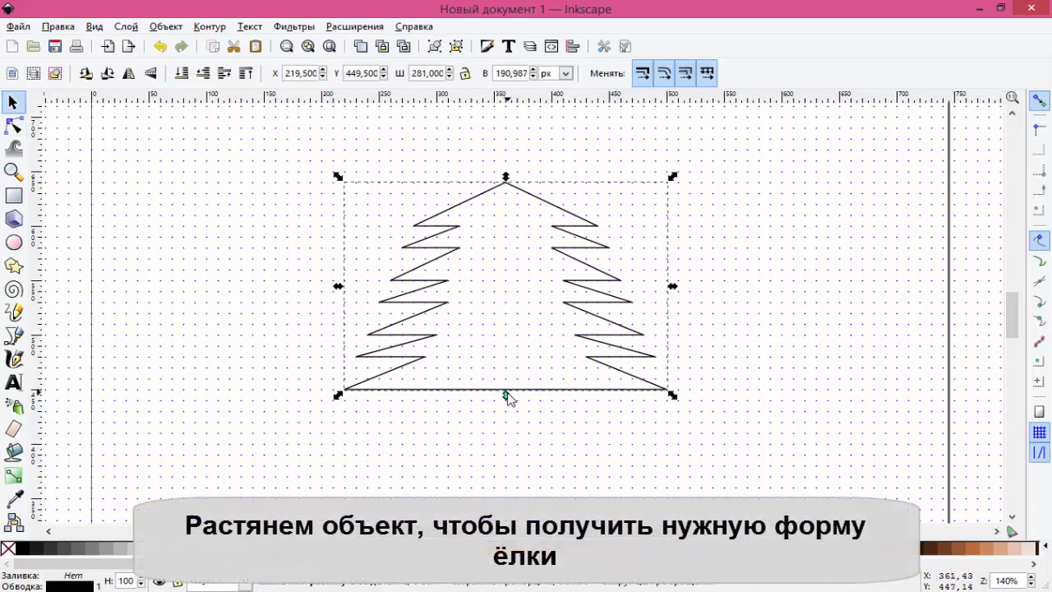
{"action": "left_click_drag", "start_coordinate": [507, 398], "coordinate": [507, 511]}
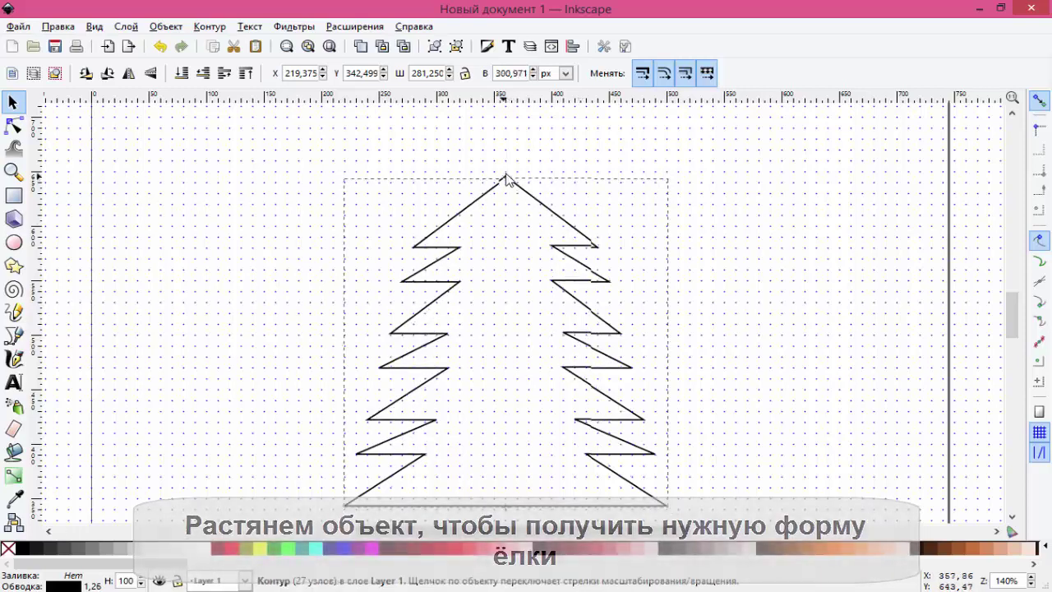
{"action": "left_click_drag", "start_coordinate": [507, 179], "coordinate": [507, 146]}
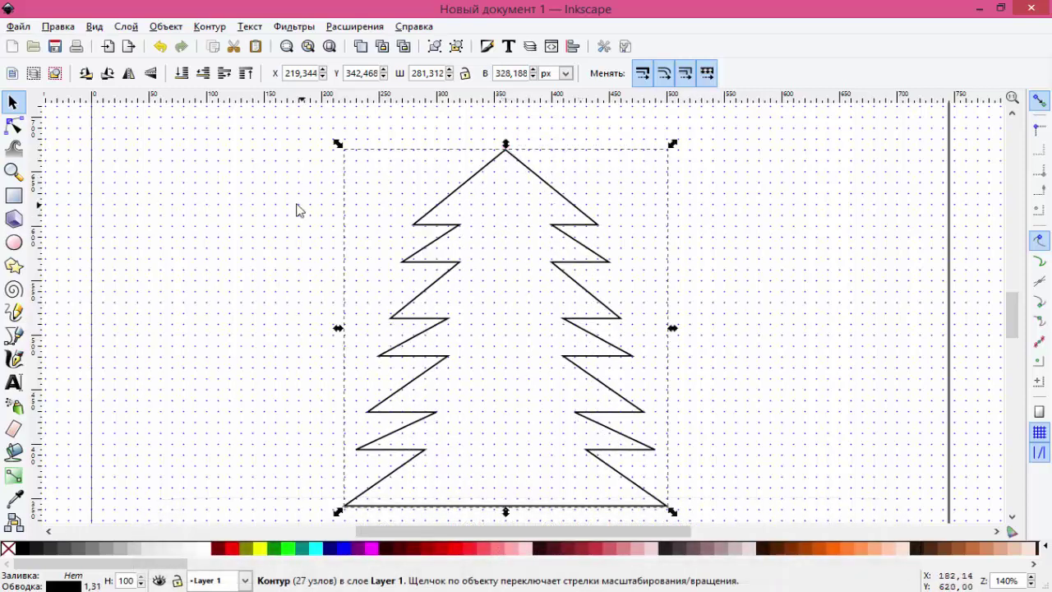
{"action": "left_click", "coordinate": [24, 125]}
Step: Add midpoint nodes to the left branch undersides, curving the lower one
{"action": "left_click", "coordinate": [438, 225]}
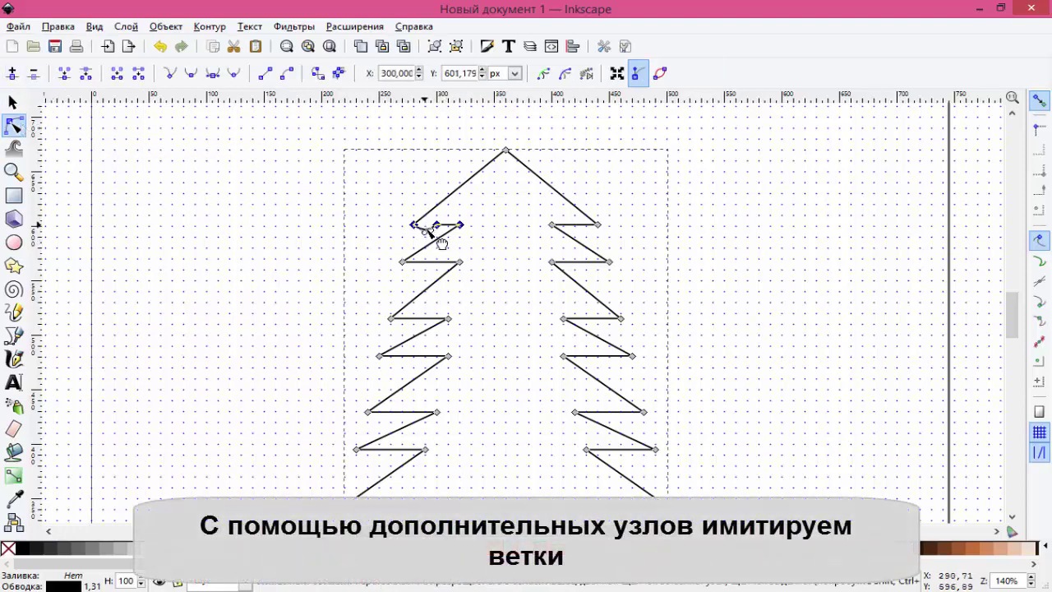
{"action": "left_click", "coordinate": [430, 261]}
{"action": "left_click", "coordinate": [11, 73]}
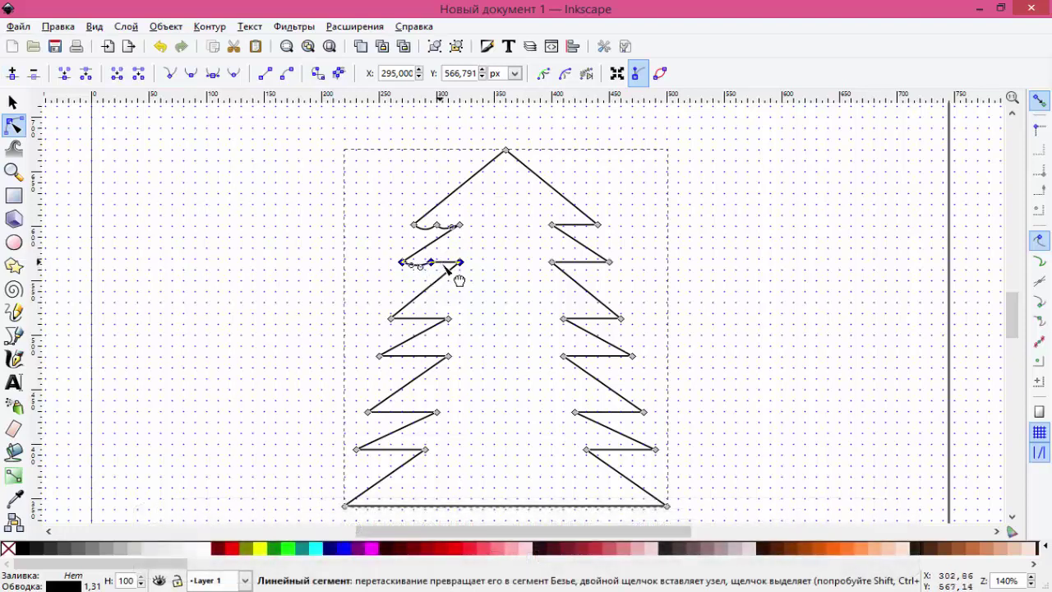
{"action": "double_click", "coordinate": [452, 264]}
{"action": "left_click", "coordinate": [421, 318]}
{"action": "left_click", "coordinate": [12, 73]}
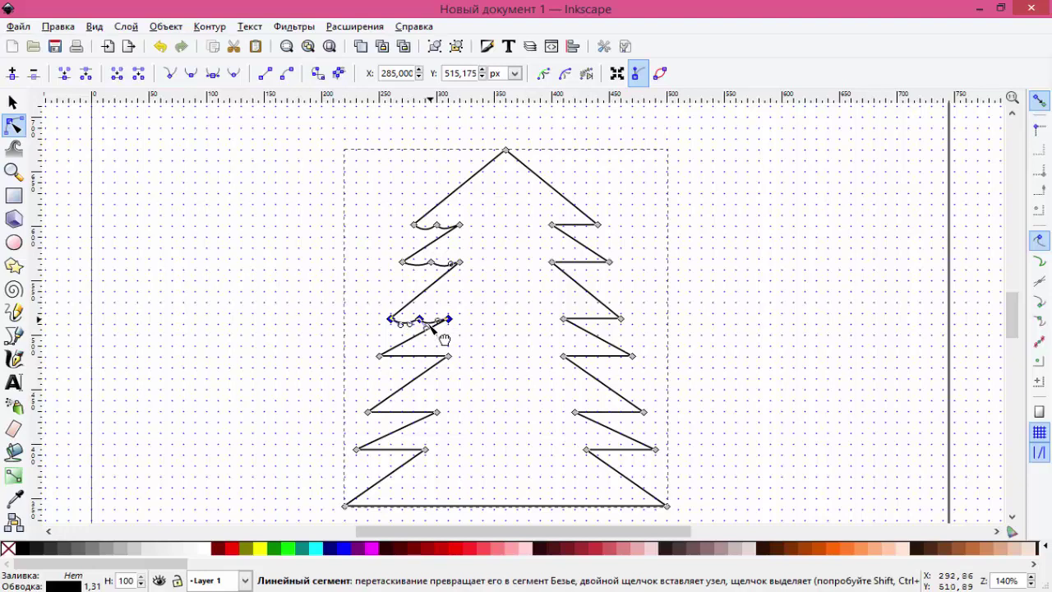
{"action": "left_click", "coordinate": [403, 356]}
{"action": "left_click", "coordinate": [12, 73]}
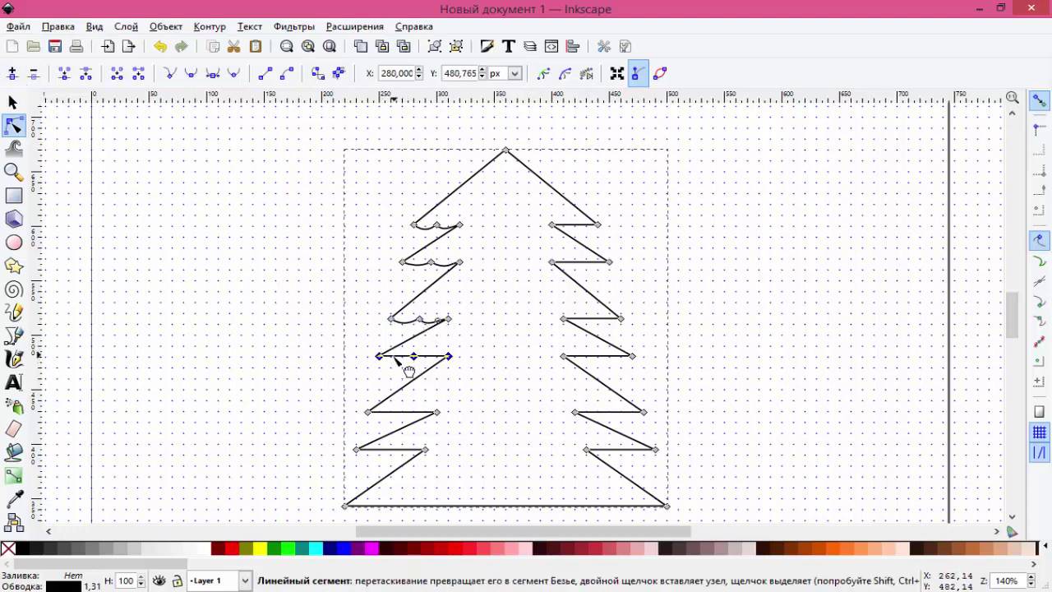
{"action": "left_click", "coordinate": [408, 411]}
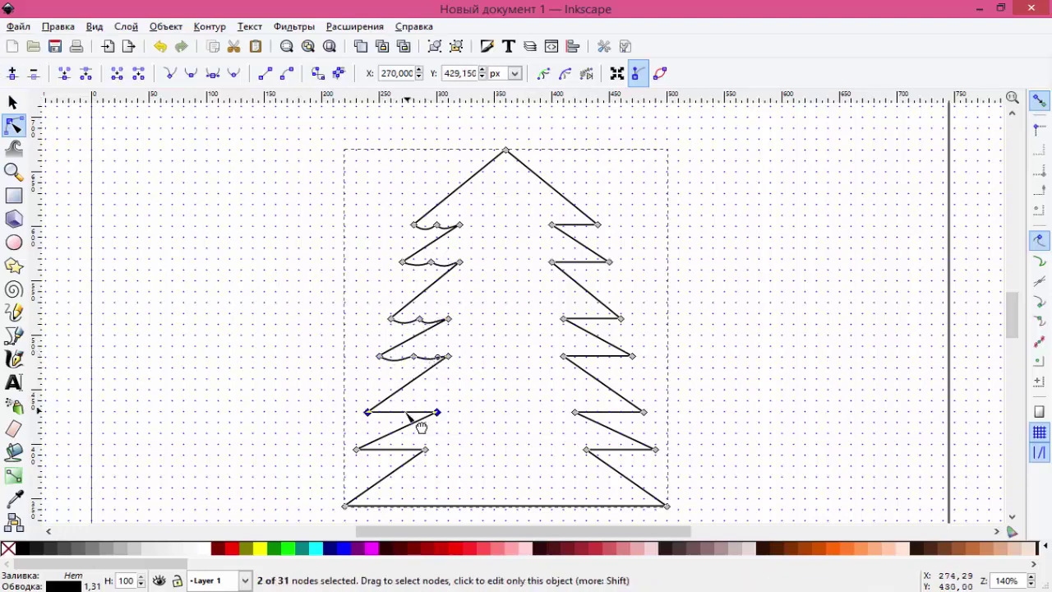
{"action": "left_click", "coordinate": [11, 73]}
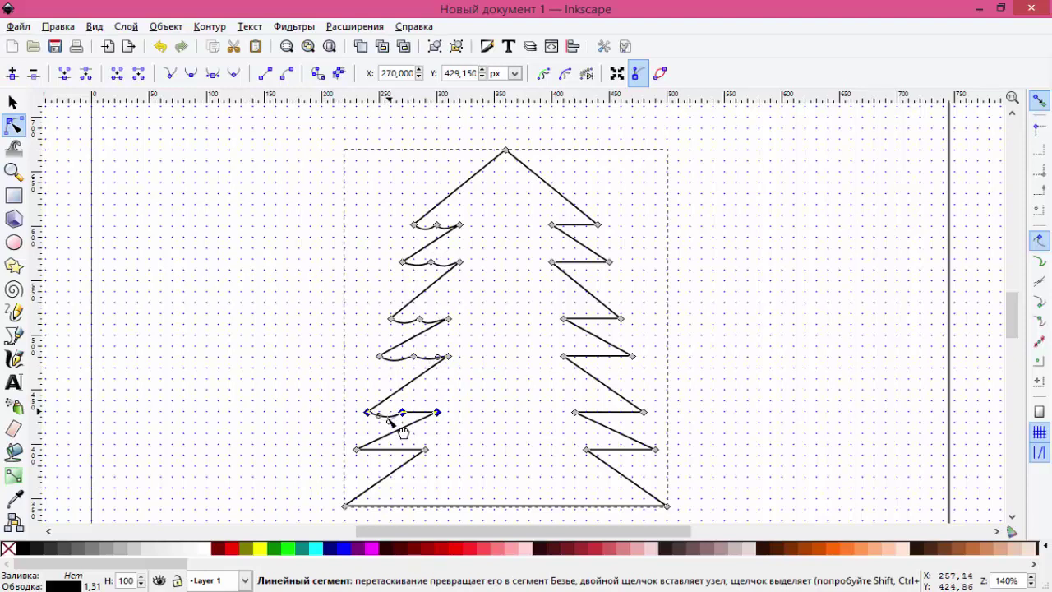
{"action": "left_click_drag", "start_coordinate": [417, 416], "coordinate": [418, 422]}
{"action": "left_click", "coordinate": [386, 449]}
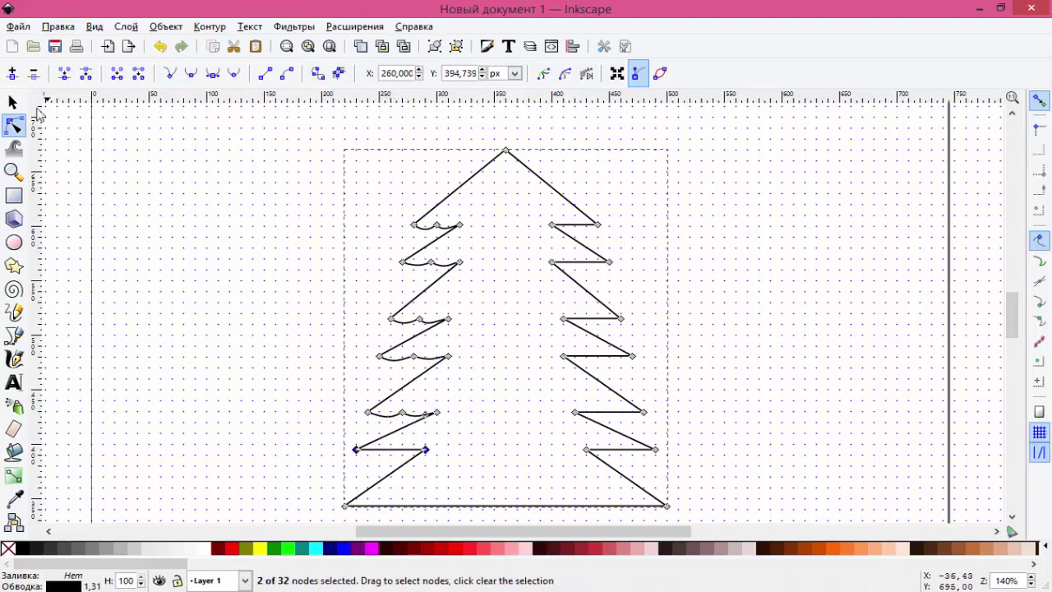
{"action": "left_click", "coordinate": [12, 73]}
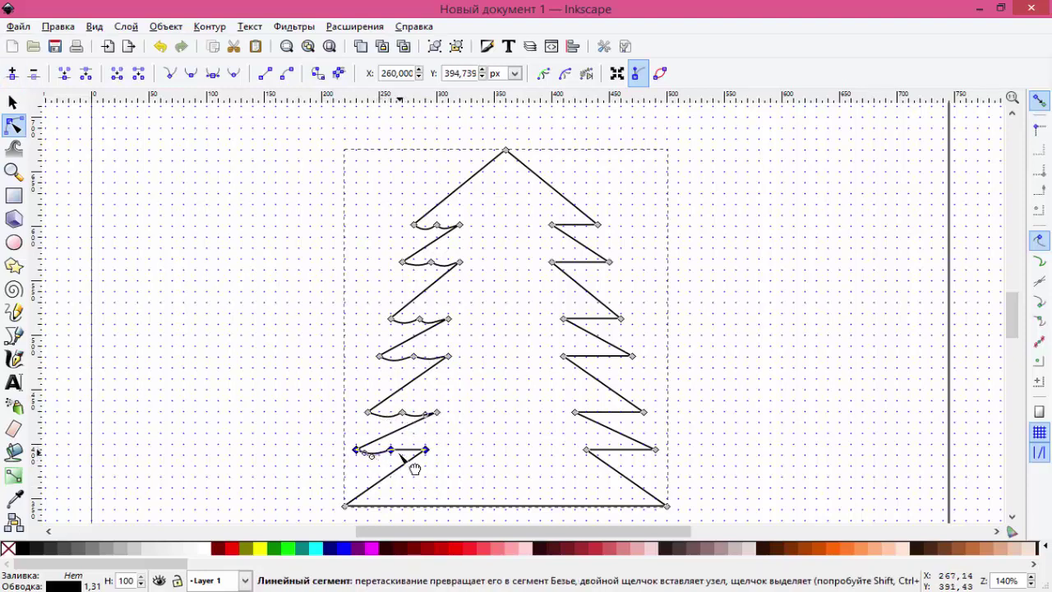
Step: Add midpoint nodes to the six right-side branch undersides
{"action": "left_click", "coordinate": [575, 224]}
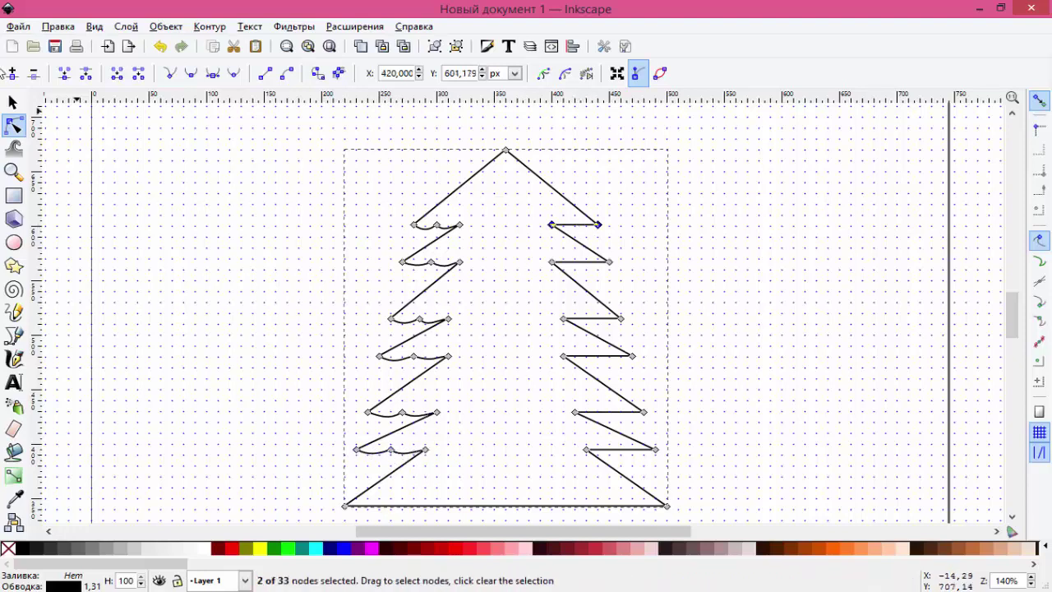
{"action": "left_click", "coordinate": [12, 73]}
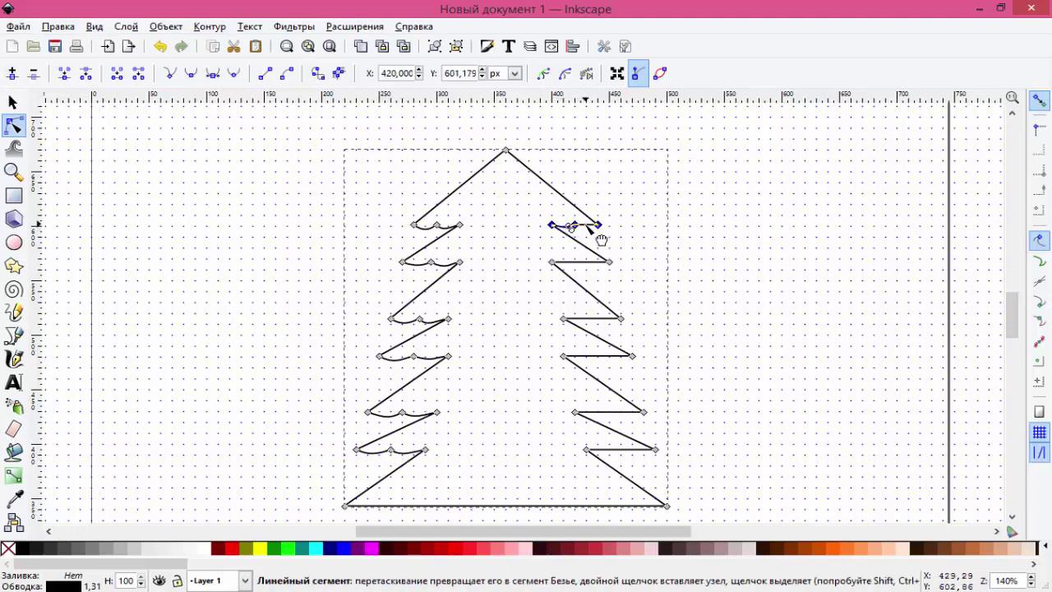
{"action": "left_click", "coordinate": [592, 262]}
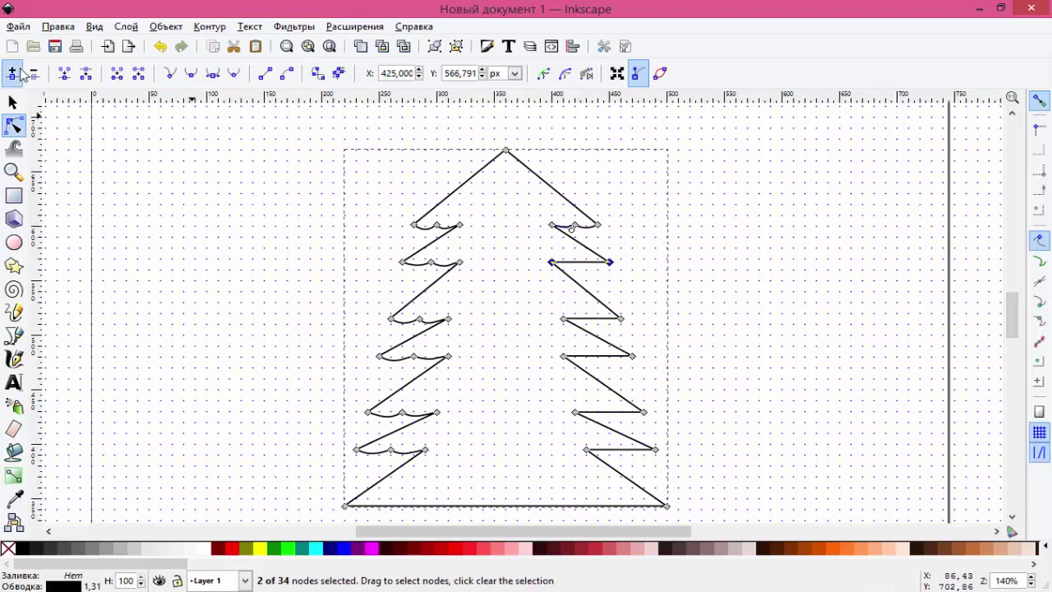
{"action": "left_click", "coordinate": [12, 73]}
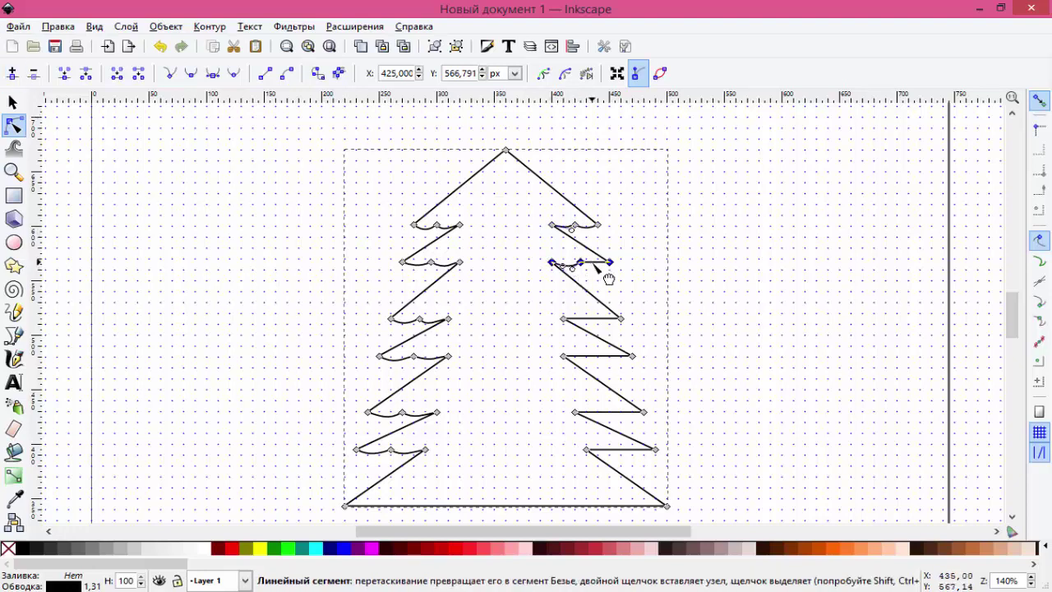
{"action": "left_click", "coordinate": [600, 318]}
{"action": "left_click", "coordinate": [12, 73]}
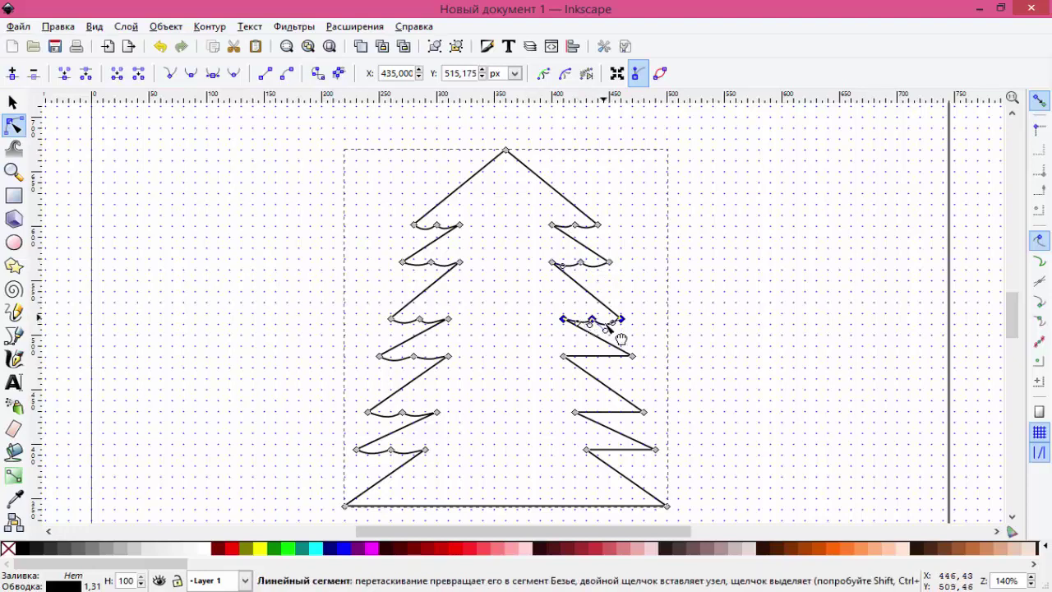
{"action": "left_click", "coordinate": [592, 355]}
{"action": "left_click", "coordinate": [11, 73]}
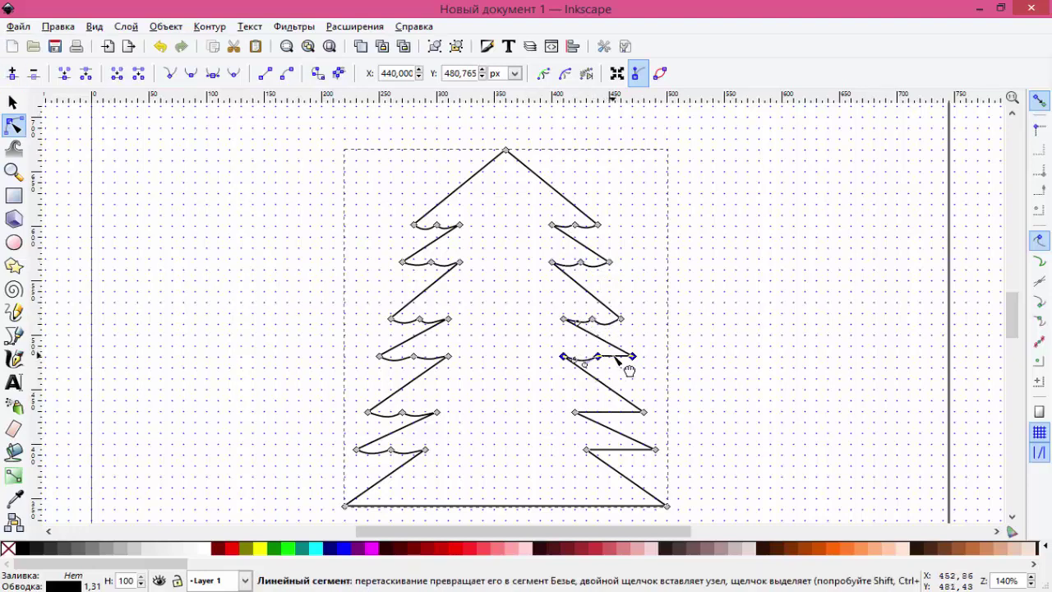
{"action": "left_click", "coordinate": [612, 412]}
{"action": "left_click", "coordinate": [11, 73]}
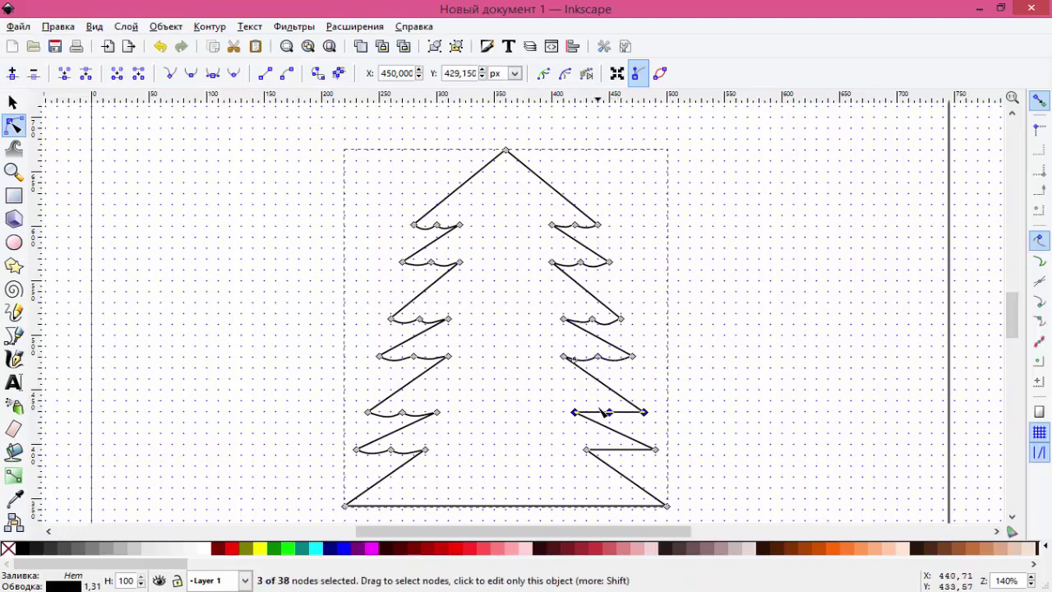
{"action": "left_click", "coordinate": [624, 449]}
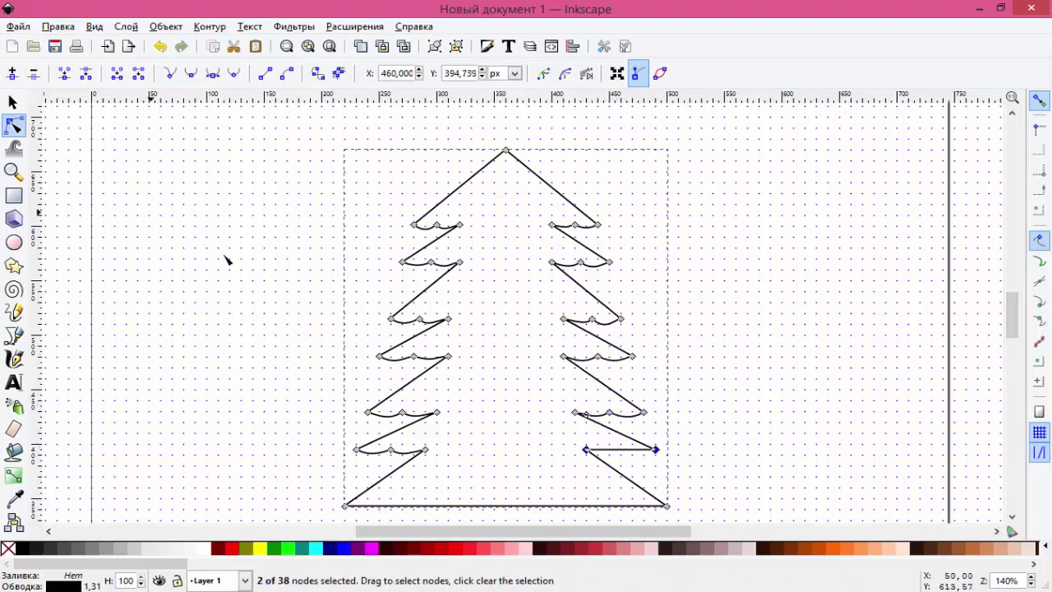
{"action": "left_click", "coordinate": [11, 73]}
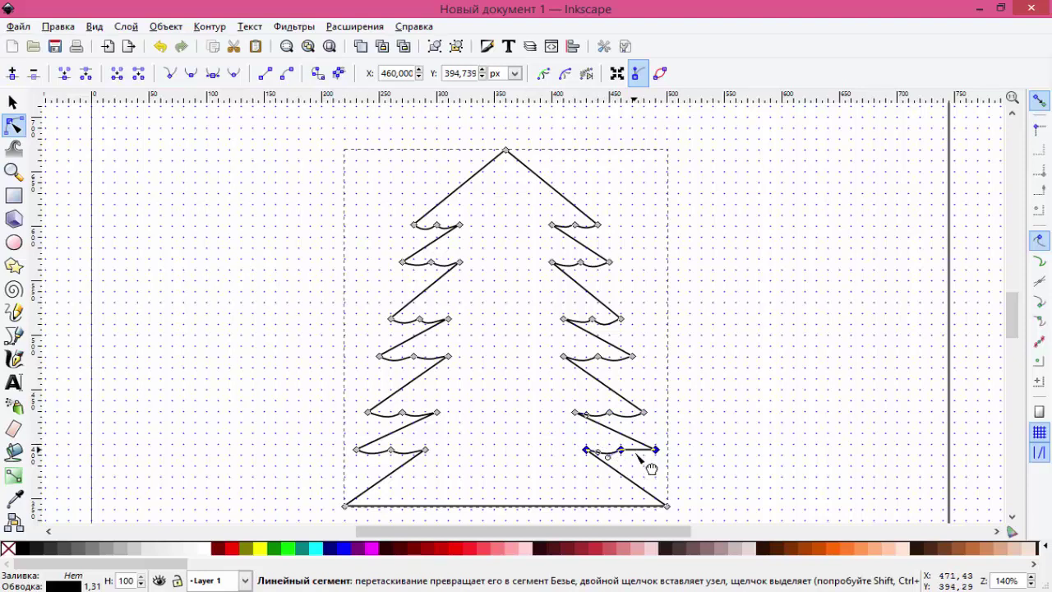
Step: Bend the pieces of the tree's bottom edge into downward scallops
{"action": "left_click", "coordinate": [544, 505]}
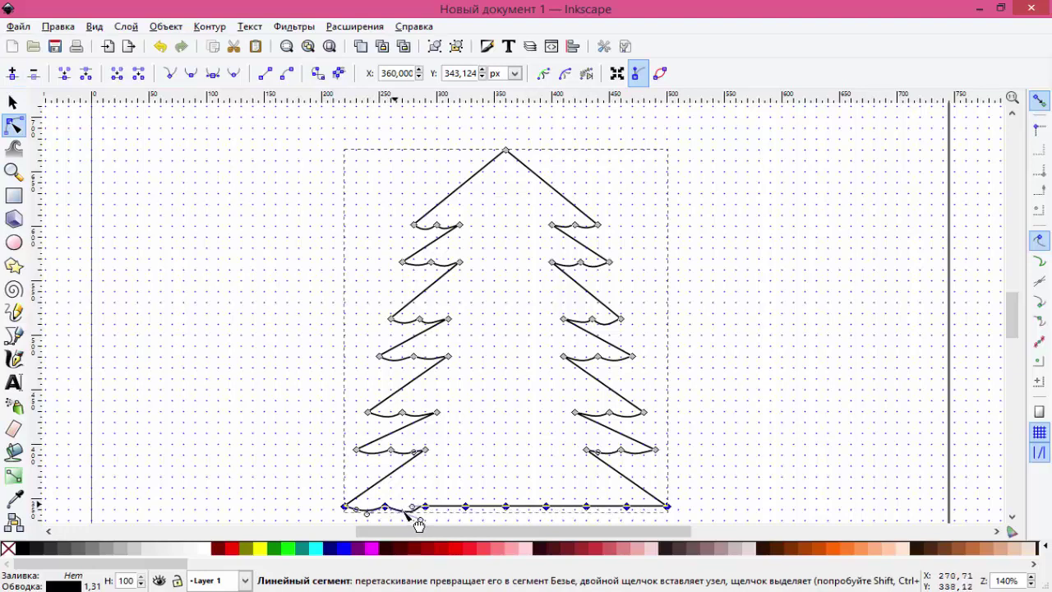
{"action": "left_click", "coordinate": [445, 509]}
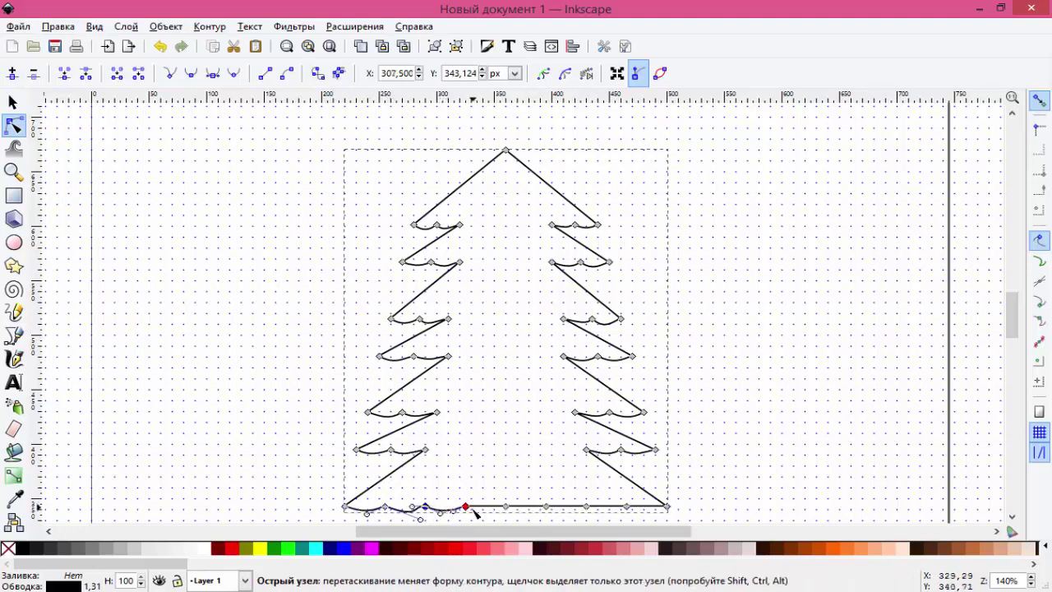
{"action": "left_click", "coordinate": [481, 509]}
{"action": "left_click_drag", "start_coordinate": [481, 512], "coordinate": [482, 516]}
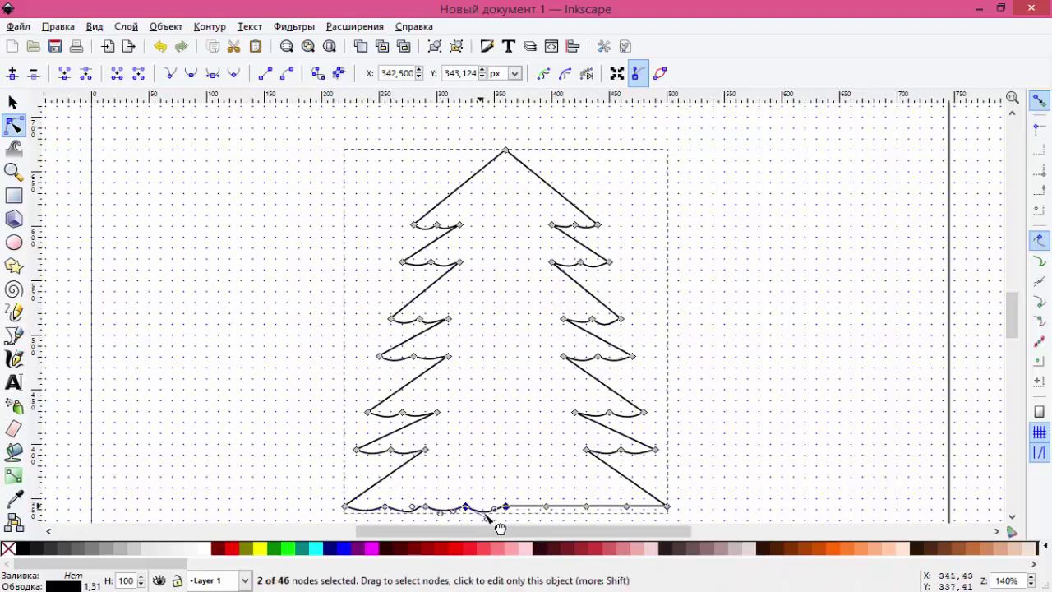
{"action": "left_click", "coordinate": [522, 508]}
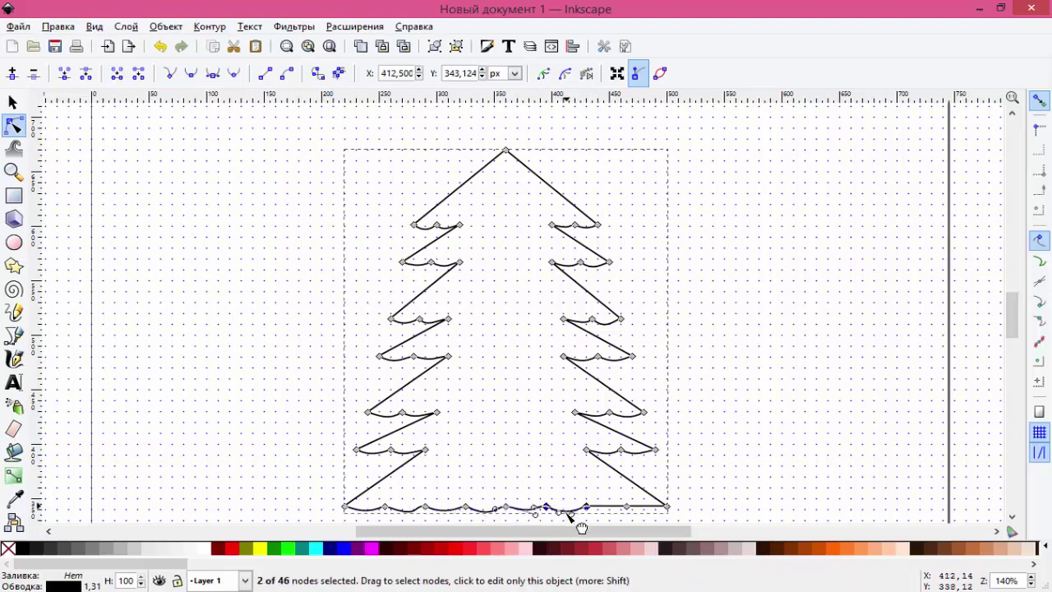
{"action": "left_click", "coordinate": [604, 508]}
{"action": "left_click", "coordinate": [643, 507]}
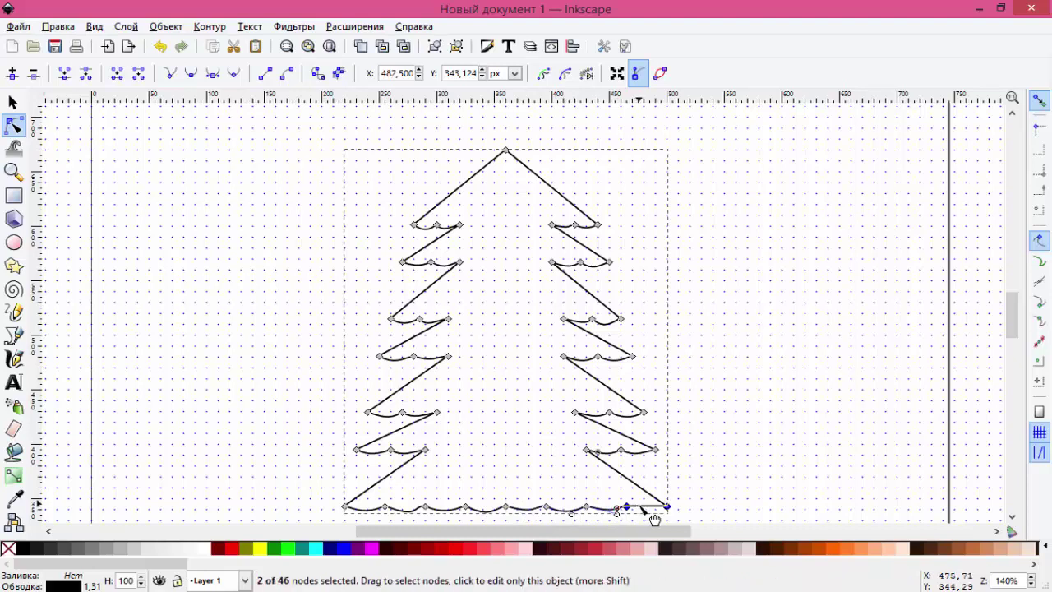
Step: Curve the seven diagonal branch edges on the tree's left side
{"action": "left_click", "coordinate": [378, 484]}
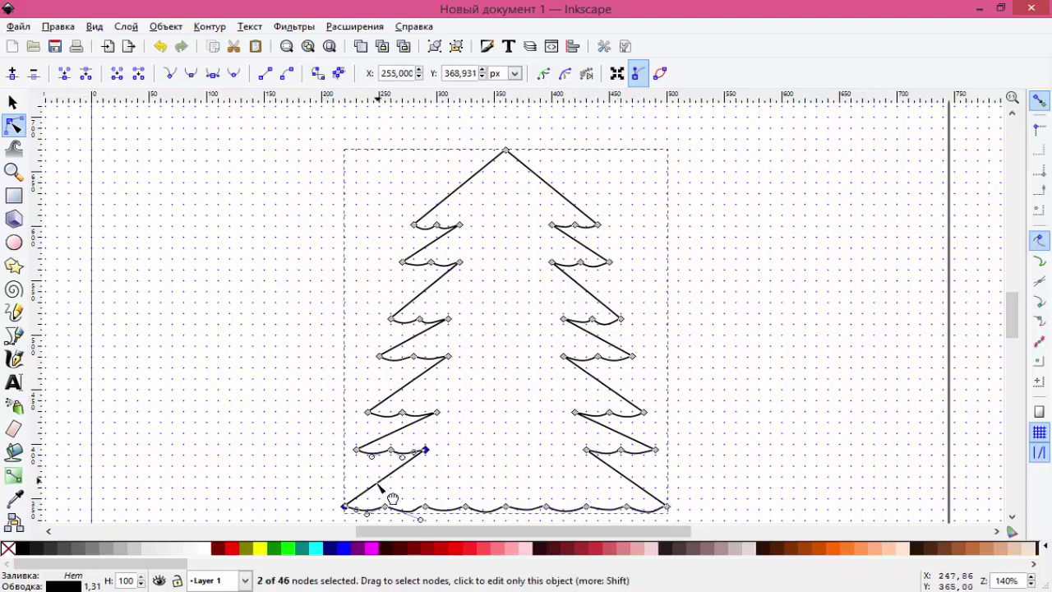
{"action": "left_click", "coordinate": [389, 437]}
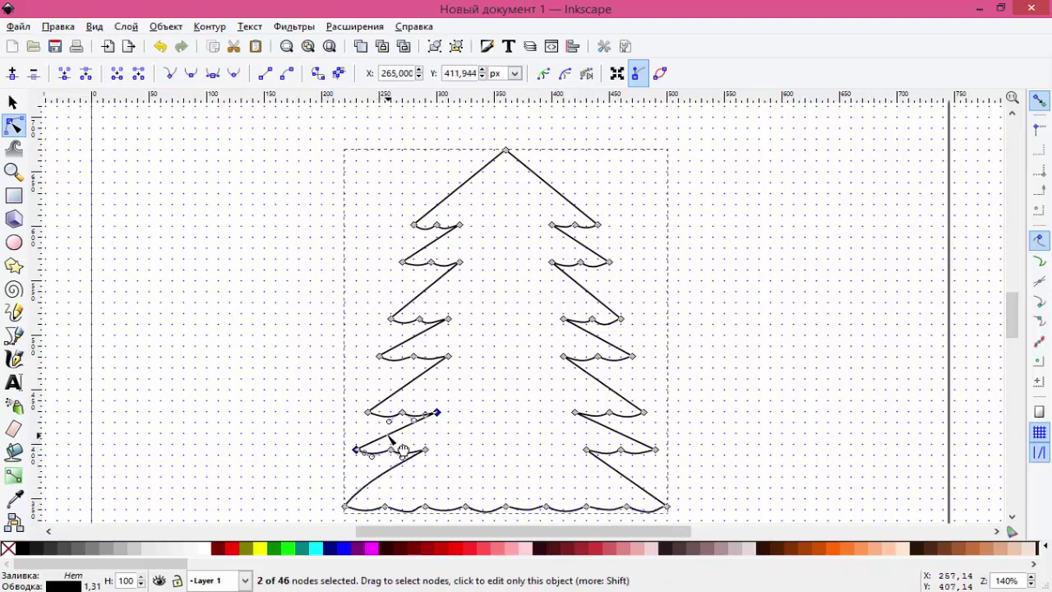
{"action": "left_click", "coordinate": [401, 392]}
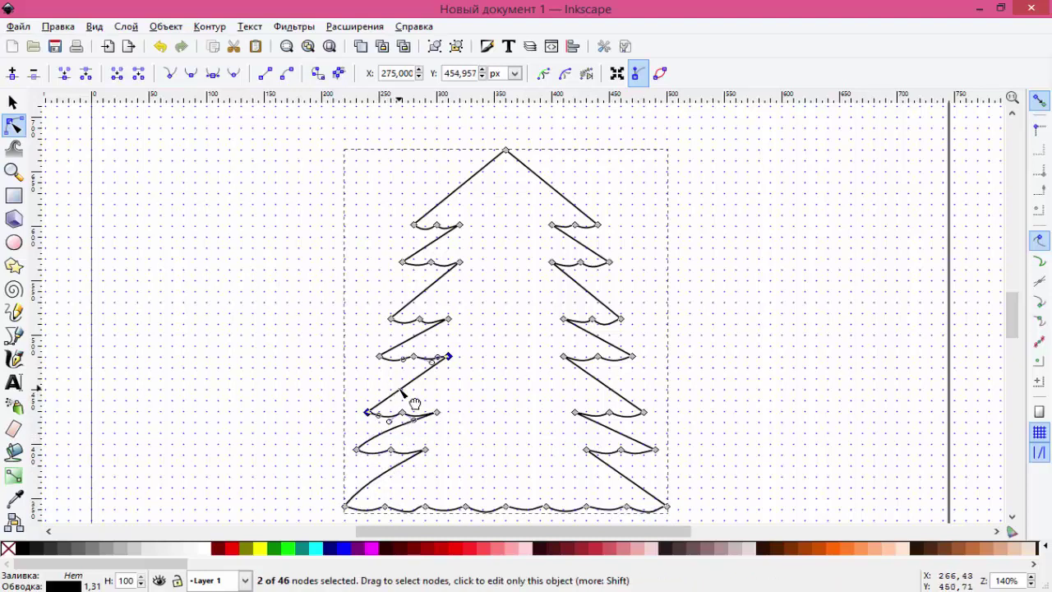
{"action": "left_click", "coordinate": [402, 340]}
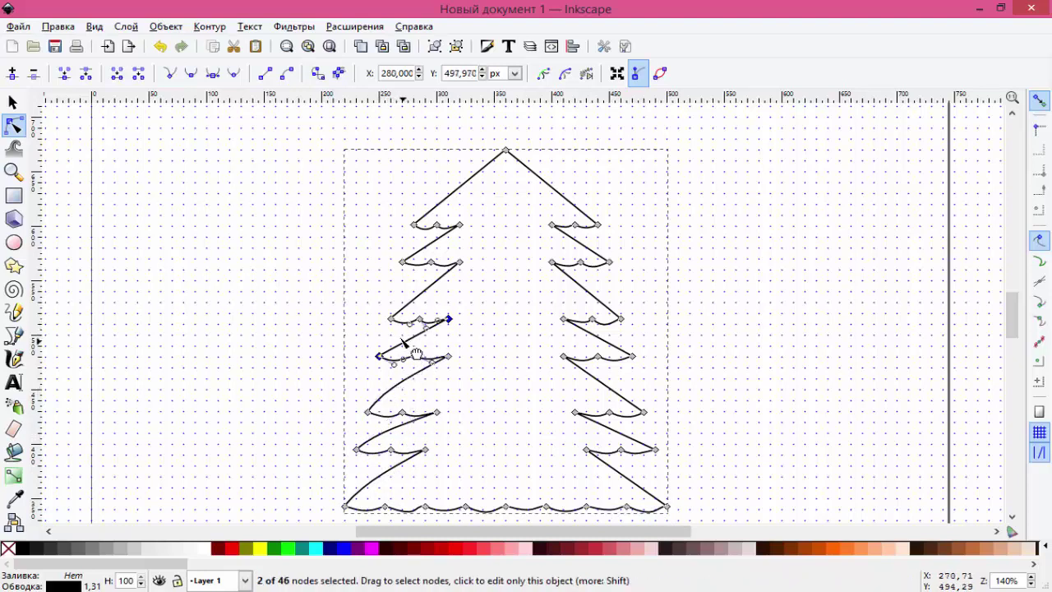
{"action": "left_click", "coordinate": [415, 297]}
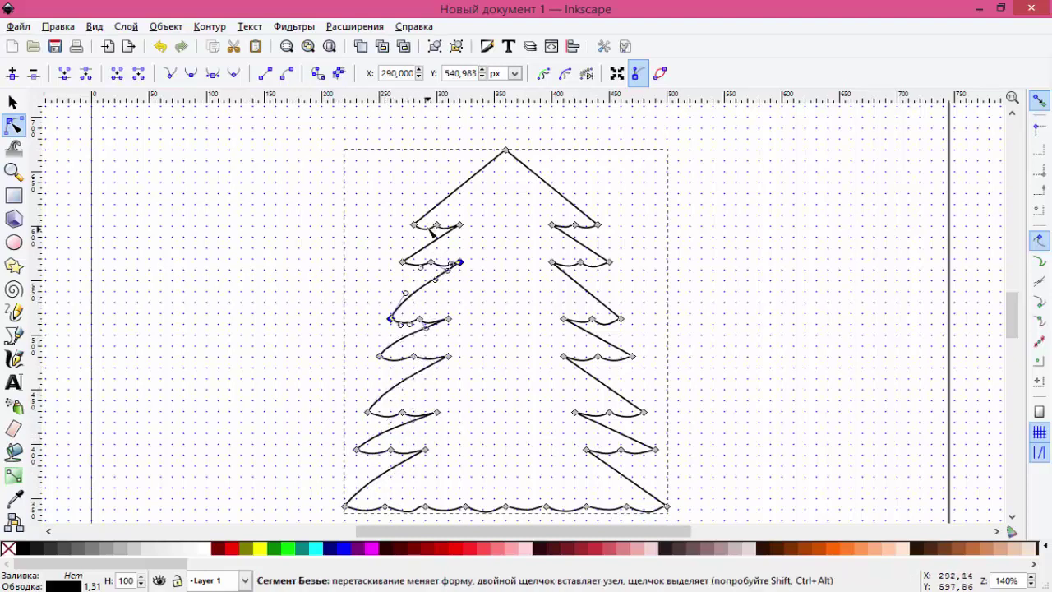
{"action": "left_click", "coordinate": [429, 249]}
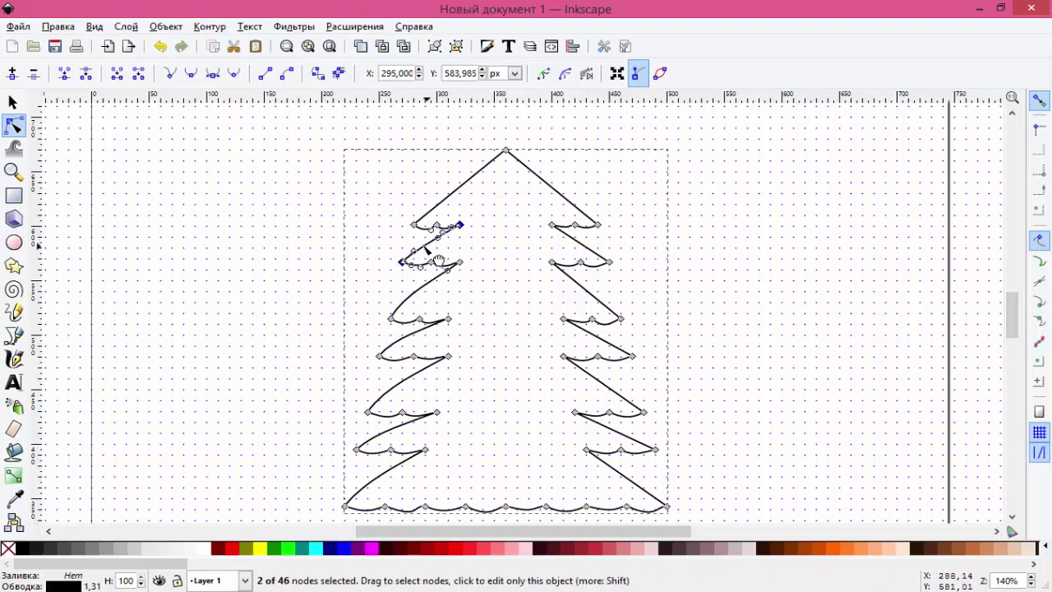
{"action": "left_click", "coordinate": [458, 196]}
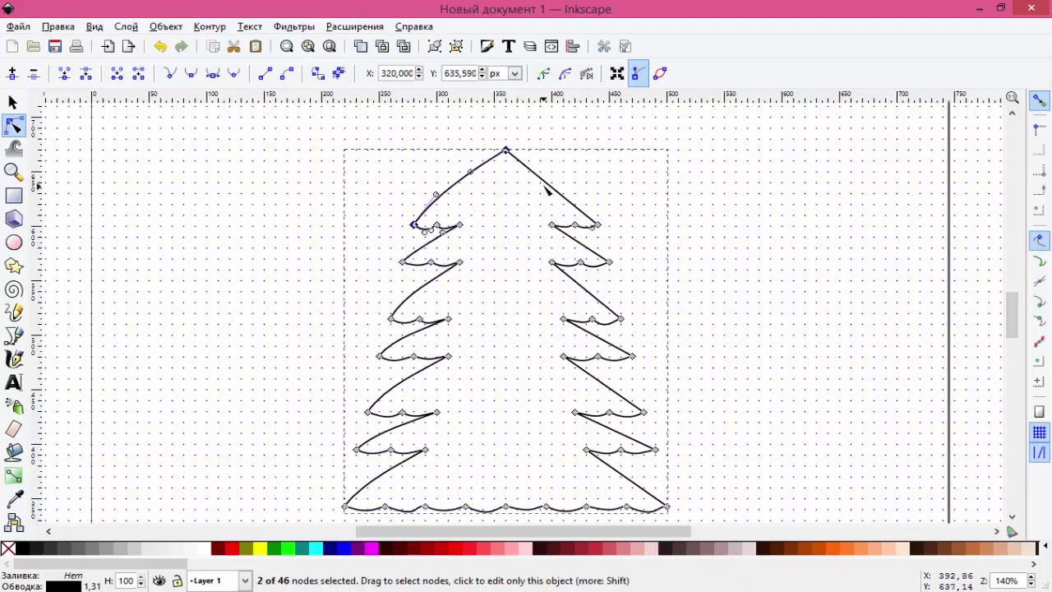
Step: Curve the six diagonal branch edges on the tree's right side
{"action": "left_click", "coordinate": [586, 246]}
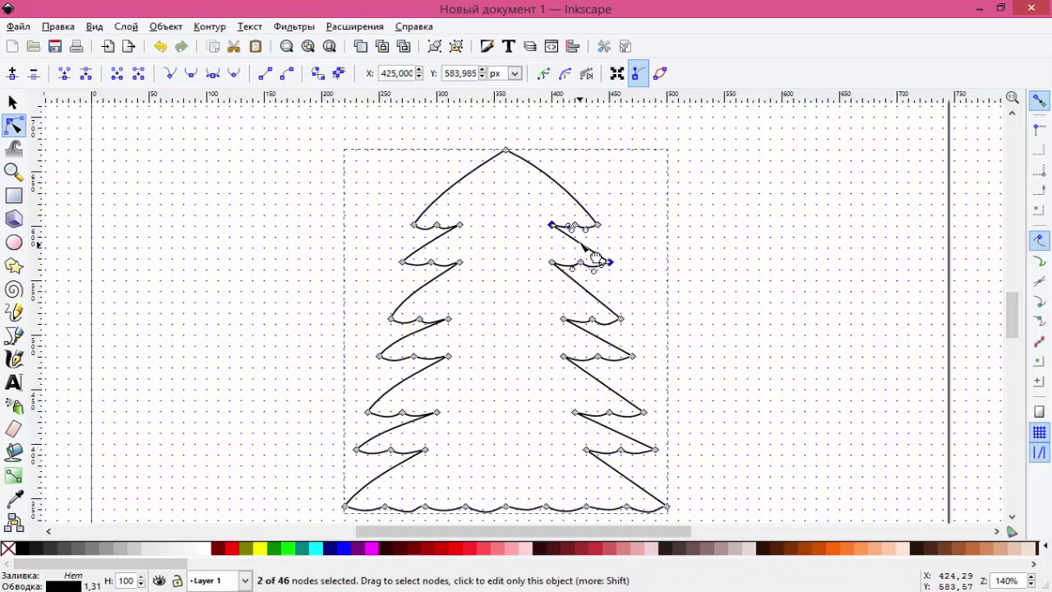
{"action": "left_click", "coordinate": [599, 298]}
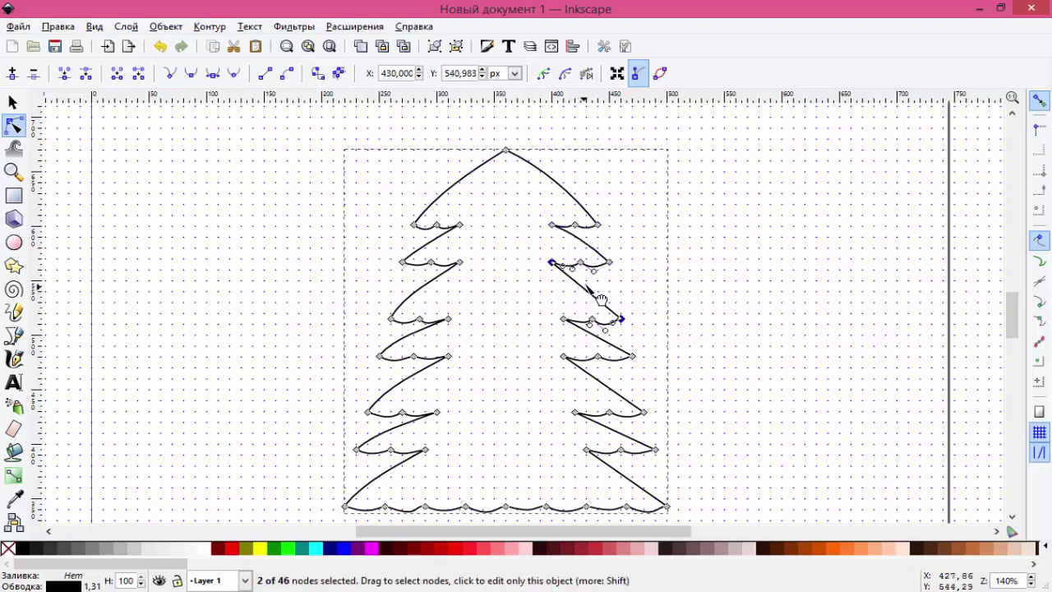
{"action": "left_click", "coordinate": [608, 343]}
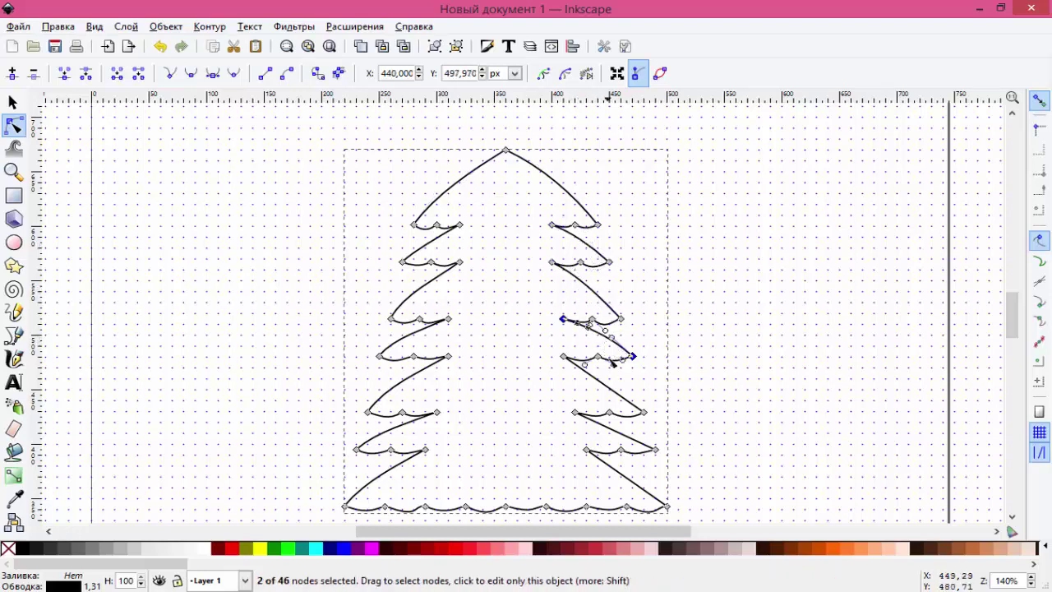
{"action": "left_click", "coordinate": [616, 392]}
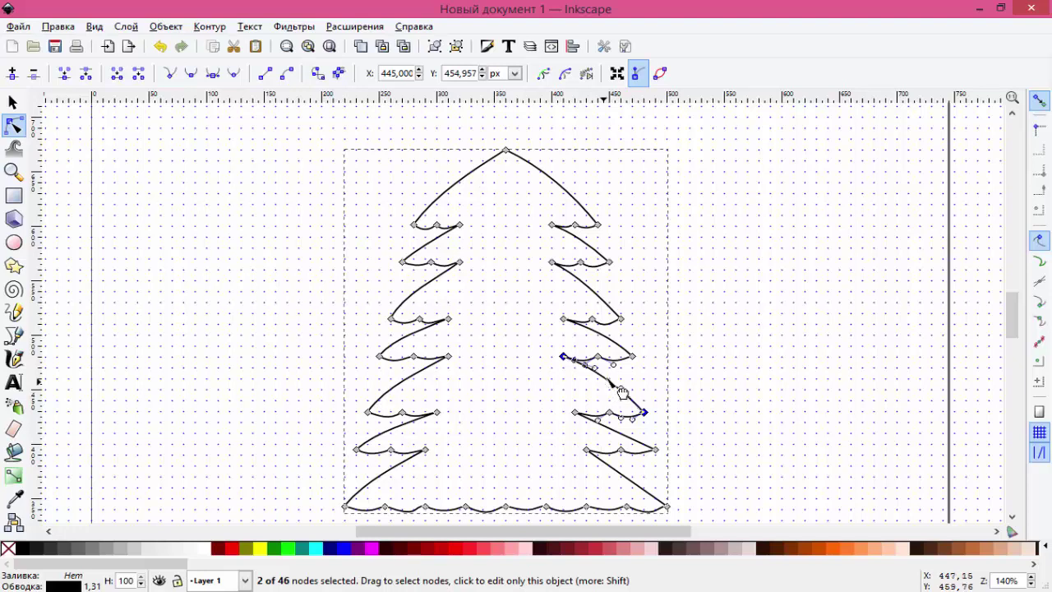
{"action": "left_click", "coordinate": [627, 436]}
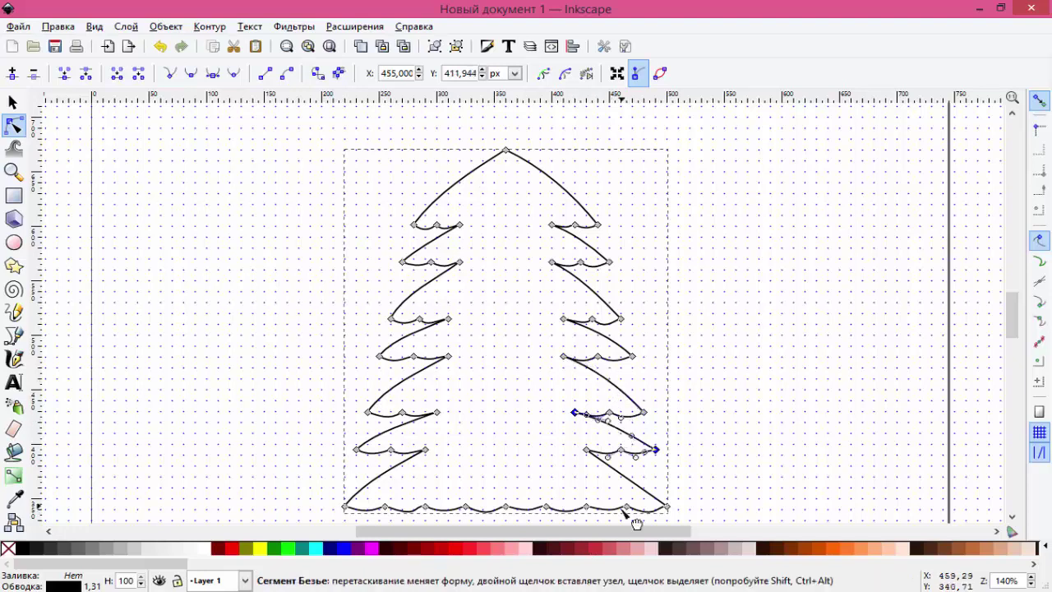
{"action": "left_click", "coordinate": [634, 485]}
{"action": "left_click", "coordinate": [13, 102]}
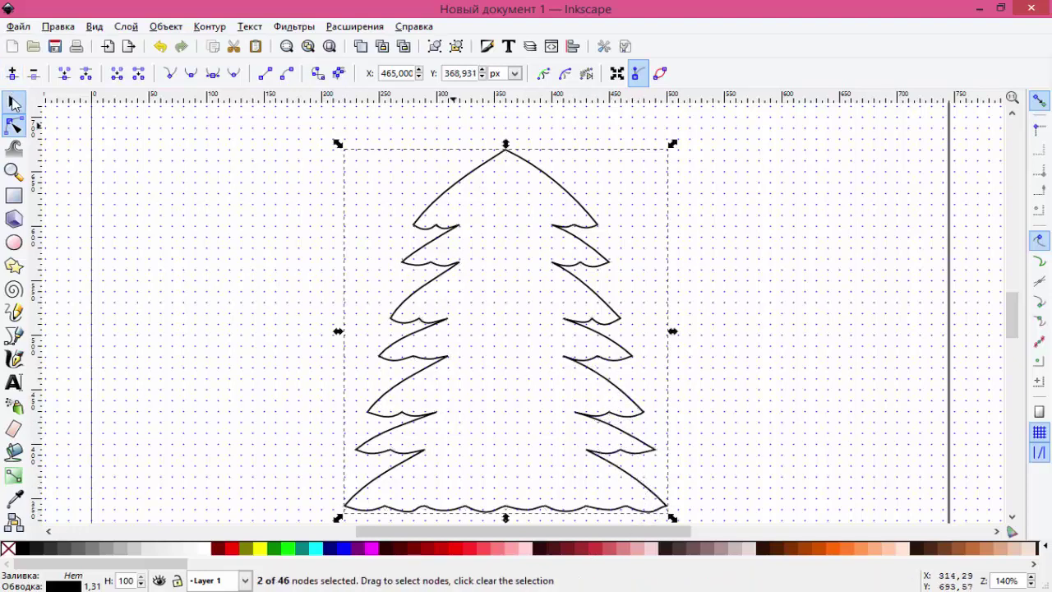
Step: Give the tree a flat dark green fill (006500ff) via Fill and Stroke
{"action": "left_click", "coordinate": [165, 26]}
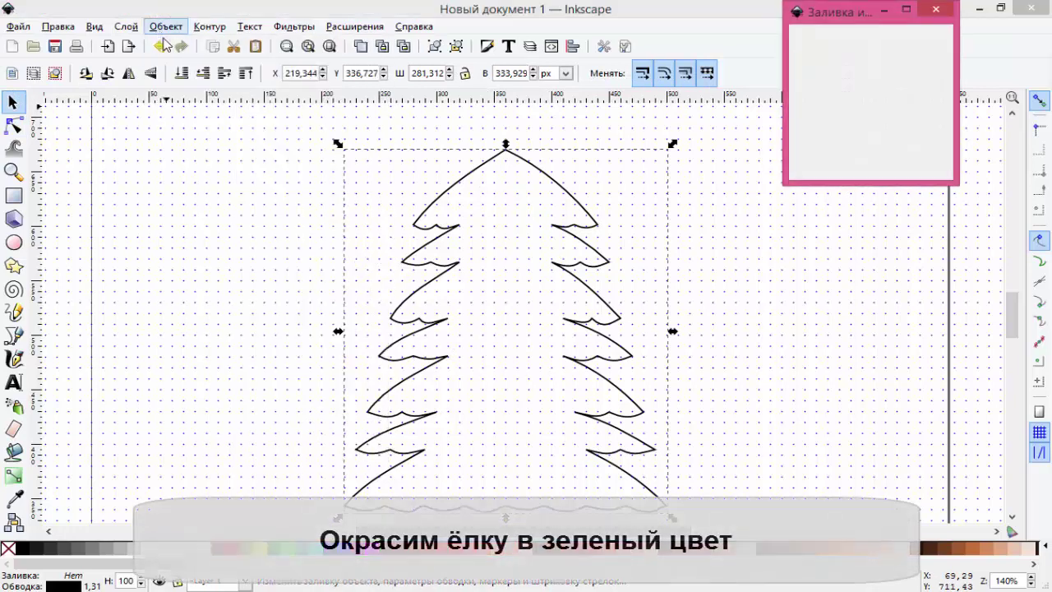
{"action": "left_click", "coordinate": [836, 83]}
{"action": "left_click", "coordinate": [889, 161]}
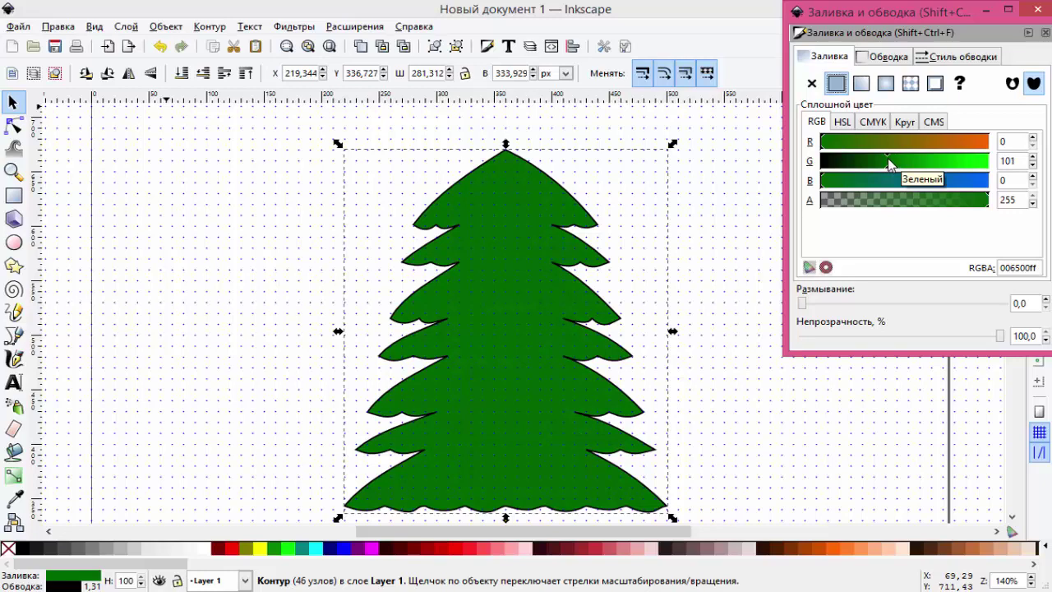
{"action": "left_click", "coordinate": [1033, 12]}
Step: Deselect the tree and zoom in on its upper branches
{"action": "left_click", "coordinate": [817, 212]}
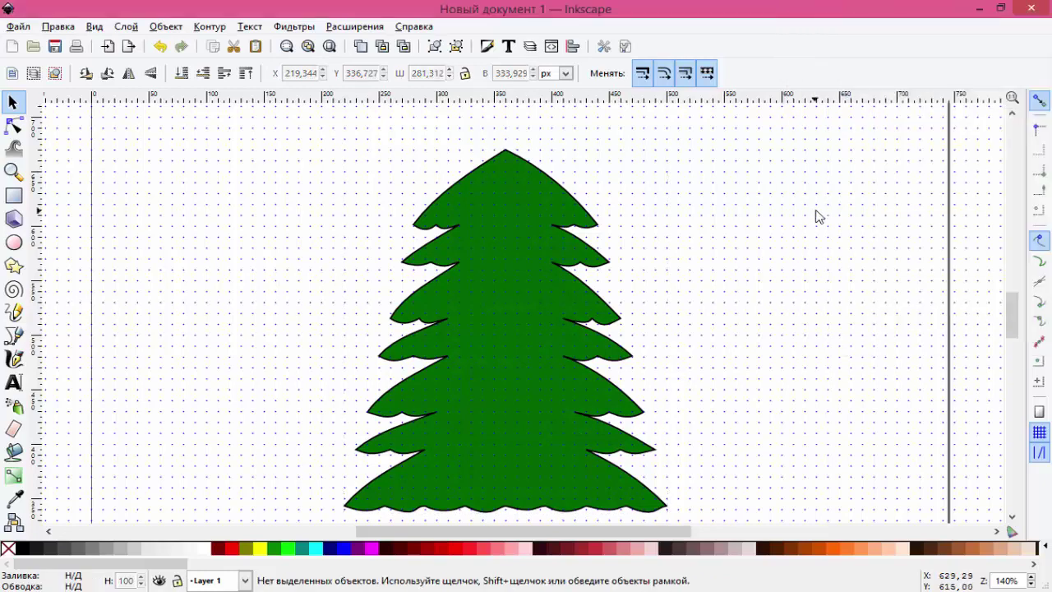
{"action": "key", "text": "plus"}
{"action": "key", "text": "plus"}
{"action": "key", "text": "plus"}
{"action": "key", "text": "plus"}
{"action": "key", "text": "plus"}
{"action": "key", "text": "minus"}
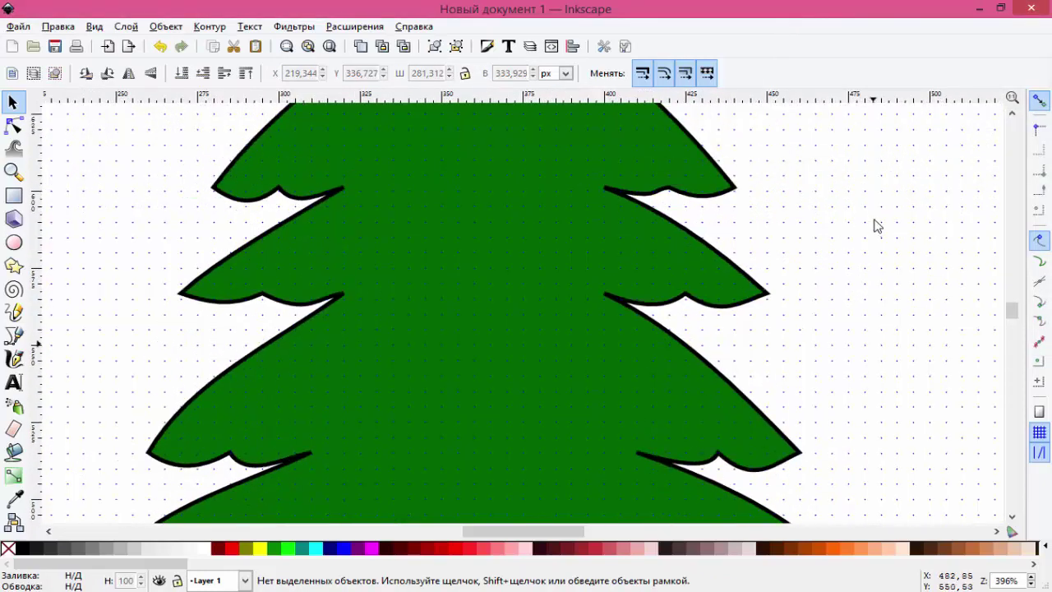
{"action": "key", "text": "minus"}
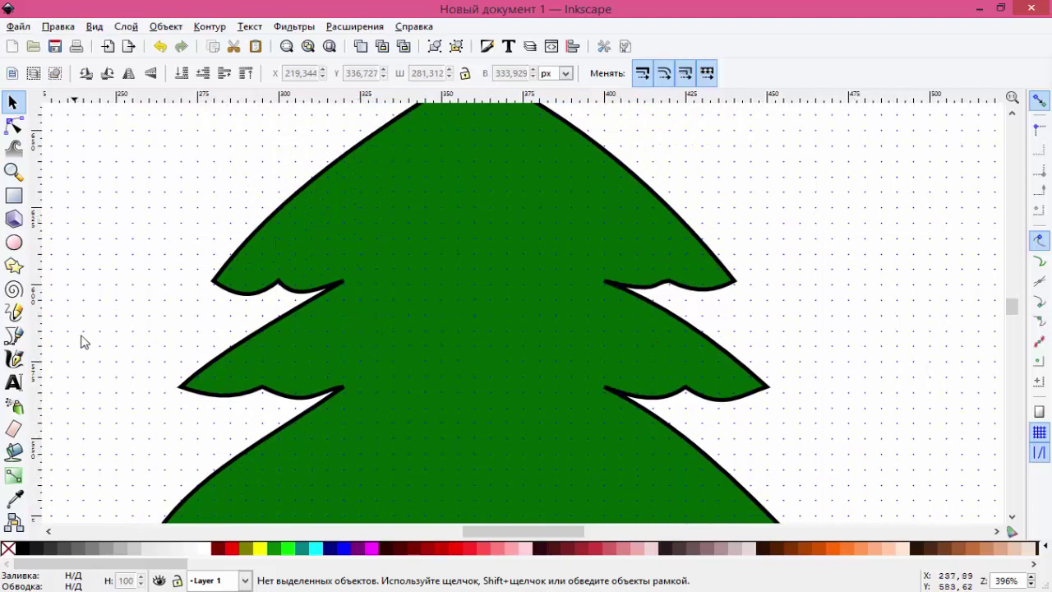
{"action": "left_click", "coordinate": [13, 335]}
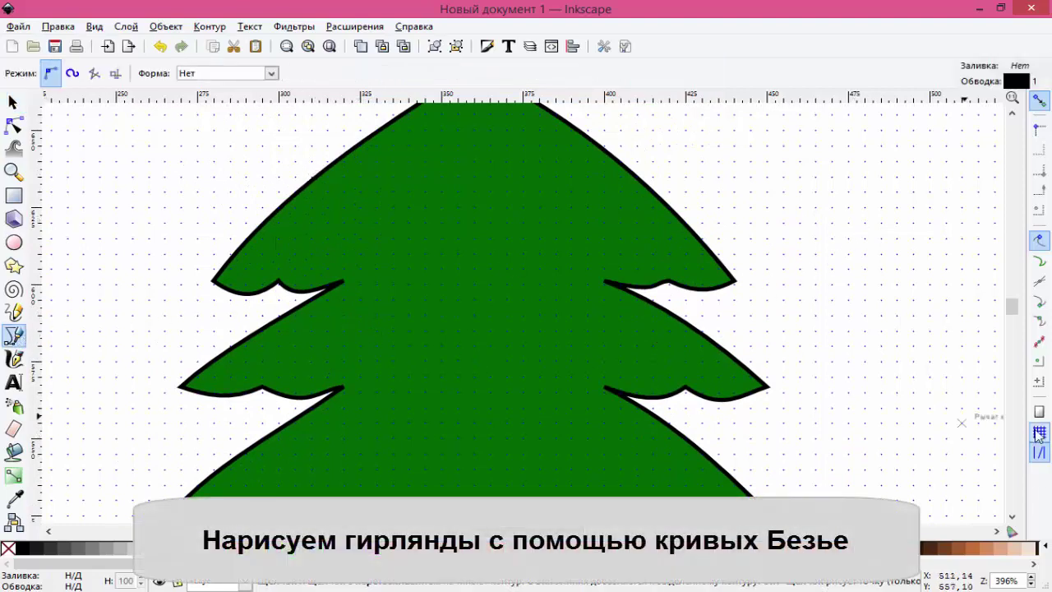
Step: Finish the upper-tier garland's two lines and sag the lower one into a curve
{"action": "double_click", "coordinate": [687, 323]}
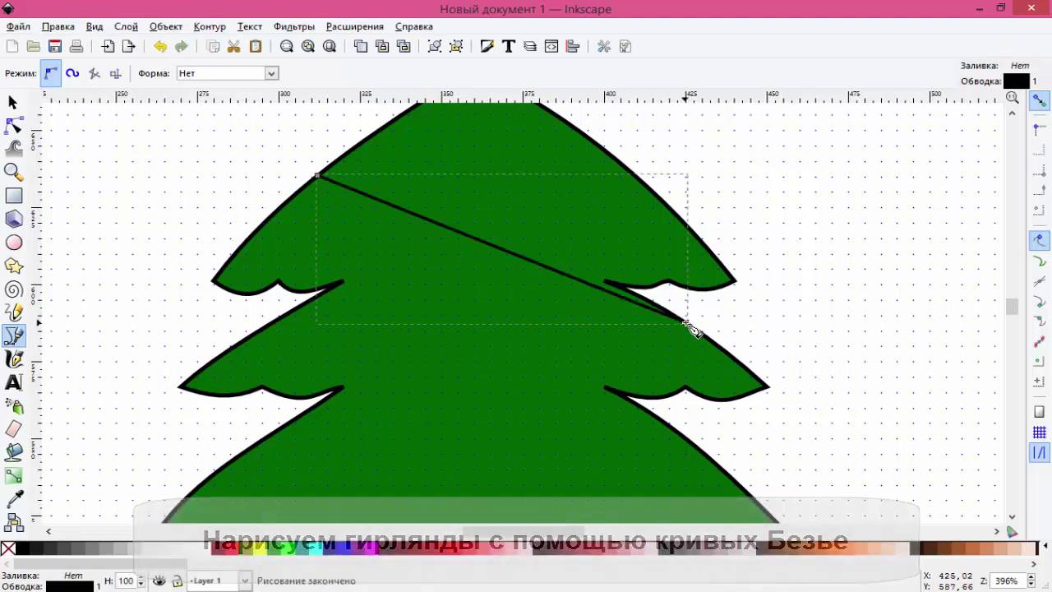
{"action": "left_click", "coordinate": [297, 194]}
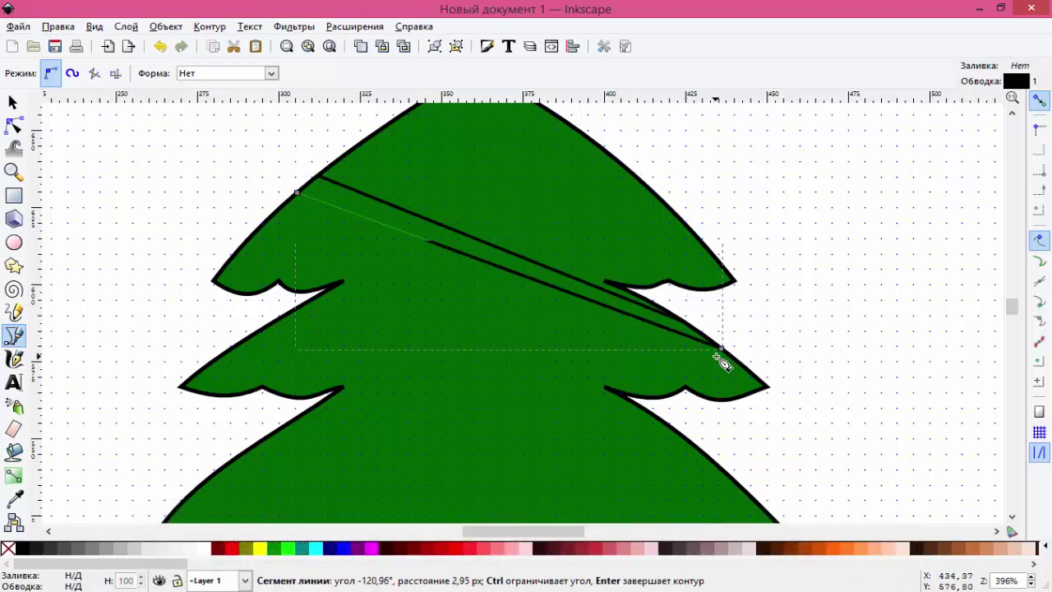
{"action": "double_click", "coordinate": [720, 347]}
{"action": "key", "text": "n"}
{"action": "left_click", "coordinate": [485, 263]}
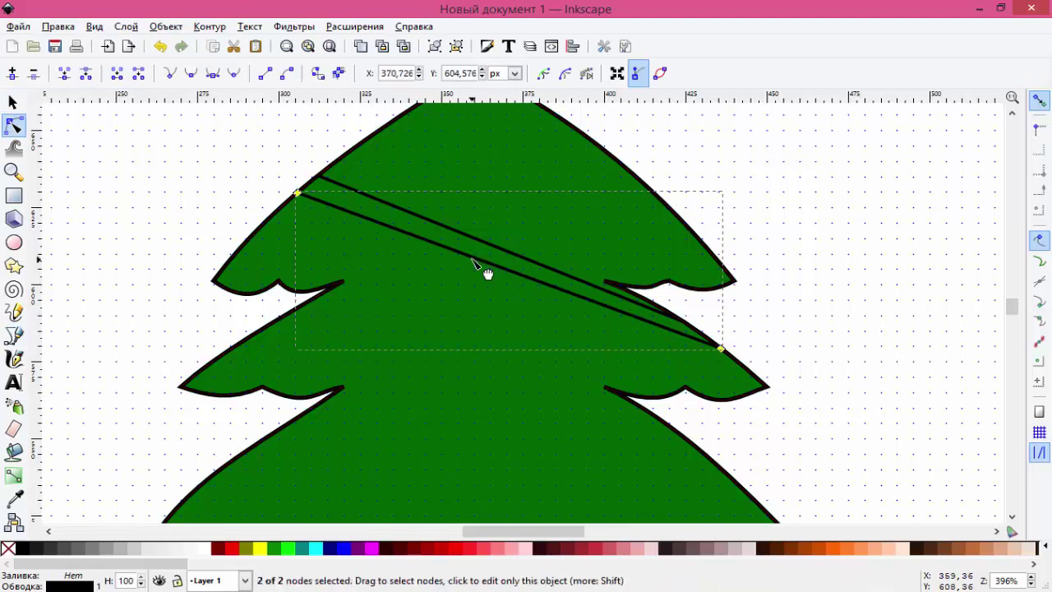
{"action": "left_click_drag", "start_coordinate": [475, 261], "coordinate": [480, 288]}
{"action": "left_click", "coordinate": [490, 255]}
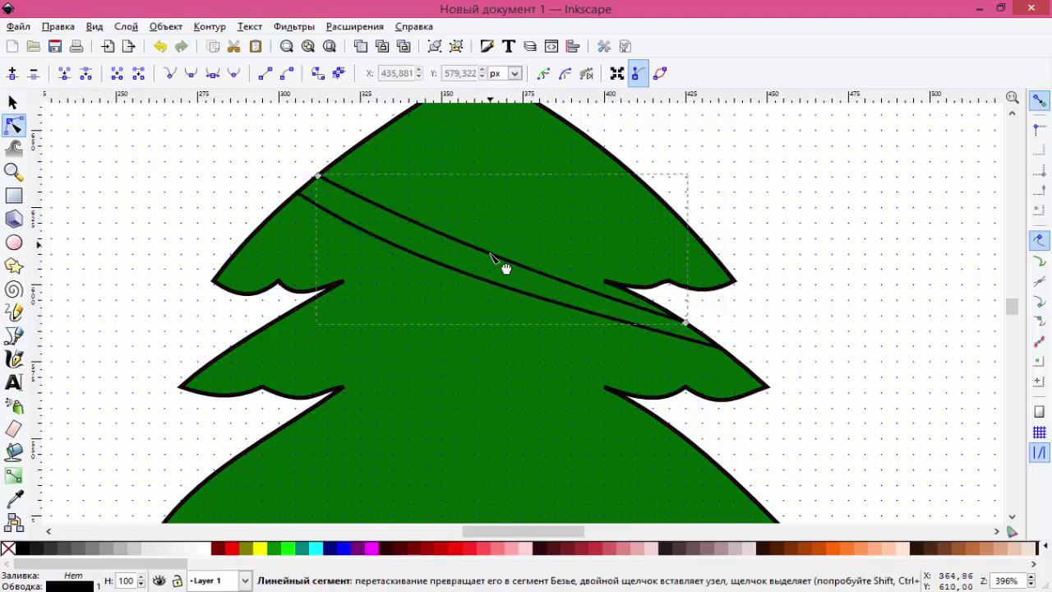
{"action": "key", "text": "s"}
{"action": "left_click", "coordinate": [840, 276]}
{"action": "scroll", "coordinate": [839, 276], "scroll_direction": "down", "scroll_amount": 2}
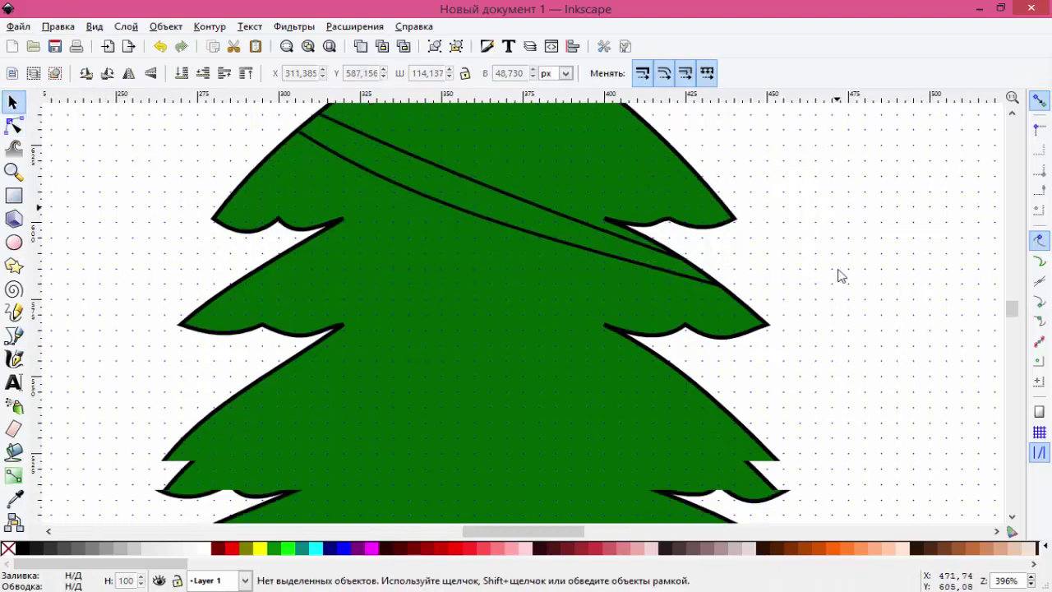
{"action": "scroll", "coordinate": [839, 275], "scroll_direction": "down", "scroll_amount": 5}
Step: Draw the middle-tier garland's two lines and bend both into downward curves
{"action": "key", "text": "b"}
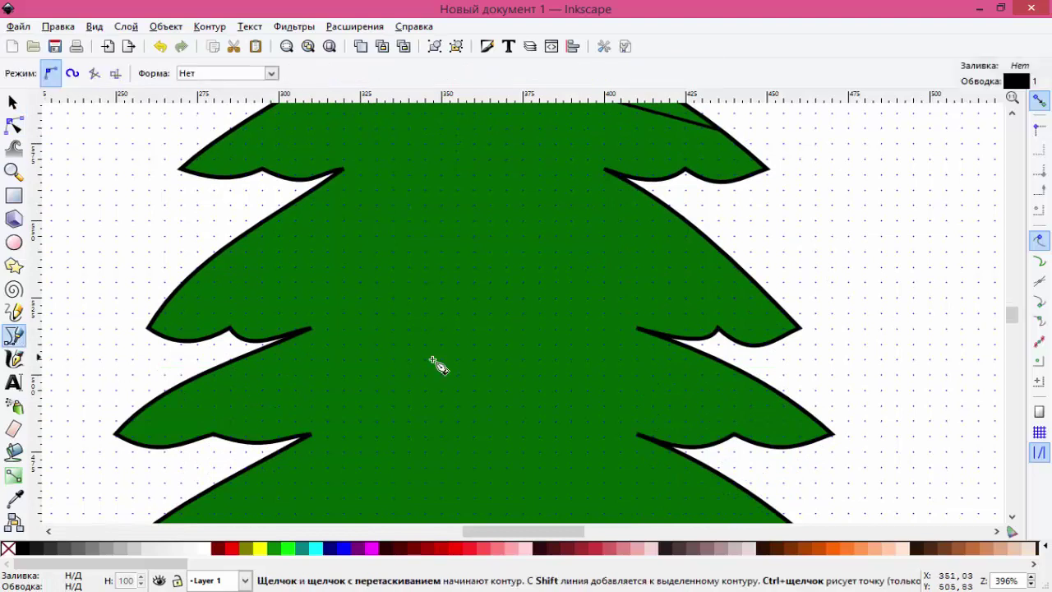
{"action": "double_click", "coordinate": [224, 364]}
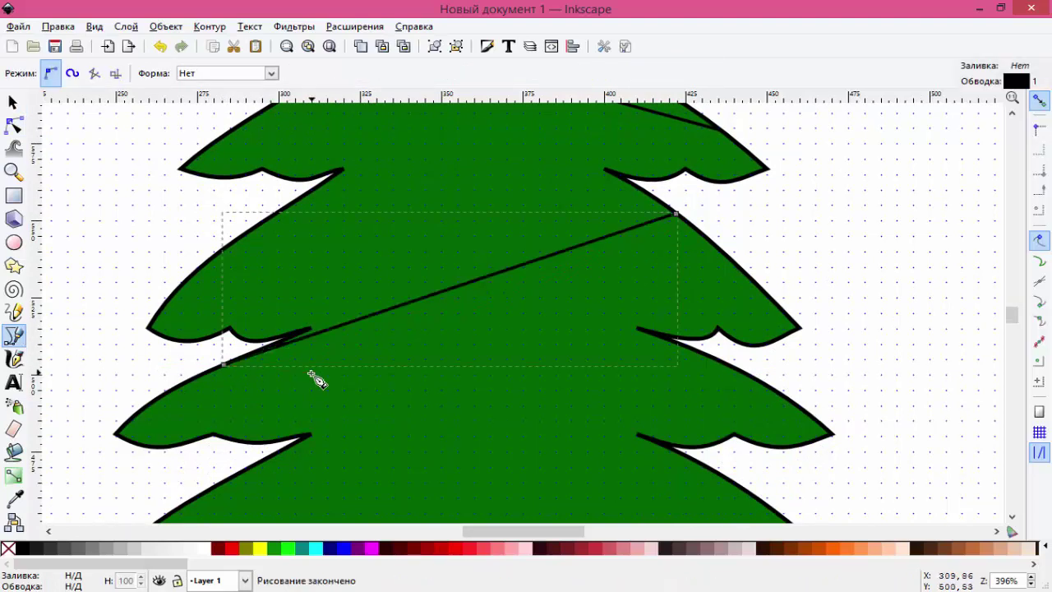
{"action": "left_click", "coordinate": [706, 236]}
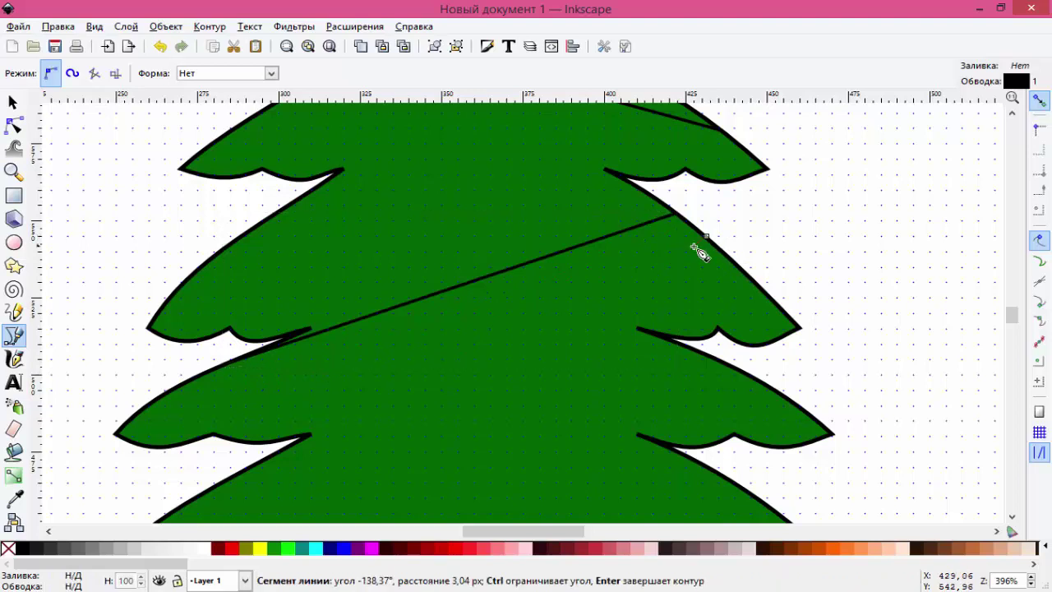
{"action": "double_click", "coordinate": [156, 400]}
{"action": "key", "text": "n"}
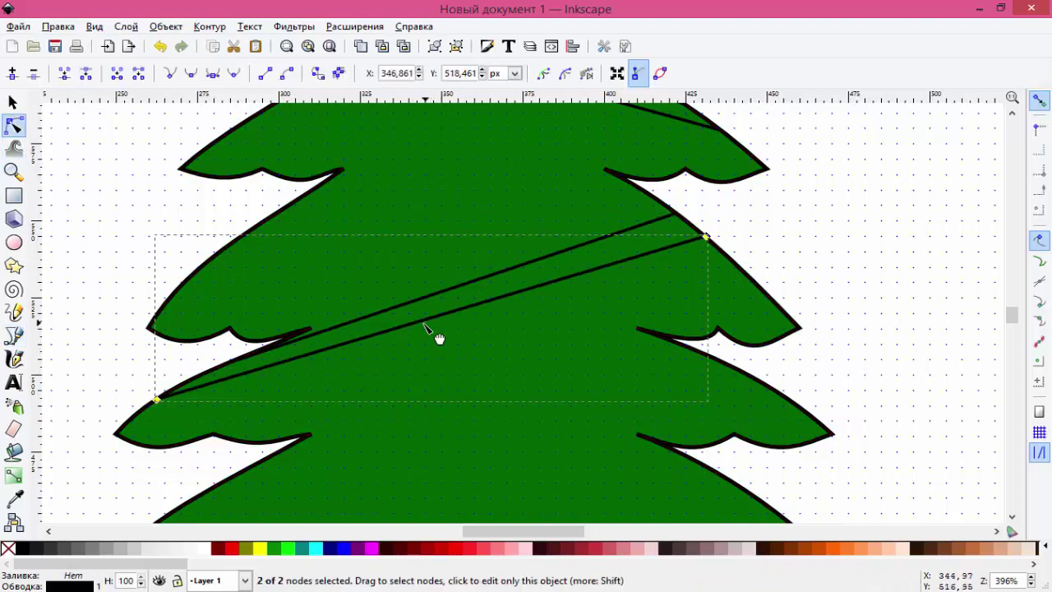
{"action": "left_click_drag", "start_coordinate": [427, 322], "coordinate": [482, 370]}
{"action": "left_click", "coordinate": [421, 299]}
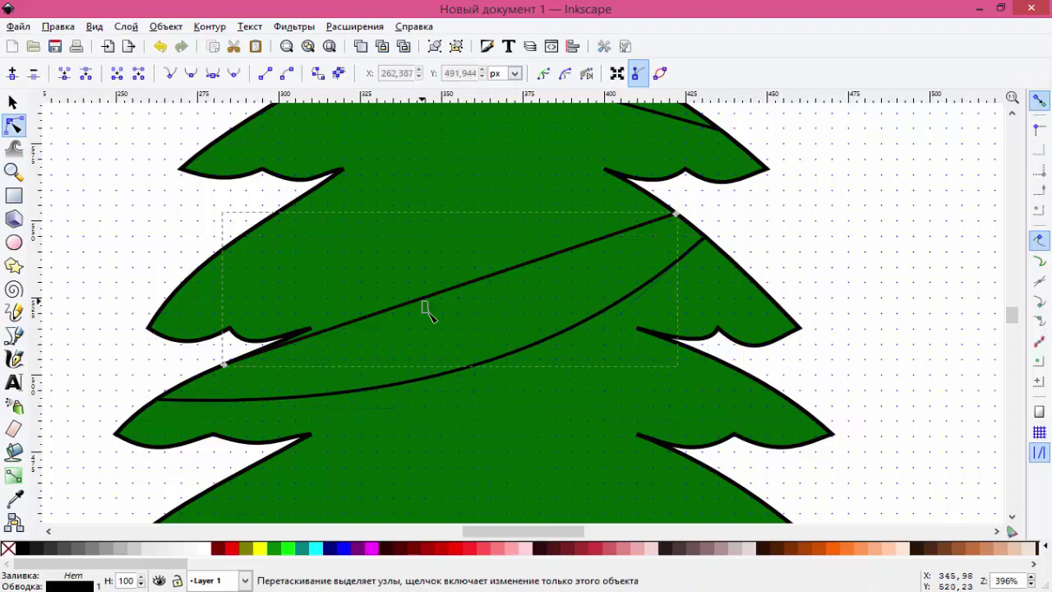
{"action": "left_click_drag", "start_coordinate": [422, 300], "coordinate": [450, 334]}
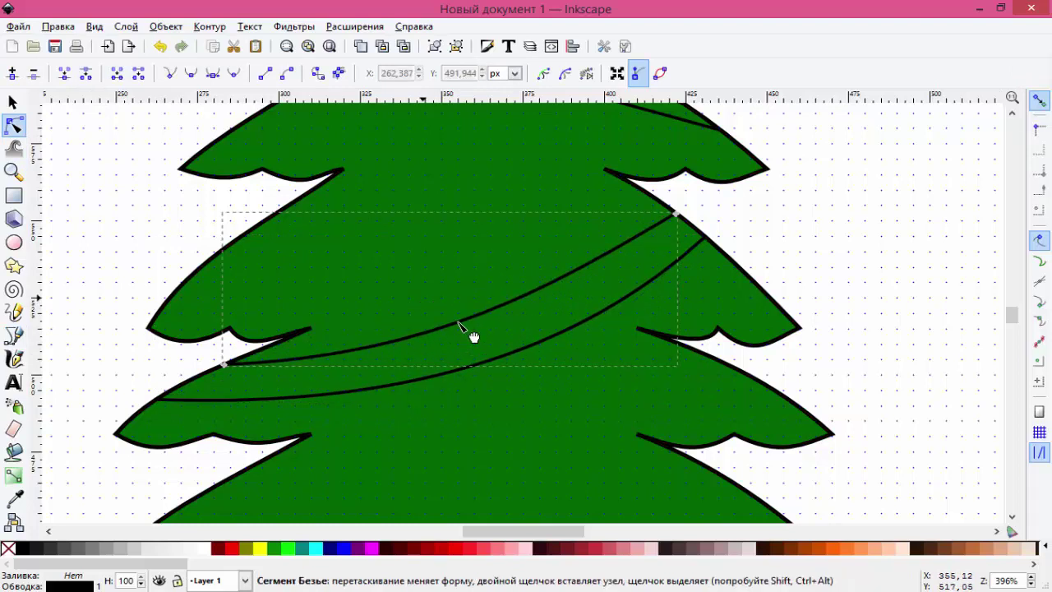
{"action": "key", "text": "s"}
{"action": "left_click", "coordinate": [886, 286]}
{"action": "scroll", "coordinate": [886, 285], "scroll_direction": "down", "scroll_amount": 4}
{"action": "scroll", "coordinate": [886, 285], "scroll_direction": "down", "scroll_amount": 5}
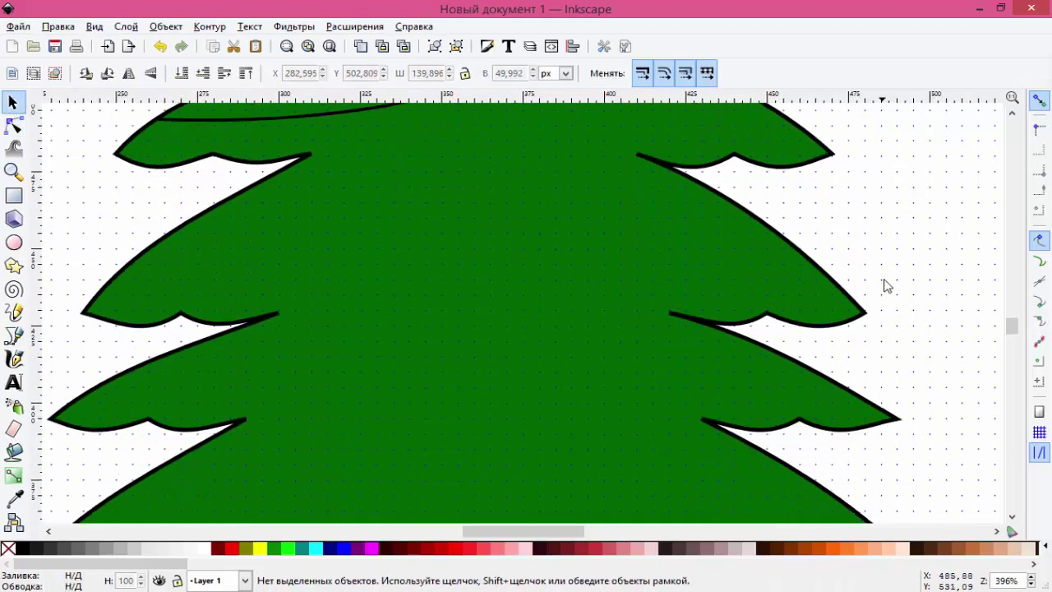
{"action": "scroll", "coordinate": [886, 285], "scroll_direction": "down", "scroll_amount": 4}
Step: Draw the lower-tier garland's two lines and bend both into downward curves
{"action": "left_click", "coordinate": [14, 335]}
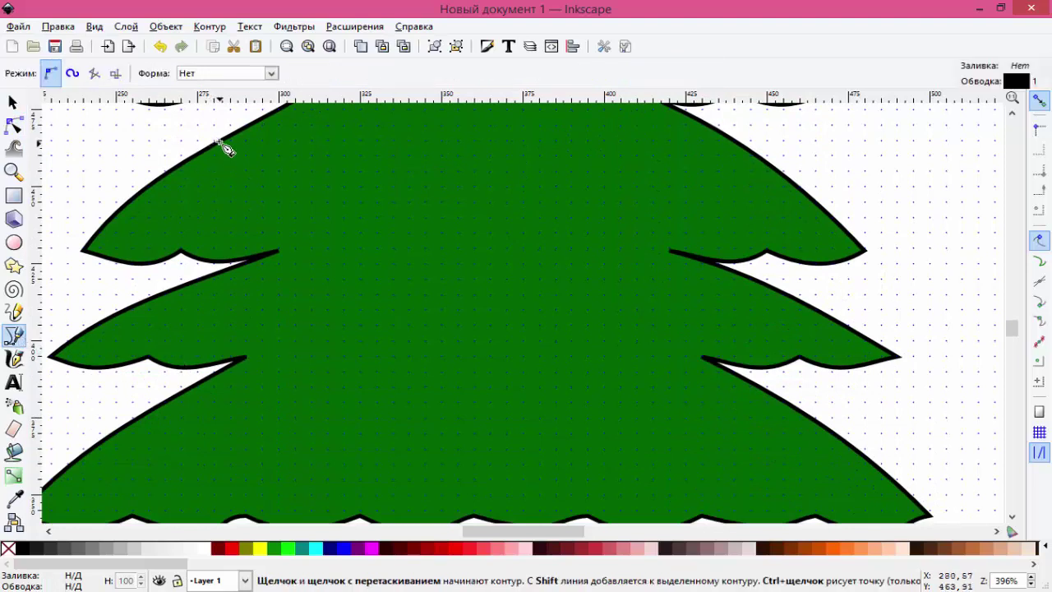
{"action": "left_click", "coordinate": [218, 141]}
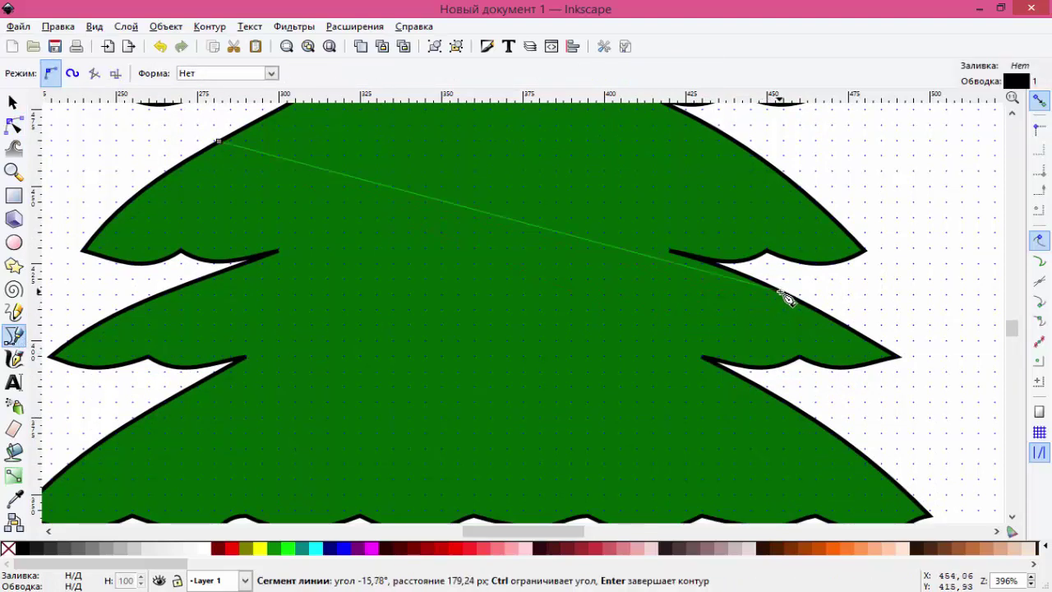
{"action": "double_click", "coordinate": [777, 289]}
{"action": "left_click", "coordinate": [188, 158]}
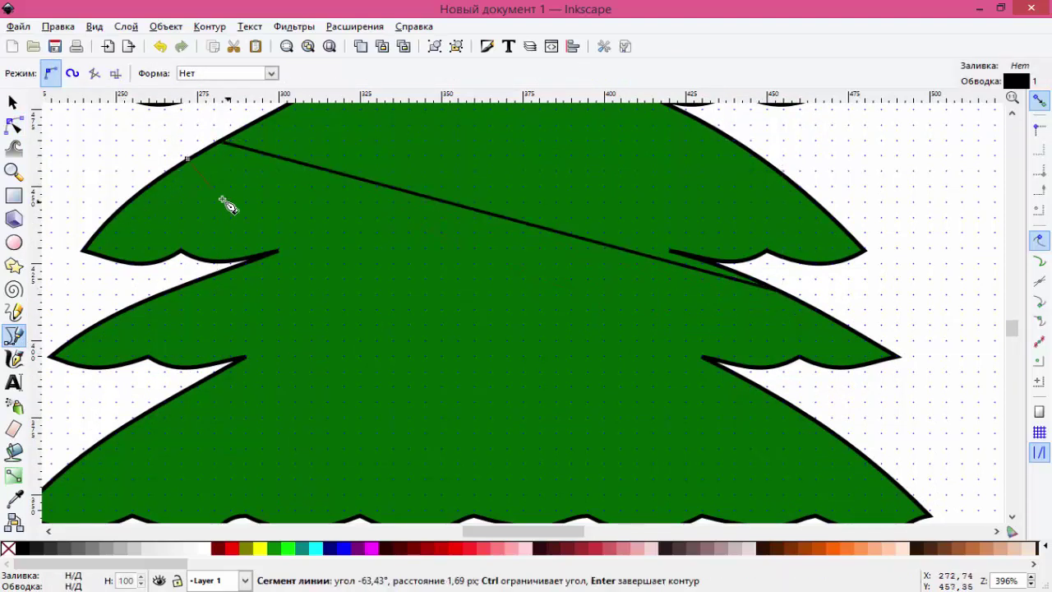
{"action": "double_click", "coordinate": [820, 312]}
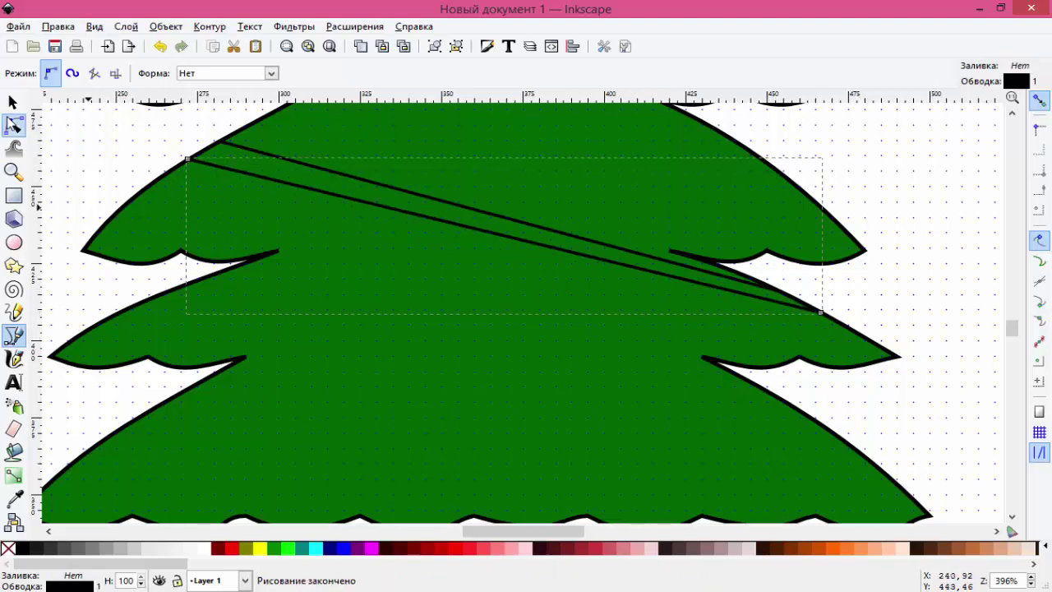
{"action": "left_click", "coordinate": [13, 124]}
{"action": "left_click_drag", "start_coordinate": [505, 249], "coordinate": [486, 329]}
{"action": "left_click", "coordinate": [499, 221]}
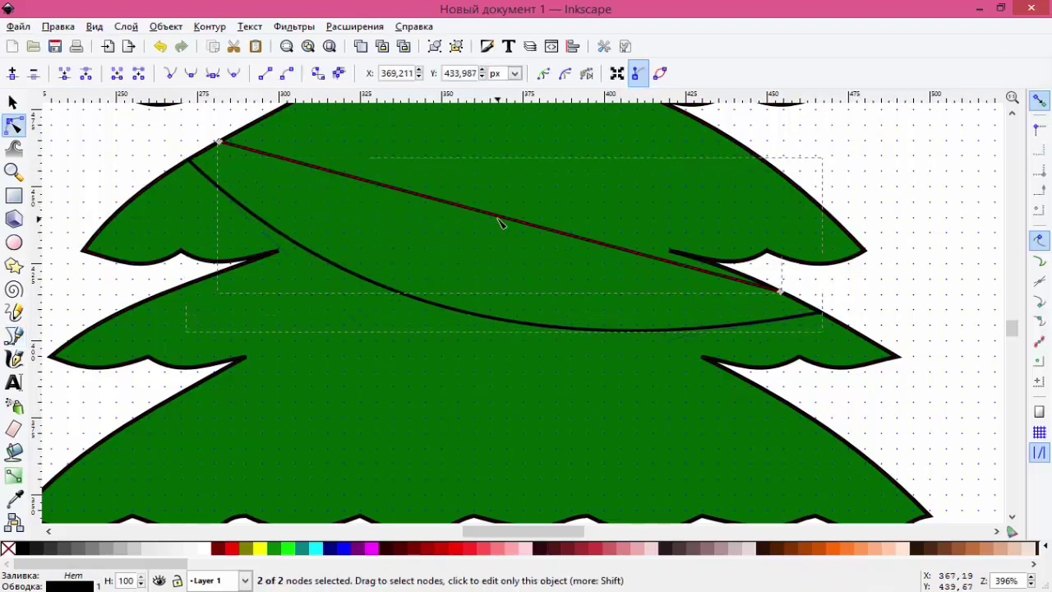
{"action": "left_click_drag", "start_coordinate": [500, 222], "coordinate": [510, 300]}
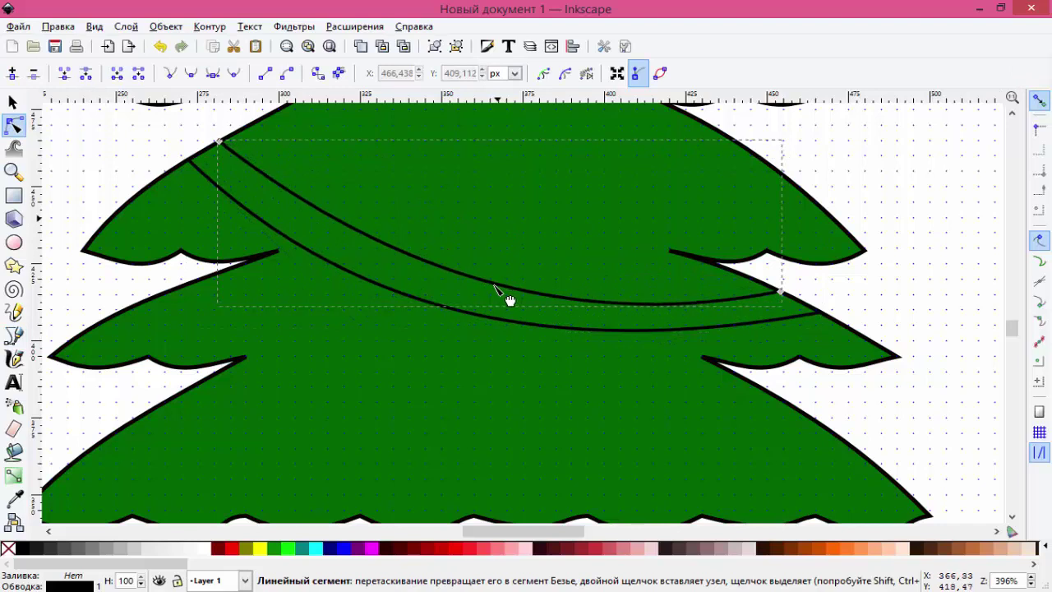
Step: Deselect the garland and zoom out to show the whole tree
{"action": "key", "text": "s"}
{"action": "left_click", "coordinate": [941, 251]}
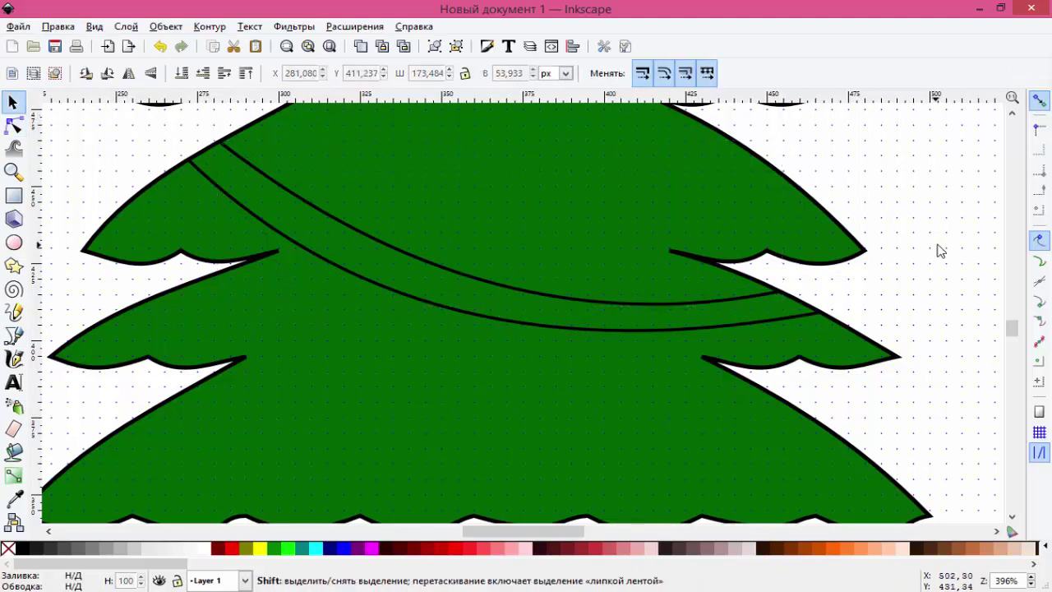
{"action": "key", "text": "minus"}
{"action": "key", "text": "minus"}
{"action": "scroll", "coordinate": [855, 332], "scroll_direction": "up", "scroll_amount": 2}
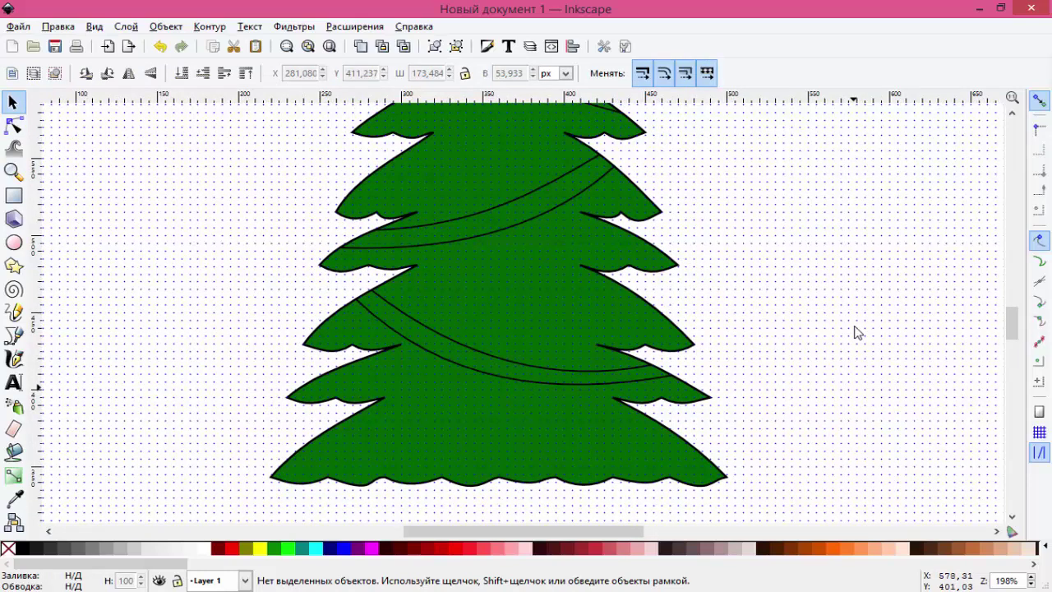
{"action": "key", "text": "minus"}
Step: Draw a five-pointed star to the right of the tree
{"action": "left_click", "coordinate": [13, 265]}
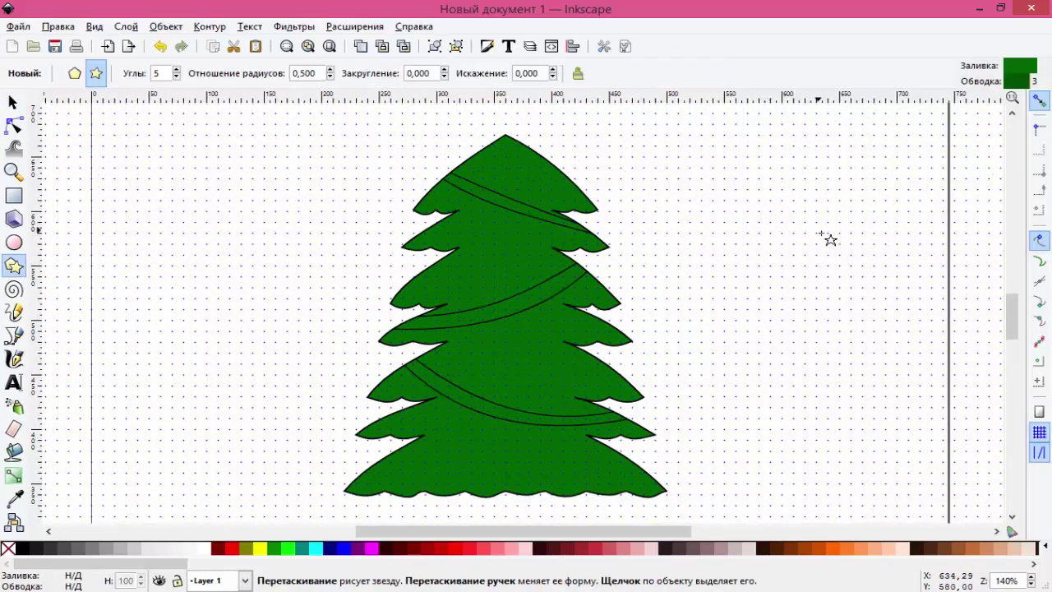
{"action": "left_click_drag", "start_coordinate": [780, 190], "coordinate": [831, 245]}
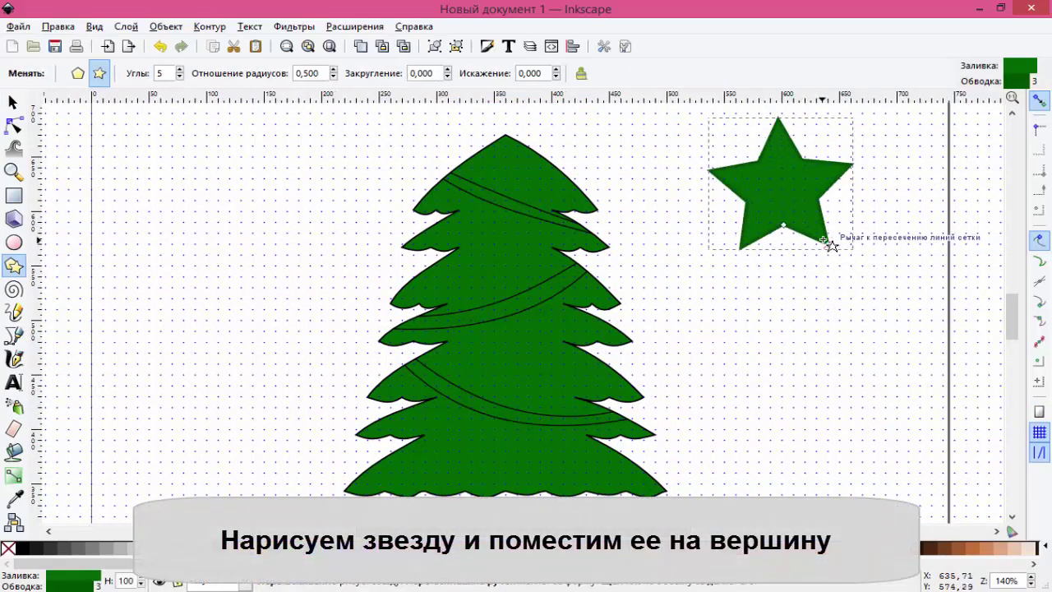
{"action": "left_click", "coordinate": [13, 102]}
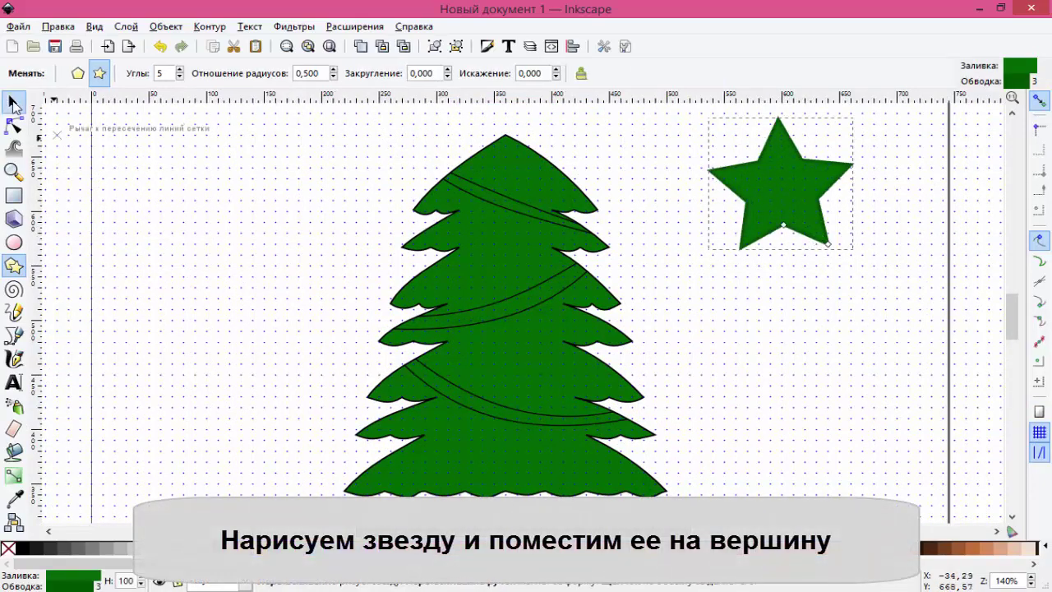
Step: Change the star's fill from green to yellow in Fill and Stroke
{"action": "left_click", "coordinate": [165, 26]}
{"action": "left_click", "coordinate": [197, 40]}
{"action": "left_click_drag", "start_coordinate": [863, 16], "coordinate": [156, 99]}
{"action": "left_click", "coordinate": [246, 243]}
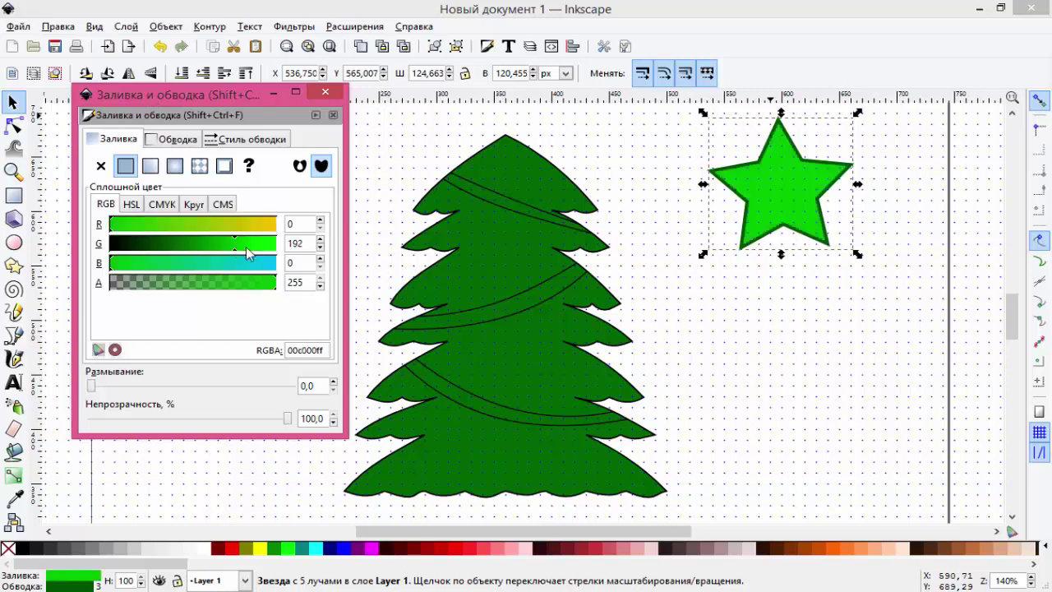
{"action": "left_click", "coordinate": [253, 224]}
{"action": "left_click_drag", "start_coordinate": [247, 244], "coordinate": [257, 250]}
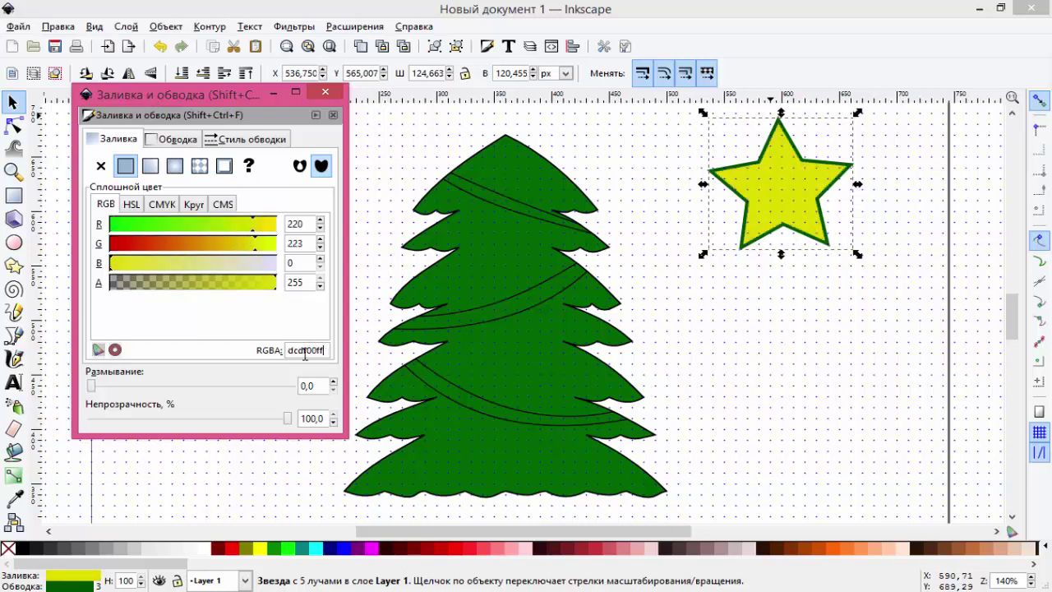
Step: Paste the yellow colour code into the star's outline and fine-tune its green level
{"action": "left_click", "coordinate": [176, 140]}
{"action": "triple_click", "coordinate": [316, 350]}
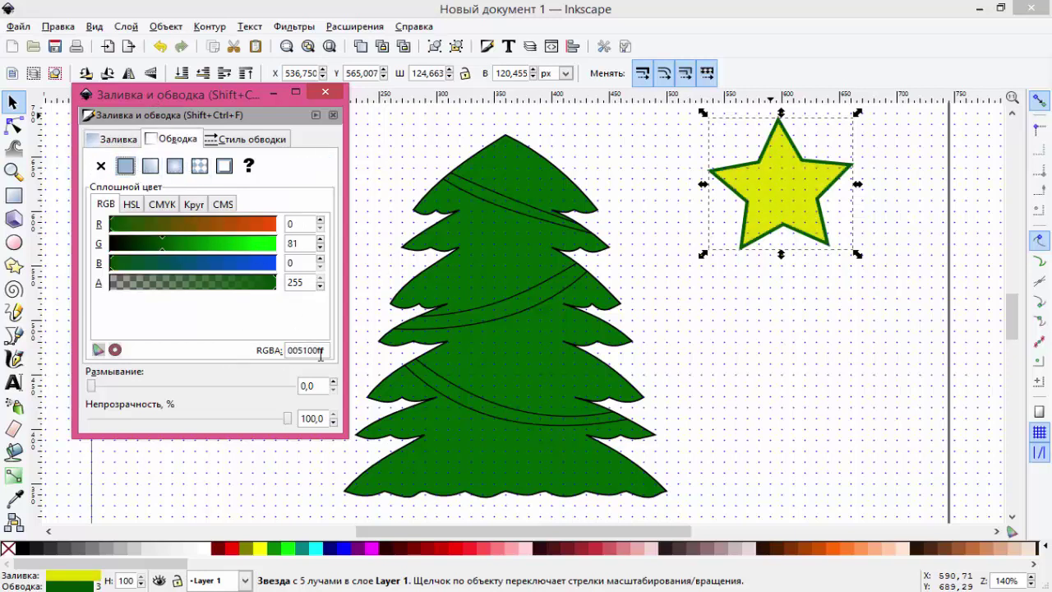
{"action": "key", "text": "ctrl+v"}
{"action": "key", "text": "Return"}
{"action": "left_click_drag", "start_coordinate": [247, 248], "coordinate": [255, 243]}
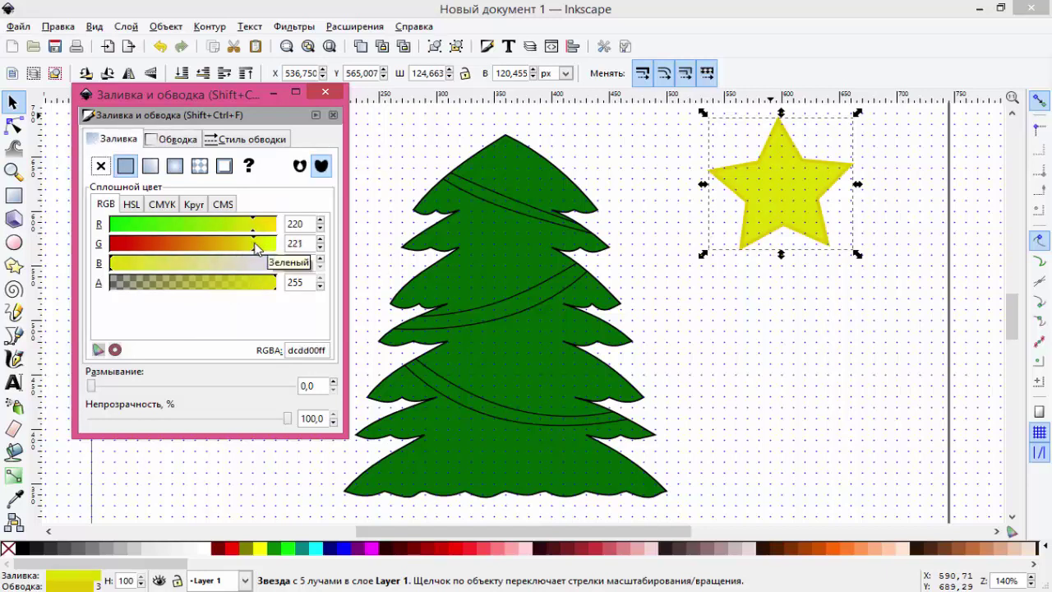
{"action": "left_click", "coordinate": [325, 92]}
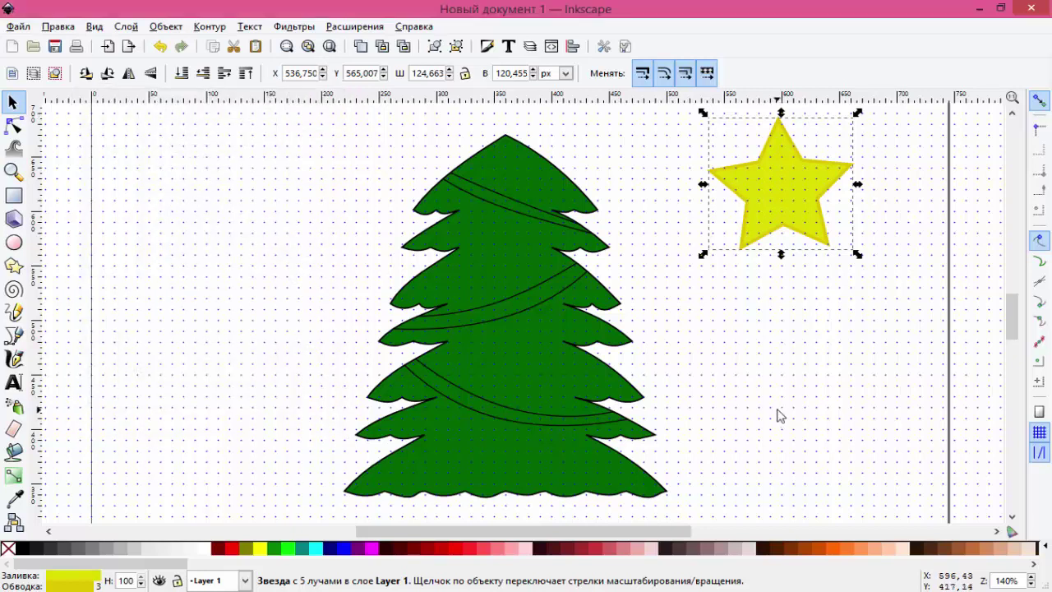
Step: Shrink the star to about 62 × 59 px, tilt it slightly, and set it on the treetop
{"action": "left_click_drag", "start_coordinate": [859, 254], "coordinate": [817, 217]}
{"action": "left_click", "coordinate": [800, 180]}
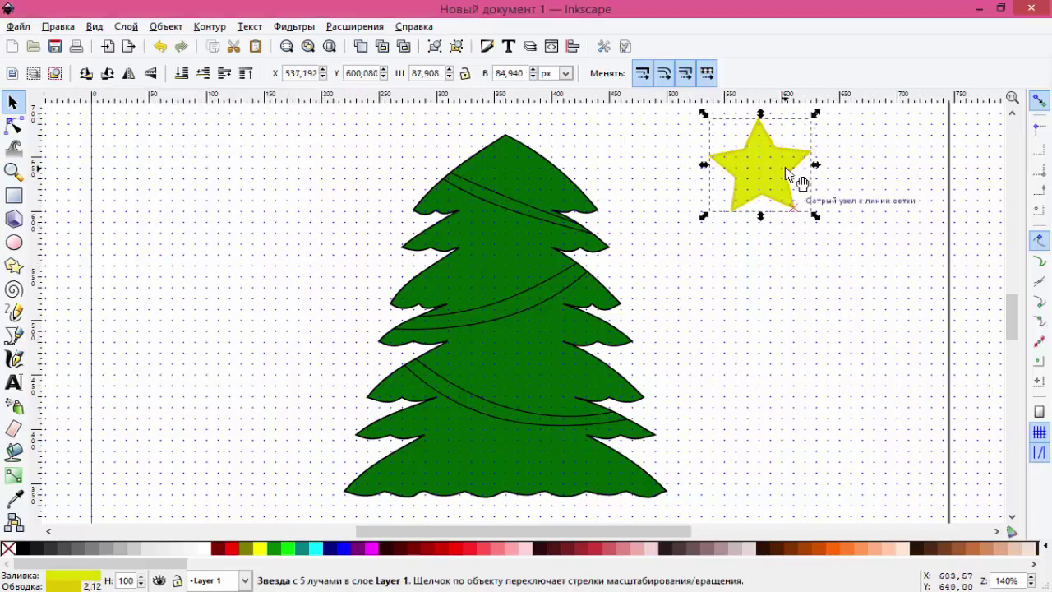
{"action": "left_click_drag", "start_coordinate": [815, 115], "coordinate": [821, 110]}
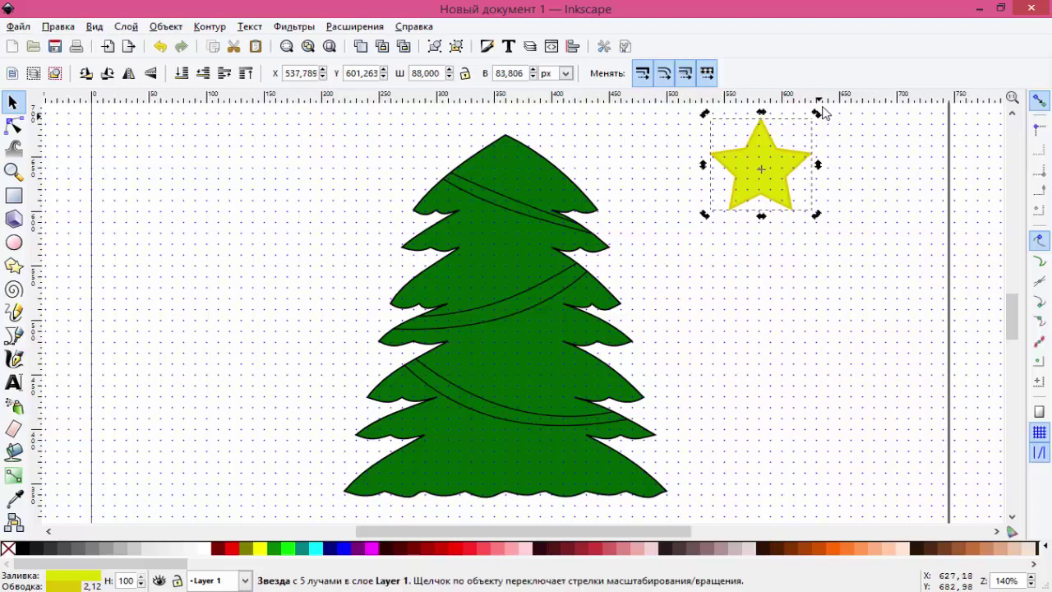
{"action": "scroll", "coordinate": [818, 293], "scroll_direction": "up", "scroll_amount": 2}
{"action": "mouse_move", "coordinate": [773, 223]}
{"action": "left_mouse_down"}
{"action": "mouse_move", "coordinate": [544, 201]}
{"action": "mouse_move", "coordinate": [548, 194]}
{"action": "left_mouse_up"}
{"action": "left_click_drag", "start_coordinate": [496, 156], "coordinate": [507, 180]}
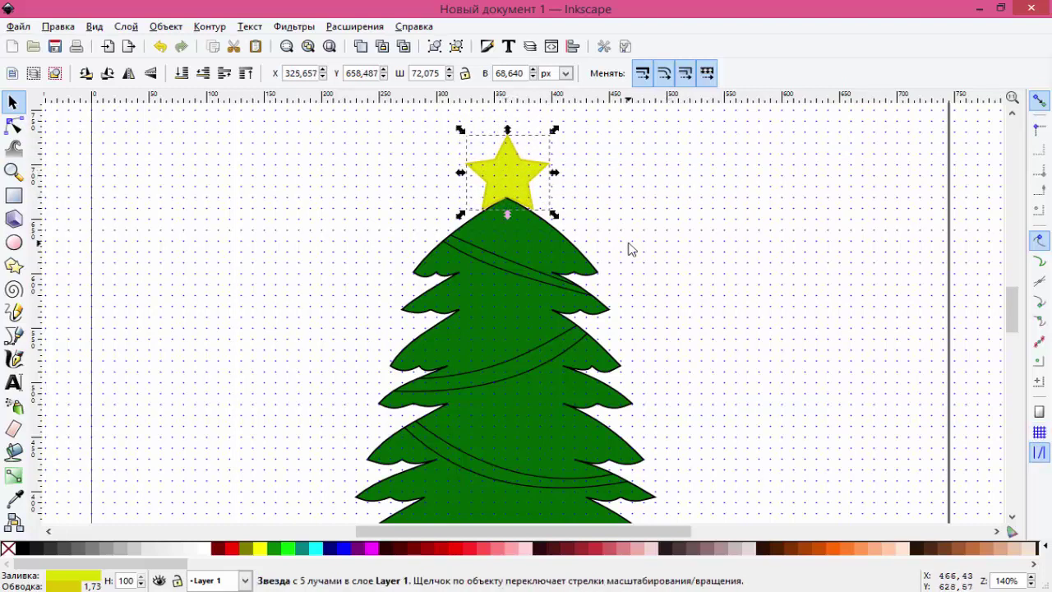
{"action": "left_click_drag", "start_coordinate": [558, 214], "coordinate": [521, 179]}
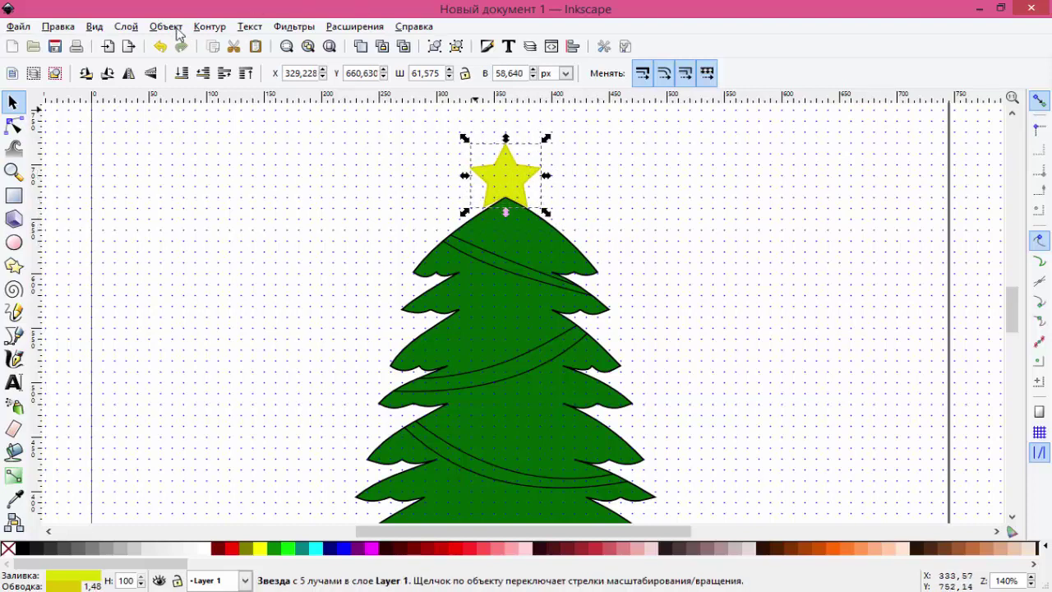
Step: Brighten the star's fill to dce814ff, deselect it, and zoom out to the whole page
{"action": "key", "text": "ctrl+shift+f"}
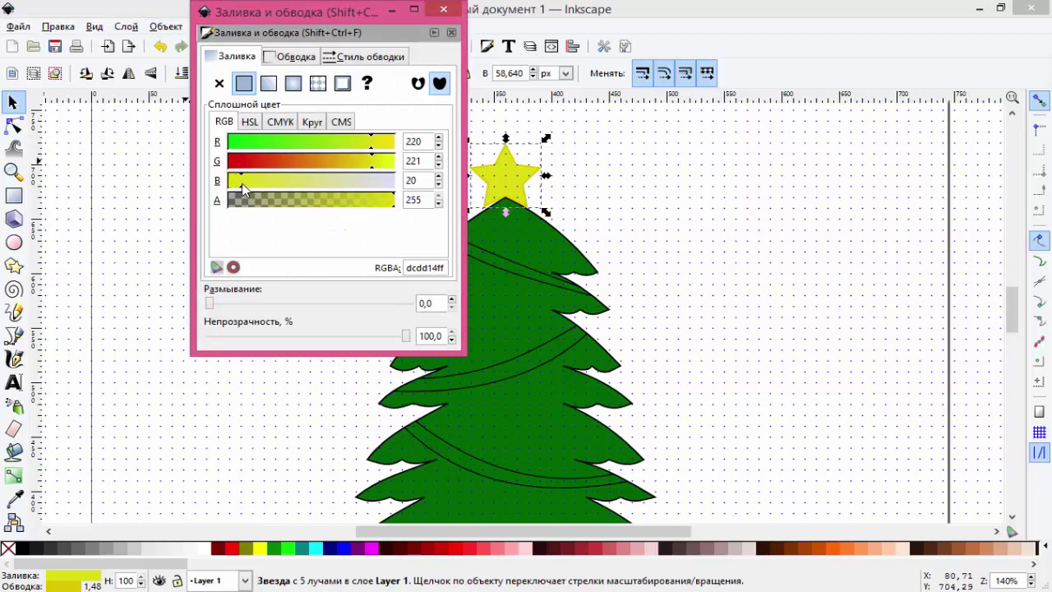
{"action": "left_click", "coordinate": [380, 160]}
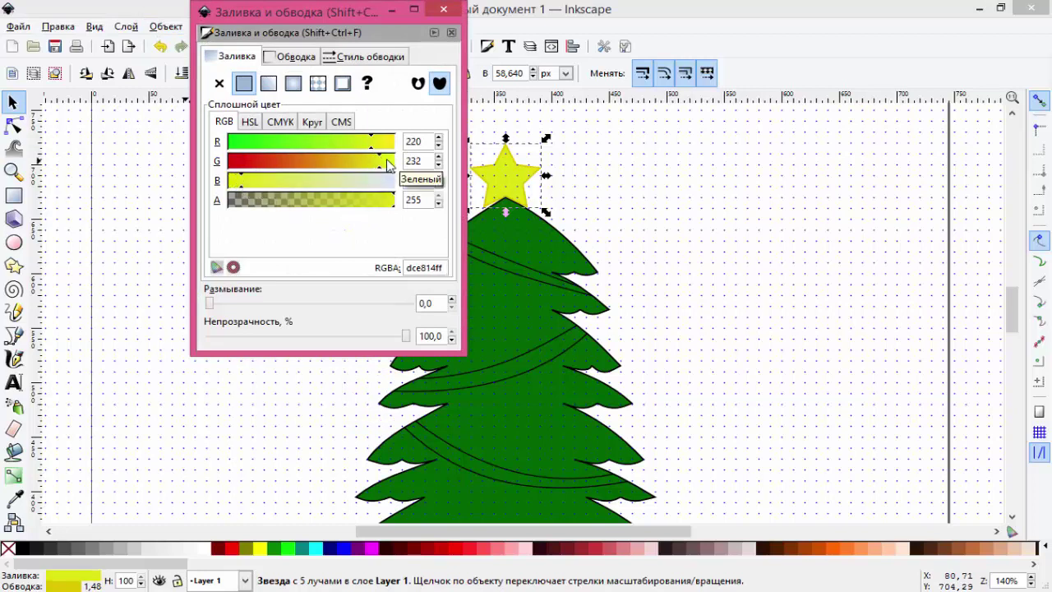
{"action": "left_click", "coordinate": [443, 9]}
{"action": "left_click", "coordinate": [643, 228]}
{"action": "key", "text": "minus"}
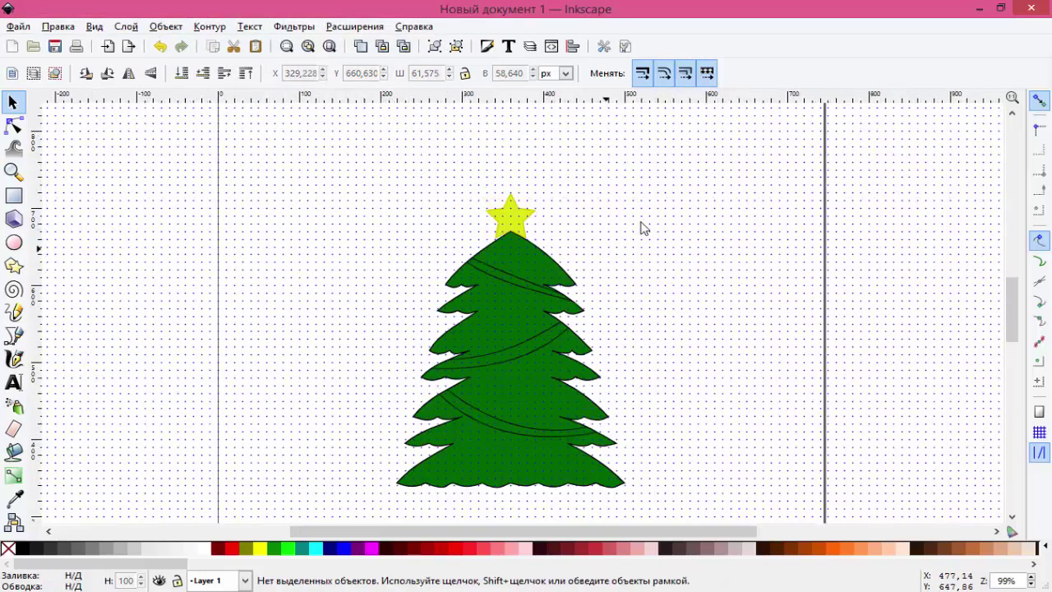
{"action": "scroll", "coordinate": [644, 228], "scroll_direction": "down", "scroll_amount": 1}
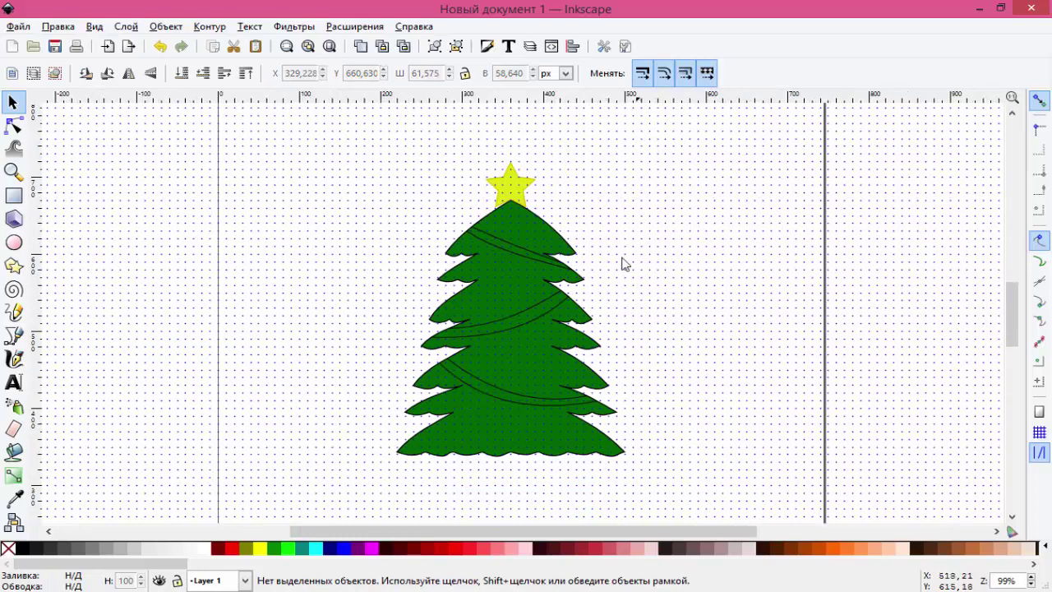
Step: Draw a small yellow circle left of the tree and place a shrunk copy near the treetop
{"action": "left_click", "coordinate": [14, 244]}
{"action": "left_click_drag", "start_coordinate": [292, 249], "coordinate": [313, 267]}
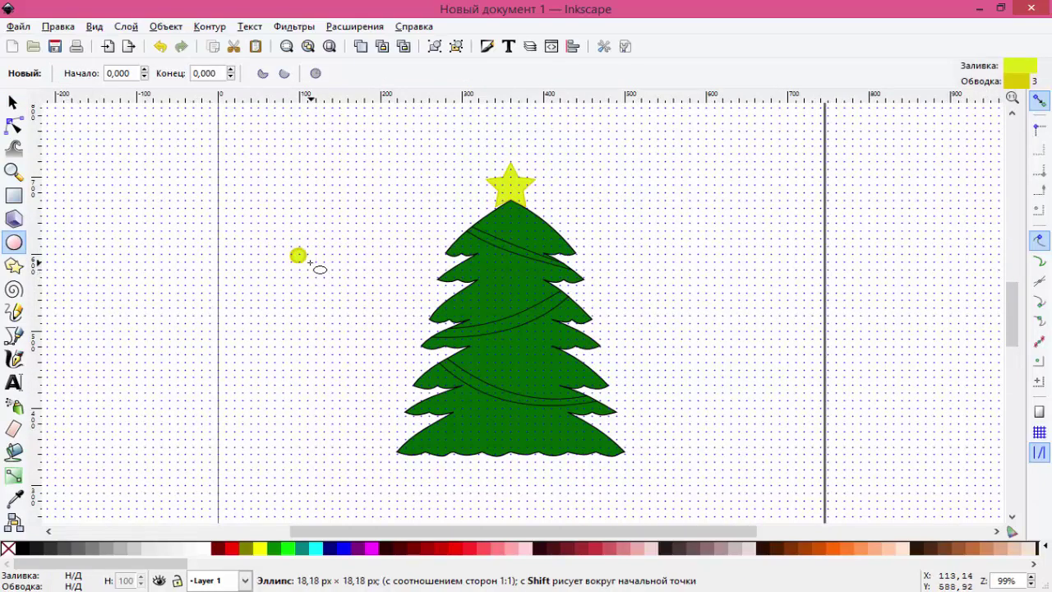
{"action": "left_click", "coordinate": [12, 102]}
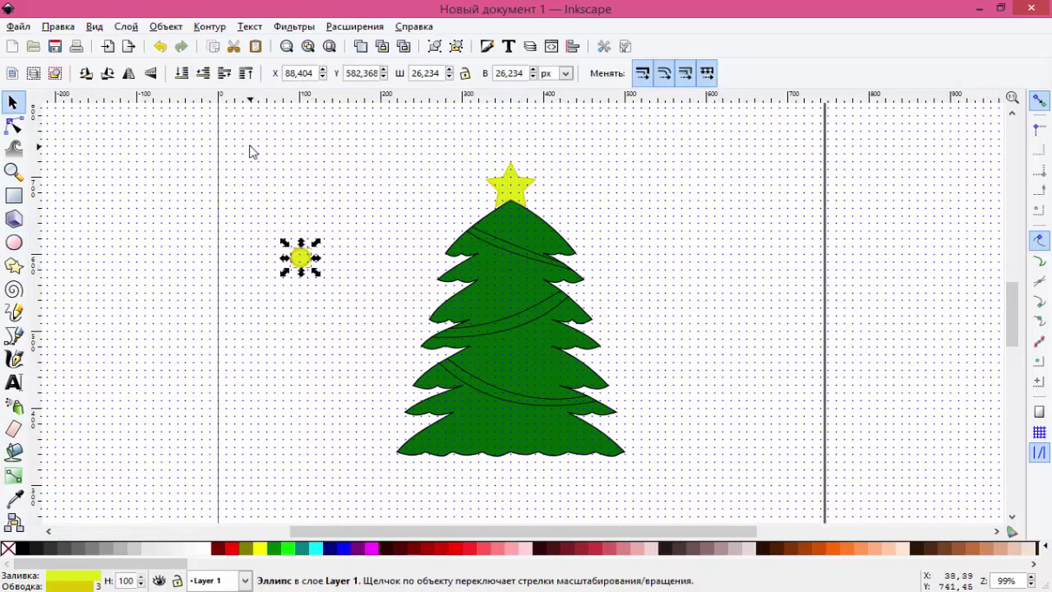
{"action": "key", "text": "ctrl+d"}
{"action": "mouse_move", "coordinate": [304, 261]}
{"action": "left_mouse_down"}
{"action": "mouse_move", "coordinate": [534, 241]}
{"action": "mouse_move", "coordinate": [530, 231]}
{"action": "left_mouse_up"}
{"action": "left_click", "coordinate": [516, 225]}
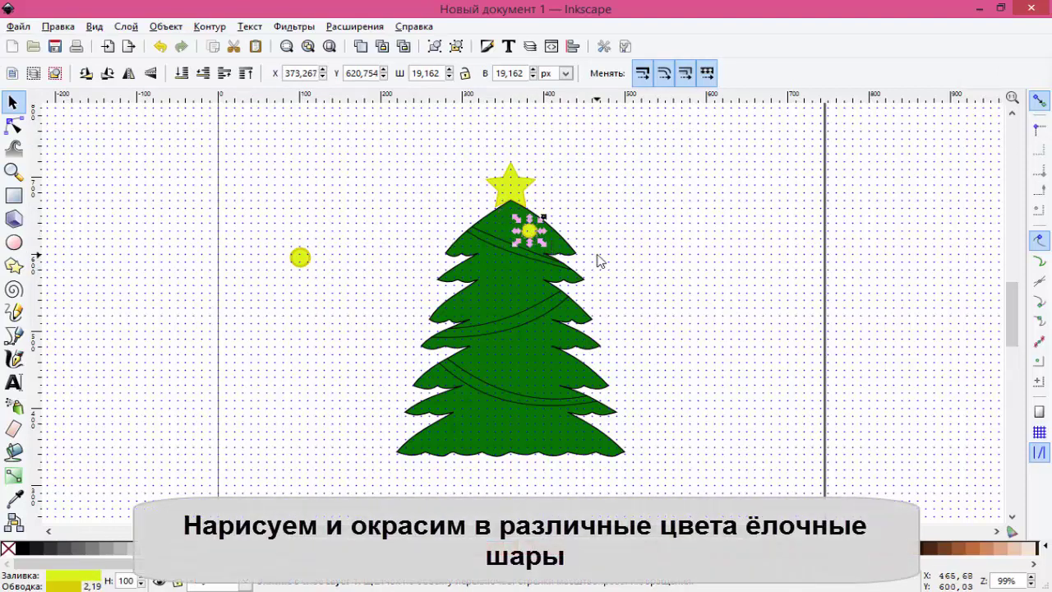
Step: Make the treetop ball flat red (dc2a14ff) and place a second red copy on the tree
{"action": "left_click", "coordinate": [165, 27]}
{"action": "left_click", "coordinate": [214, 42]}
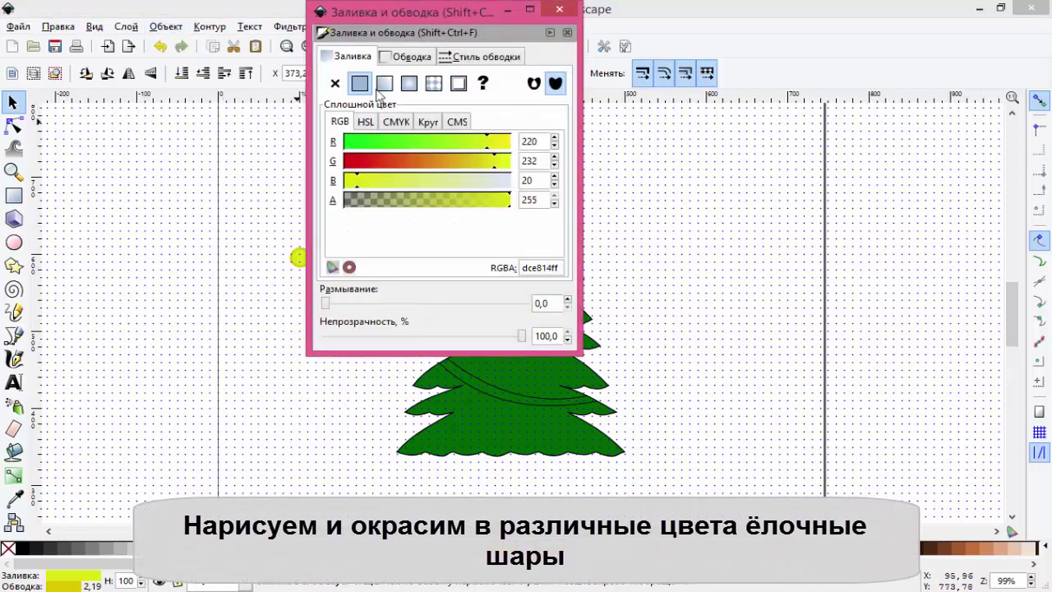
{"action": "left_click_drag", "start_coordinate": [411, 8], "coordinate": [805, 116]}
{"action": "left_click", "coordinate": [724, 191]}
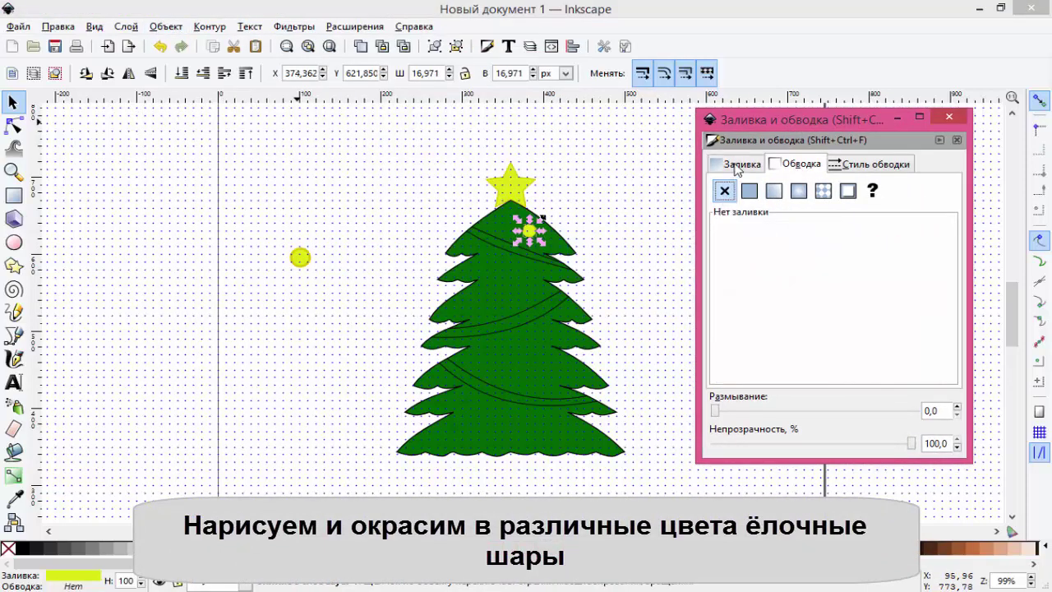
{"action": "left_click", "coordinate": [757, 271]}
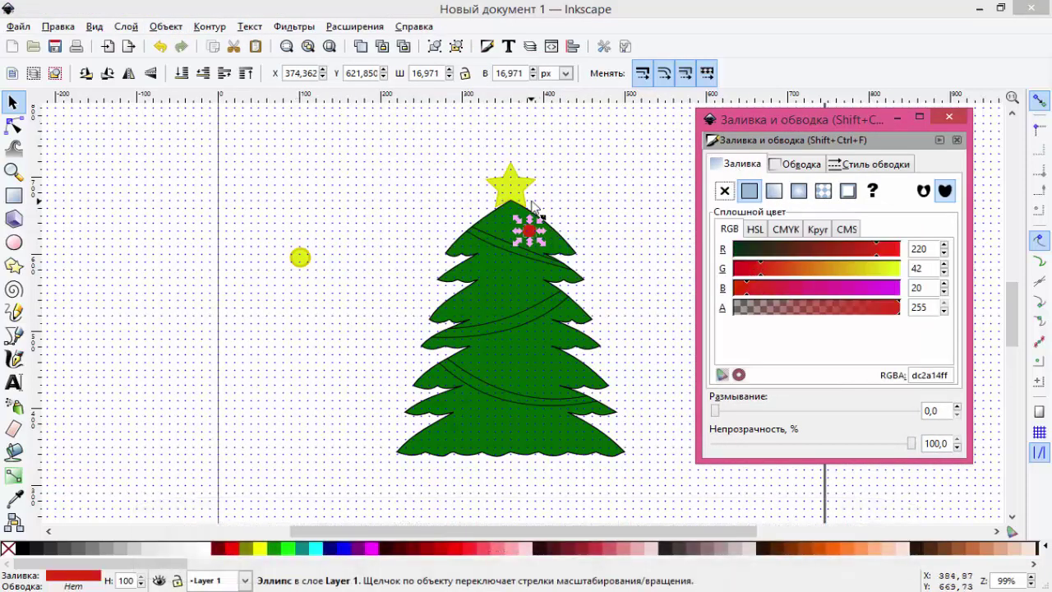
{"action": "key", "text": "ctrl+d"}
{"action": "left_click_drag", "start_coordinate": [530, 236], "coordinate": [492, 280]}
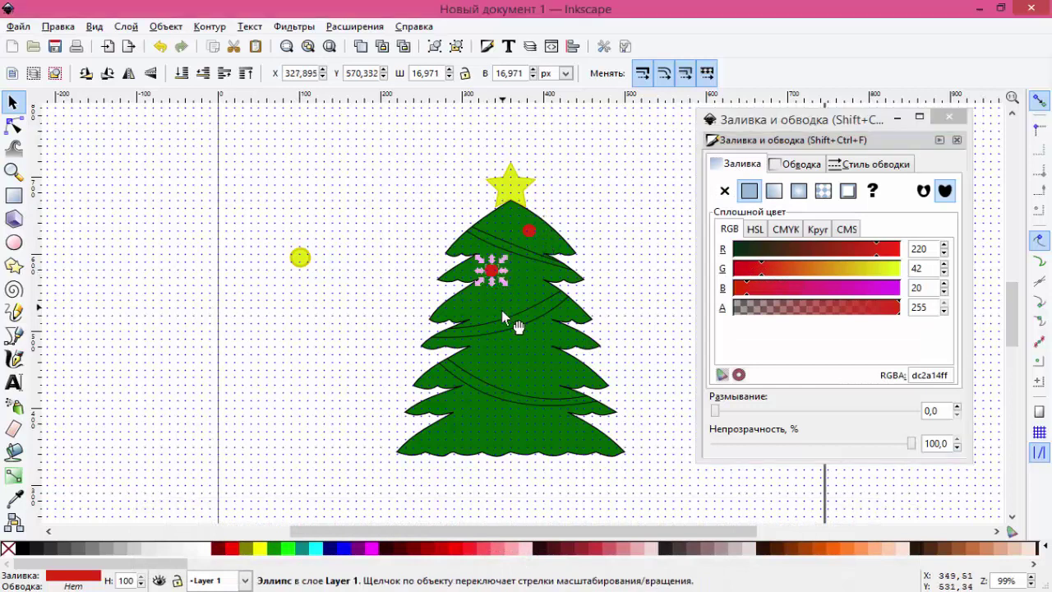
Step: Add a red ball lower on the tree, then an orange ball and a copy of it
{"action": "key", "text": "ctrl+d"}
{"action": "mouse_move", "coordinate": [557, 355]}
{"action": "left_mouse_down"}
{"action": "mouse_move", "coordinate": [487, 423]}
{"action": "mouse_move", "coordinate": [506, 368]}
{"action": "left_mouse_up"}
{"action": "key", "text": "ctrl+d"}
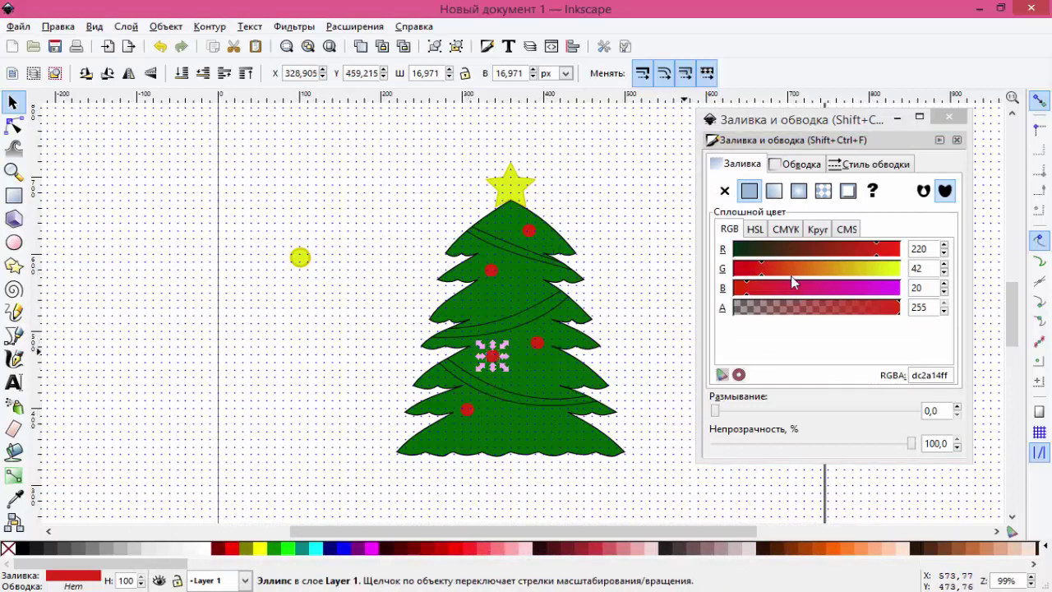
{"action": "left_click", "coordinate": [789, 269]}
{"action": "key", "text": "ctrl+d"}
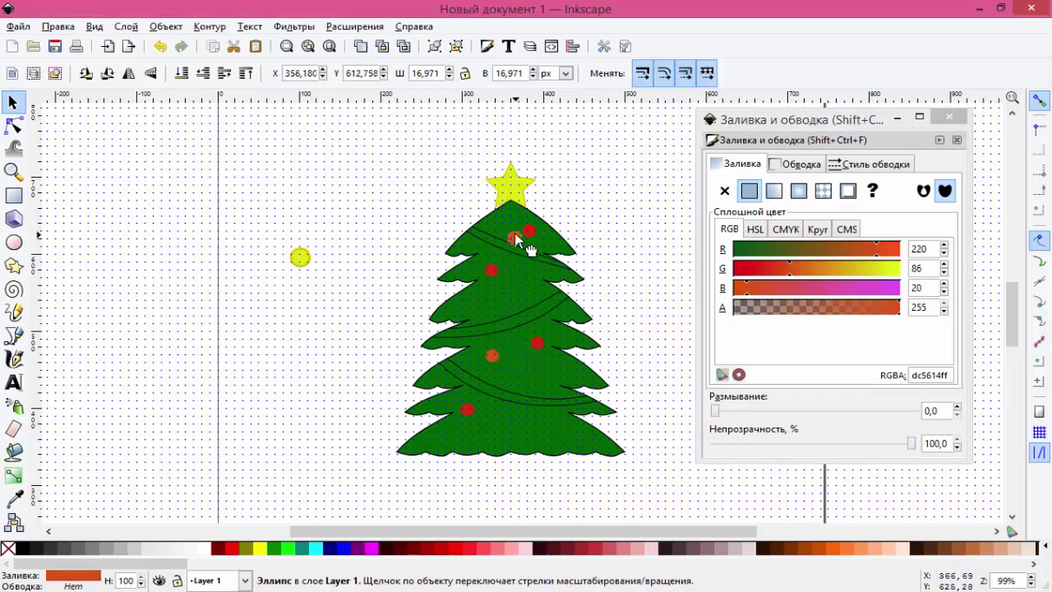
{"action": "mouse_move", "coordinate": [497, 353]}
{"action": "left_mouse_down"}
{"action": "mouse_move", "coordinate": [525, 282]}
{"action": "mouse_move", "coordinate": [485, 441]}
{"action": "mouse_move", "coordinate": [547, 427]}
{"action": "mouse_move", "coordinate": [561, 386]}
{"action": "left_mouse_up"}
Step: Recolour a ball copy salmon by raising its blue and place it on the tree
{"action": "key", "text": "ctrl+d"}
{"action": "key", "text": "ctrl+d"}
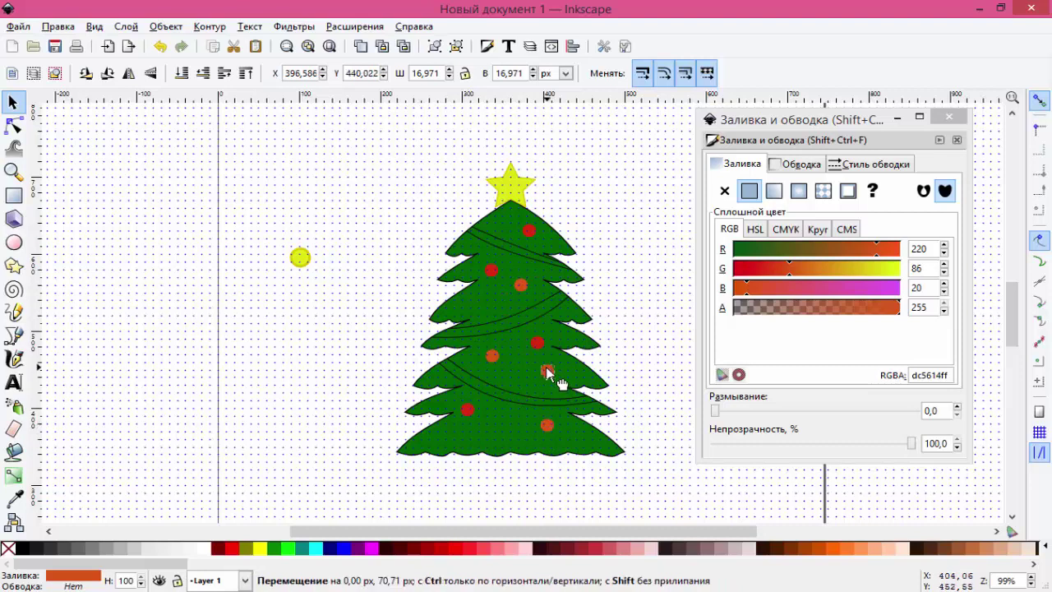
{"action": "left_click", "coordinate": [832, 288]}
{"action": "mouse_move", "coordinate": [852, 296]}
{"action": "left_mouse_down"}
{"action": "mouse_move", "coordinate": [767, 291]}
{"action": "mouse_move", "coordinate": [846, 277]}
{"action": "mouse_move", "coordinate": [827, 275]}
{"action": "left_mouse_up"}
{"action": "key", "text": "ctrl+d"}
{"action": "left_click_drag", "start_coordinate": [546, 371], "coordinate": [493, 305]}
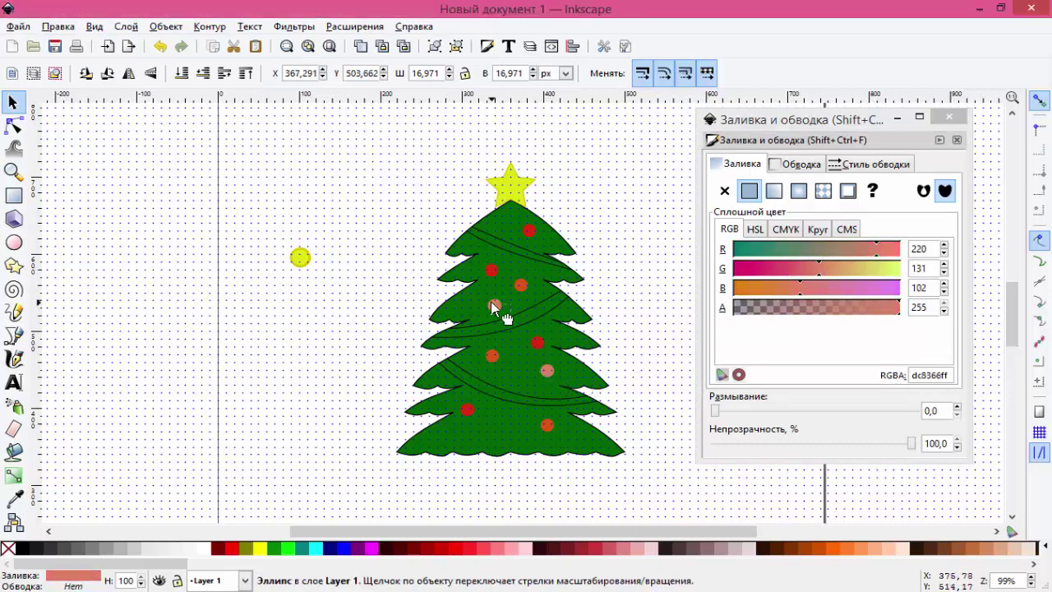
Step: Recolour the lower salmon ball a strong blue and move it higher on the tree
{"action": "left_click", "coordinate": [483, 433]}
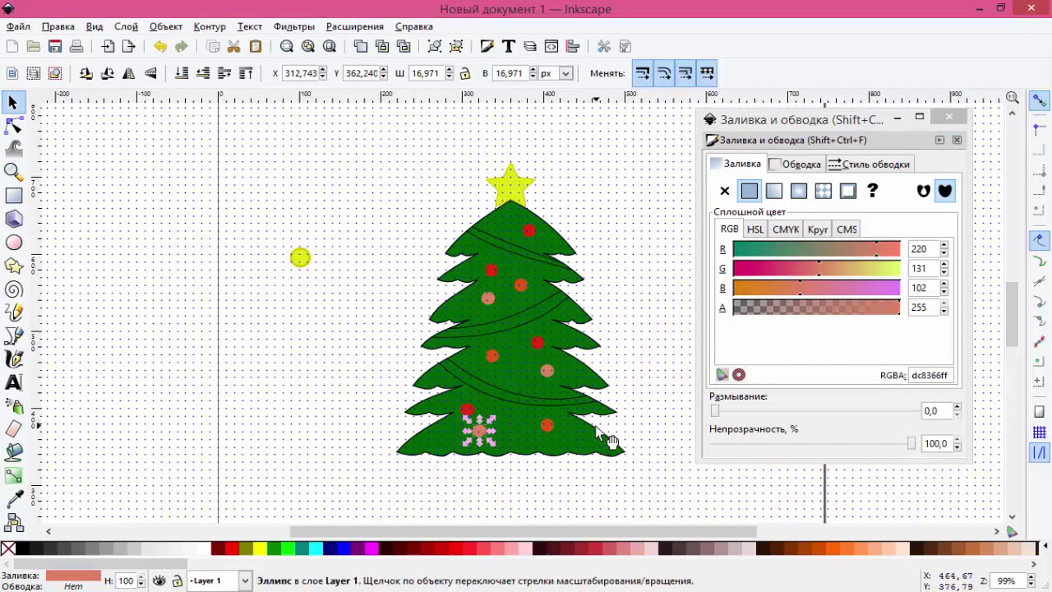
{"action": "left_click_drag", "start_coordinate": [492, 444], "coordinate": [521, 429]}
{"action": "left_click", "coordinate": [779, 249]}
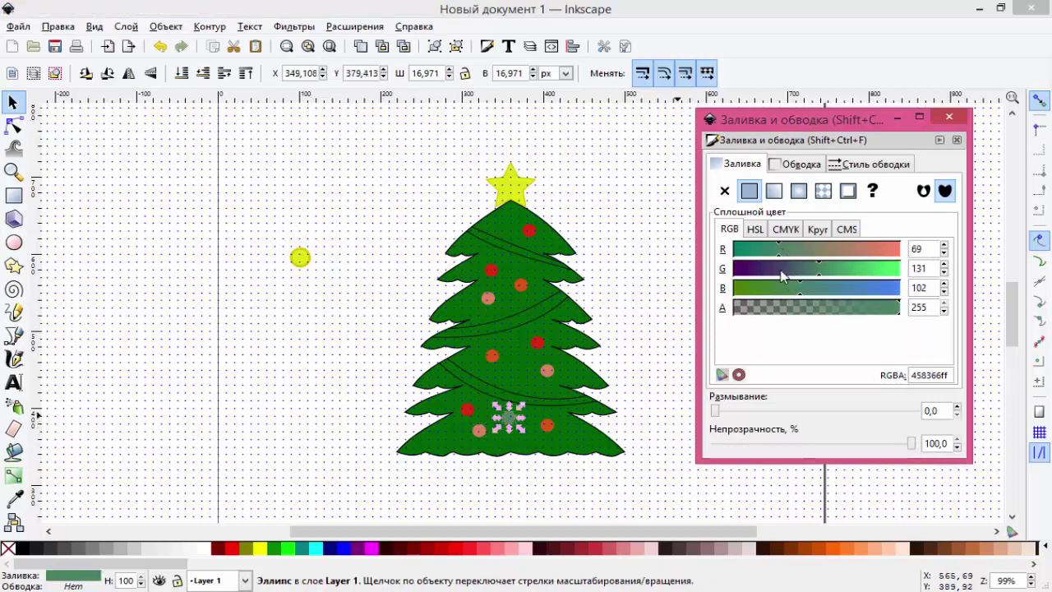
{"action": "left_click", "coordinate": [787, 269]}
{"action": "left_click", "coordinate": [852, 287]}
{"action": "left_click", "coordinate": [746, 249]}
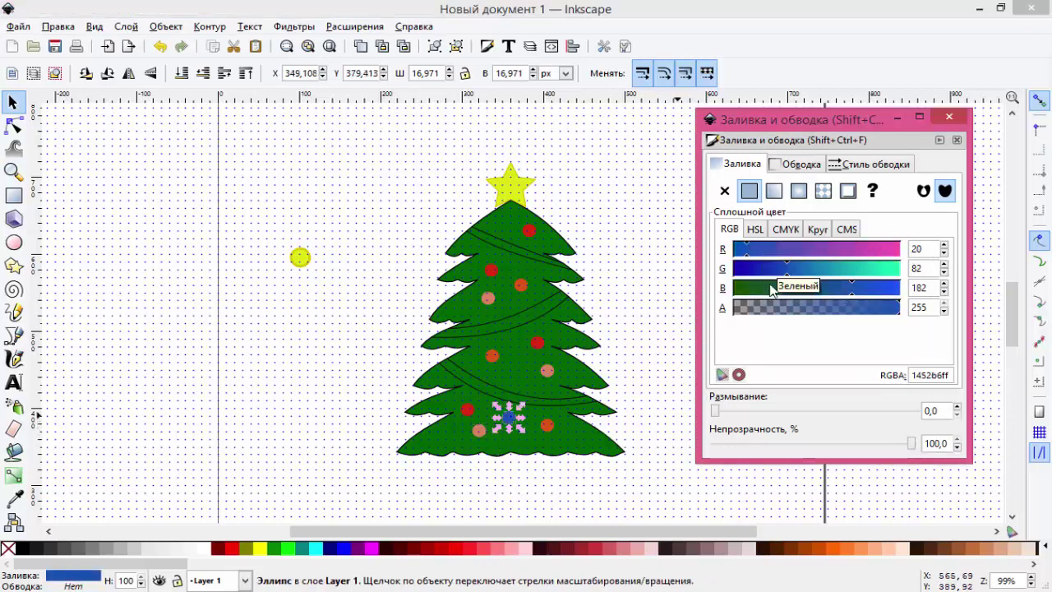
{"action": "left_click_drag", "start_coordinate": [509, 418], "coordinate": [513, 304]}
Step: Duplicate the blue ball, recolour the copy crimson, and place it low on the tree
{"action": "key", "text": "ctrl+d"}
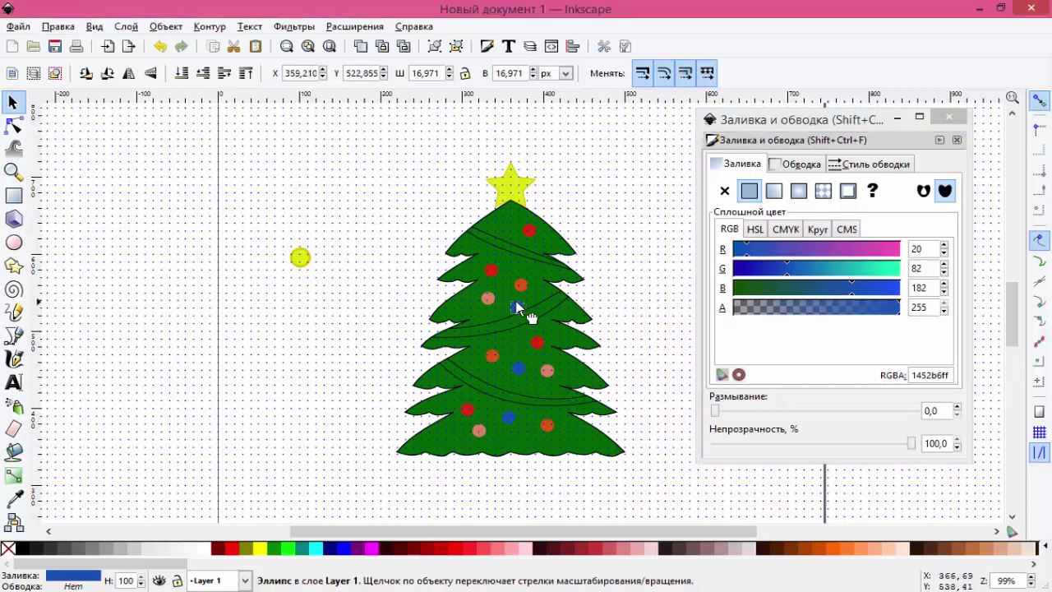
{"action": "left_click_drag", "start_coordinate": [518, 369], "coordinate": [519, 348]}
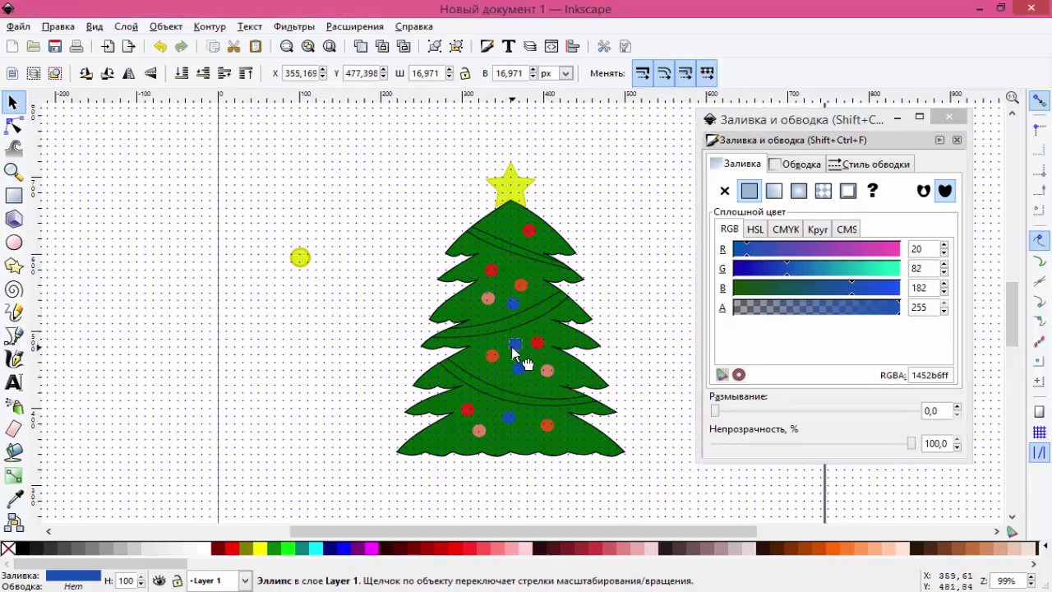
{"action": "left_click", "coordinate": [520, 348]}
{"action": "left_click", "coordinate": [862, 249]}
{"action": "left_click", "coordinate": [786, 287]}
{"action": "left_click", "coordinate": [880, 249]}
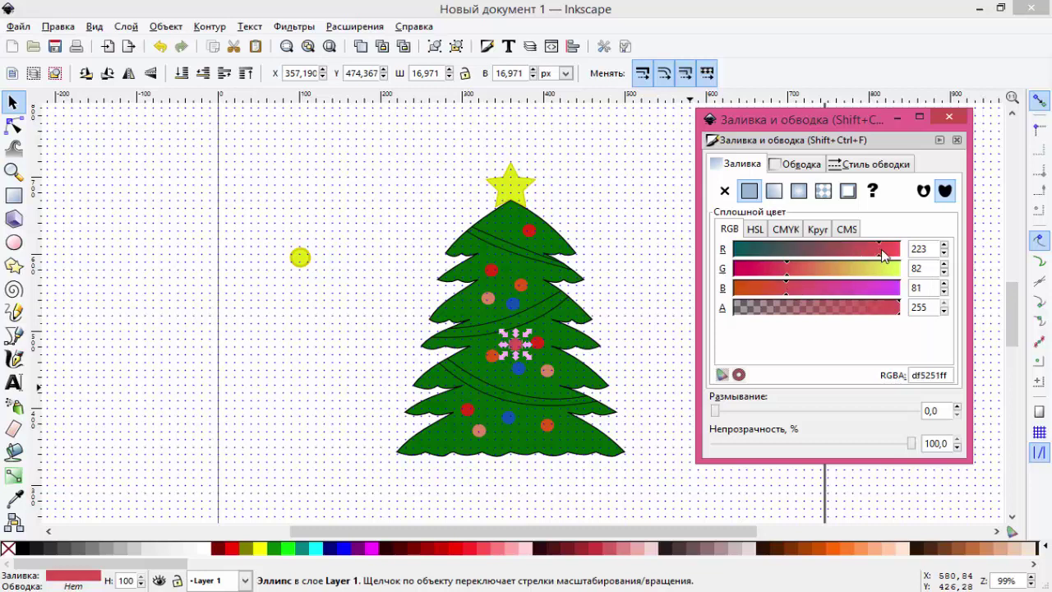
{"action": "left_click", "coordinate": [758, 268]}
{"action": "left_click_drag", "start_coordinate": [514, 340], "coordinate": [526, 440]}
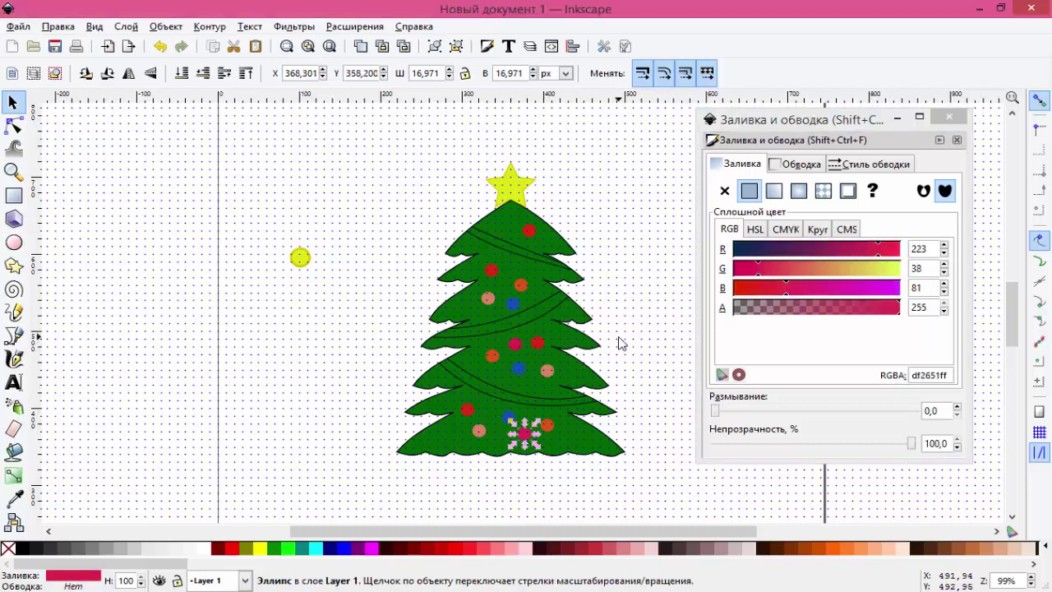
Step: Nudge the crimson balls into their final spots and select the yellow ball beside the tree
{"action": "left_click", "coordinate": [949, 116]}
{"action": "left_click", "coordinate": [682, 300]}
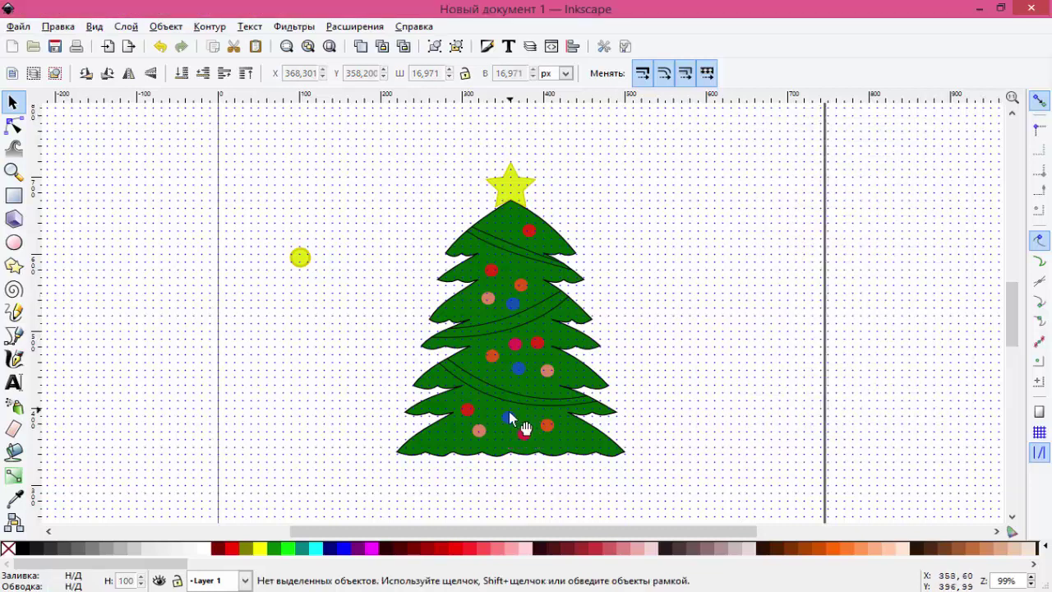
{"action": "left_click_drag", "start_coordinate": [524, 431], "coordinate": [503, 417]}
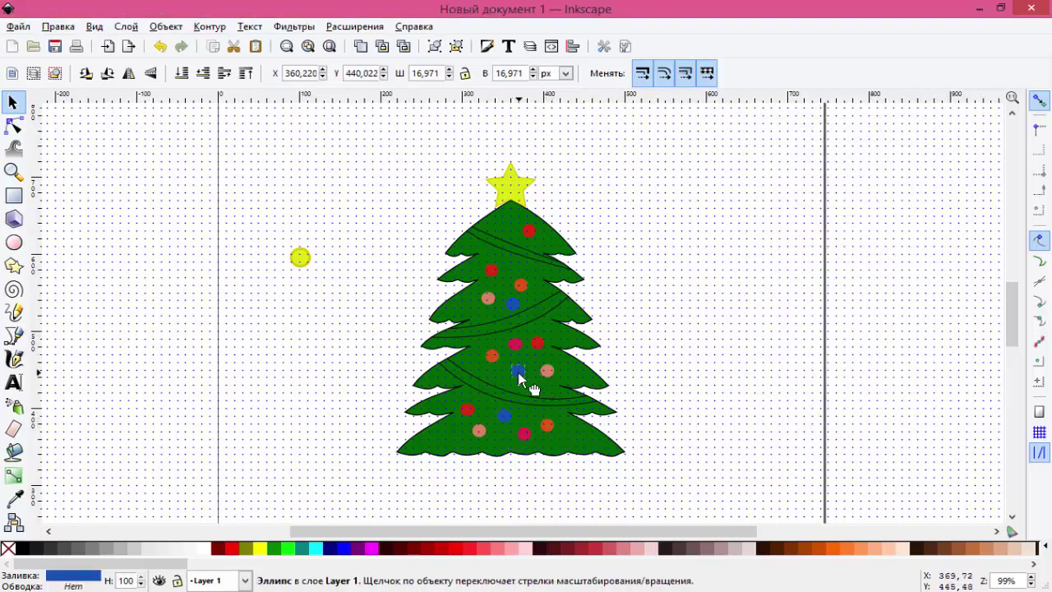
{"action": "left_click", "coordinate": [515, 346]}
{"action": "left_click_drag", "start_coordinate": [520, 349], "coordinate": [526, 356]}
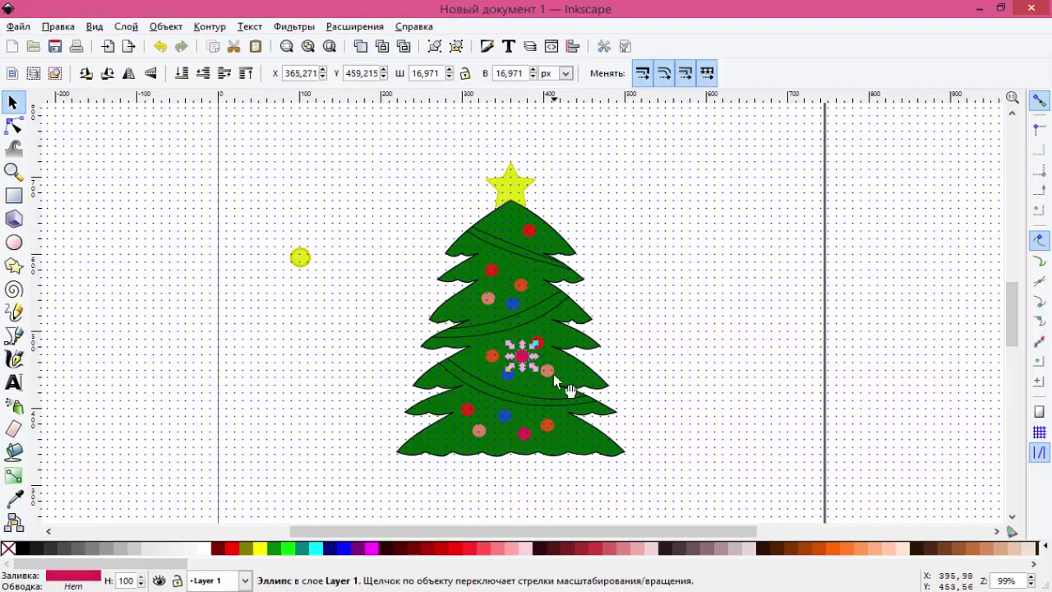
{"action": "left_click", "coordinate": [642, 306]}
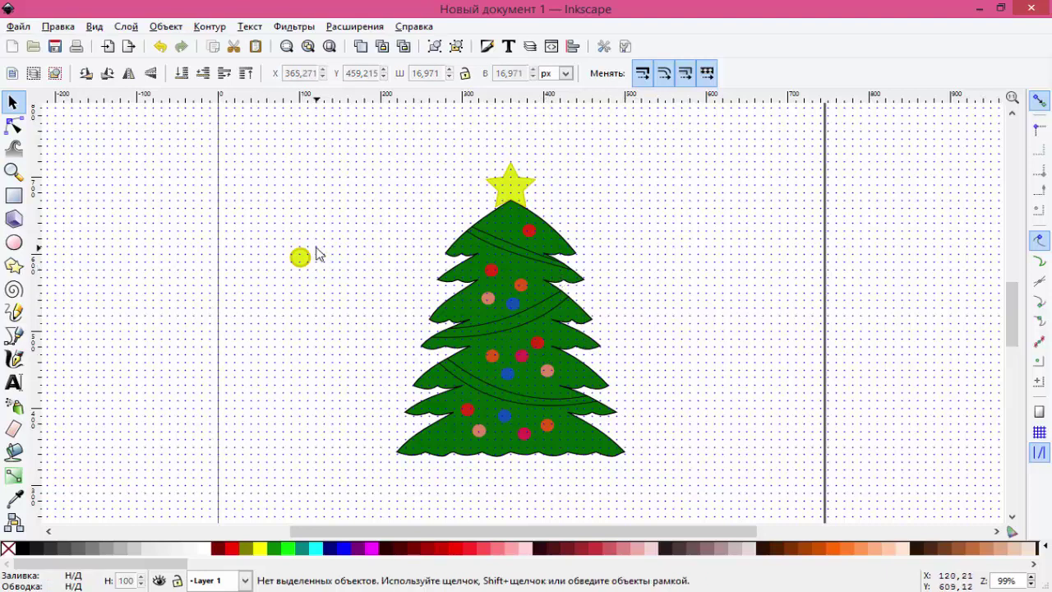
{"action": "mouse_move", "coordinate": [301, 258]}
{"action": "left_mouse_down"}
{"action": "mouse_move", "coordinate": [456, 268]}
{"action": "mouse_move", "coordinate": [419, 396]}
{"action": "left_mouse_up"}
Step: Duplicate the yellow ball as bulbs on the base and right-hand branch tips
{"action": "key", "text": "ctrl+d"}
{"action": "key", "text": "ctrl+d"}
{"action": "key", "text": "ctrl+d"}
{"action": "key", "text": "ctrl+d"}
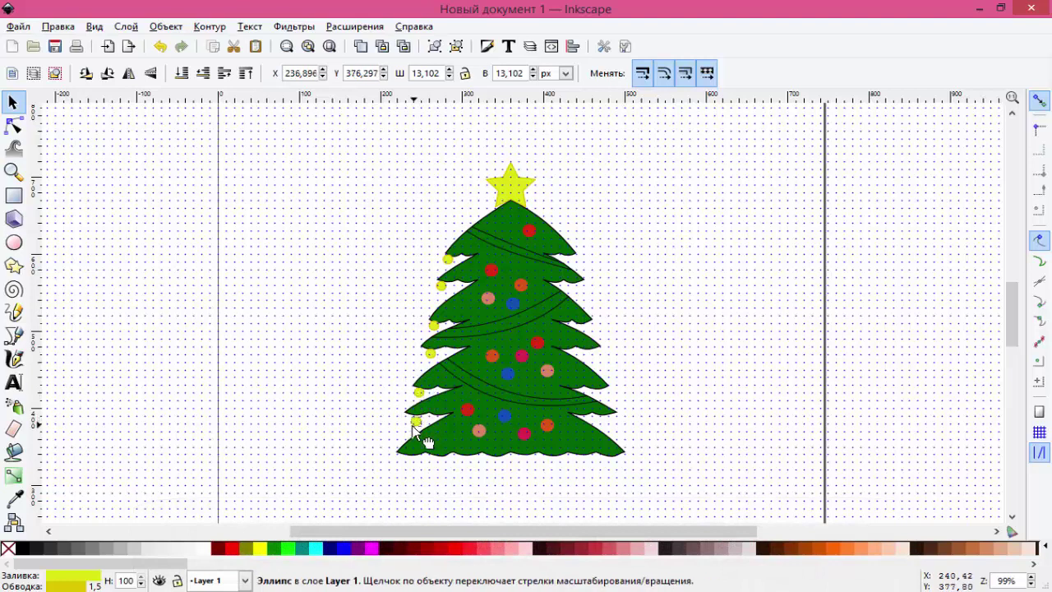
{"action": "mouse_move", "coordinate": [414, 424]}
{"action": "left_mouse_down"}
{"action": "mouse_move", "coordinate": [410, 462]}
{"action": "mouse_move", "coordinate": [624, 473]}
{"action": "mouse_move", "coordinate": [469, 466]}
{"action": "mouse_move", "coordinate": [609, 426]}
{"action": "mouse_move", "coordinate": [574, 257]}
{"action": "left_mouse_up"}
{"action": "key", "text": "ctrl+d"}
{"action": "key", "text": "ctrl+d"}
{"action": "key", "text": "ctrl+d"}
{"action": "key", "text": "ctrl+d"}
{"action": "key", "text": "ctrl+d"}
{"action": "key", "text": "ctrl+d"}
{"action": "key", "text": "ctrl+d"}
{"action": "key", "text": "ctrl+d"}
{"action": "key", "text": "ctrl+d"}
{"action": "key", "text": "ctrl+d"}
{"action": "key", "text": "ctrl+d"}
{"action": "key", "text": "ctrl+d"}
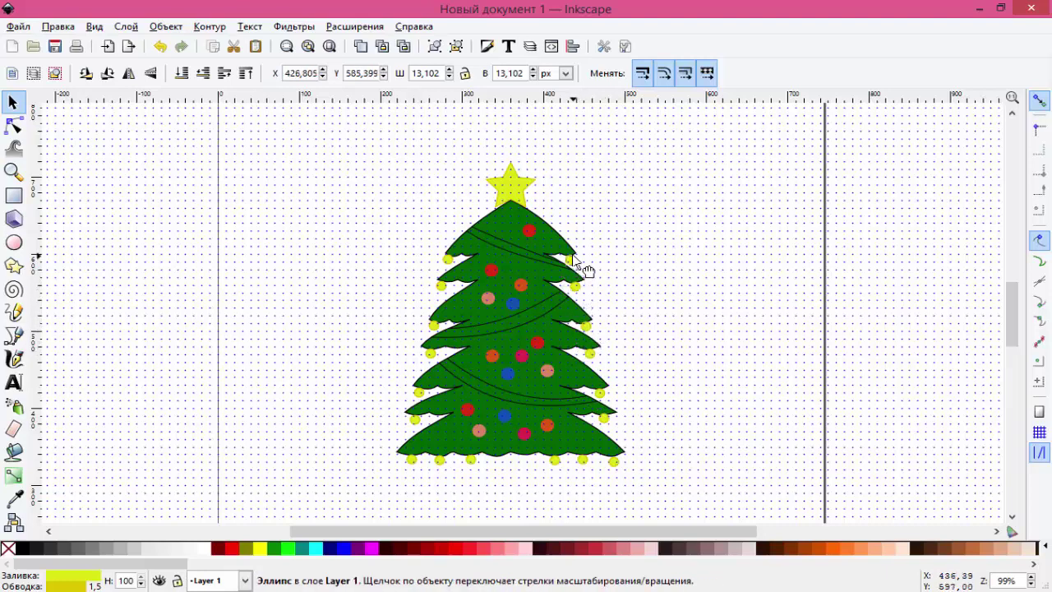
{"action": "left_click", "coordinate": [645, 300]}
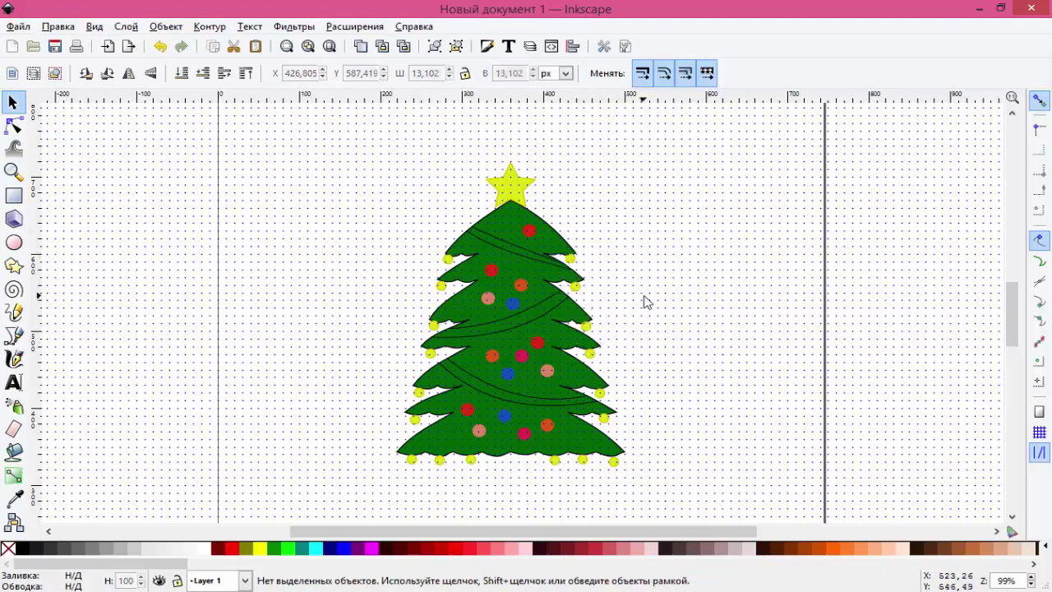
Step: Draw a rectangle beside the tree and fill it brown for the trunk
{"action": "left_click", "coordinate": [12, 200]}
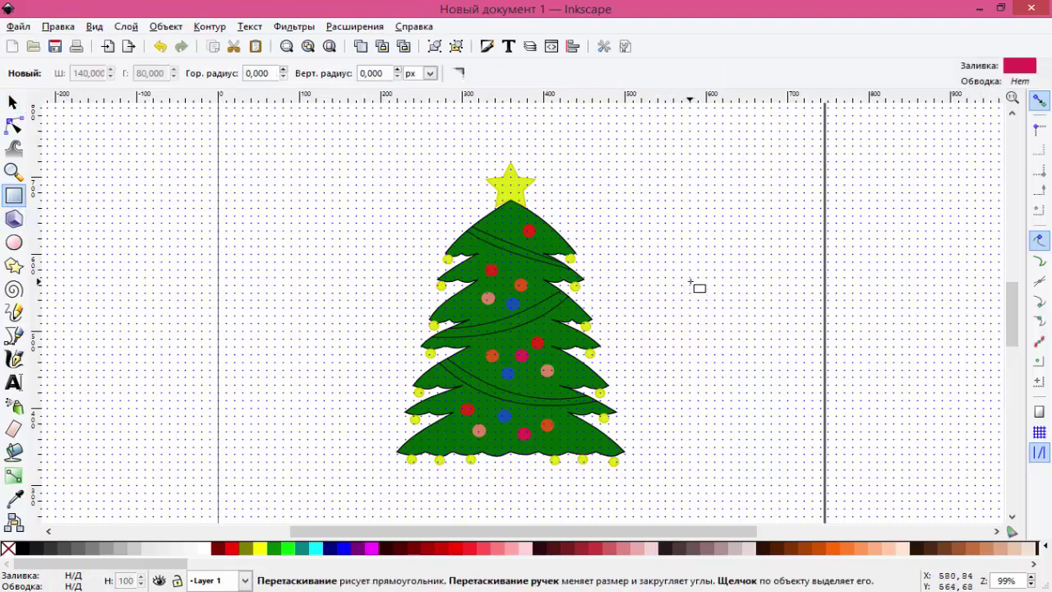
{"action": "mouse_move", "coordinate": [697, 208]}
{"action": "left_mouse_down"}
{"action": "mouse_move", "coordinate": [729, 251]}
{"action": "mouse_move", "coordinate": [724, 269]}
{"action": "mouse_move", "coordinate": [516, 475]}
{"action": "mouse_move", "coordinate": [534, 459]}
{"action": "left_mouse_up"}
{"action": "key", "text": "s"}
{"action": "left_click", "coordinate": [804, 556]}
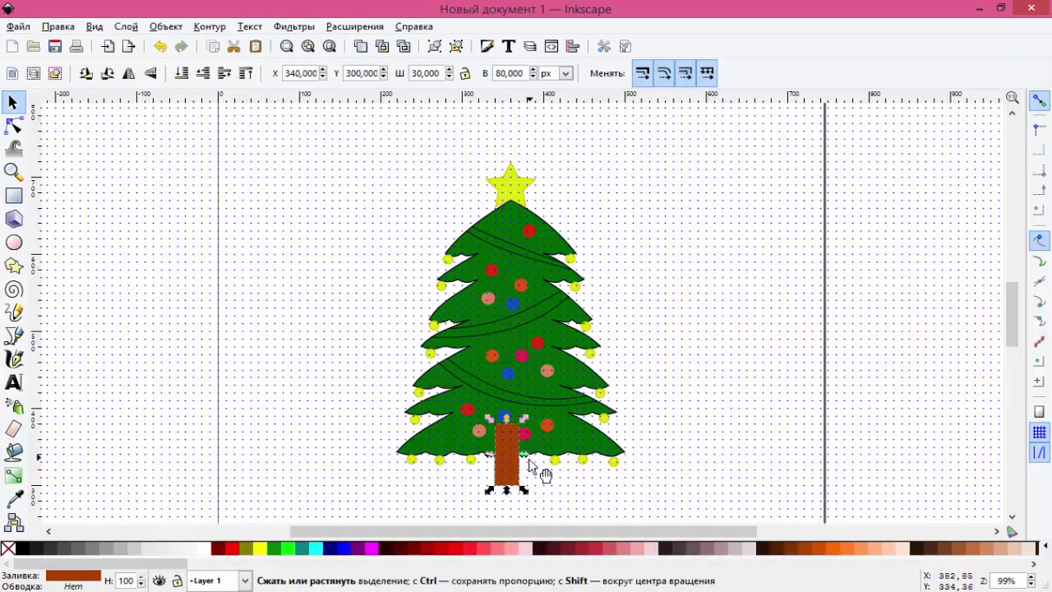
Step: Lower the brown trunk in stacking order so it sits behind the lowest branches
{"action": "left_click", "coordinate": [530, 460]}
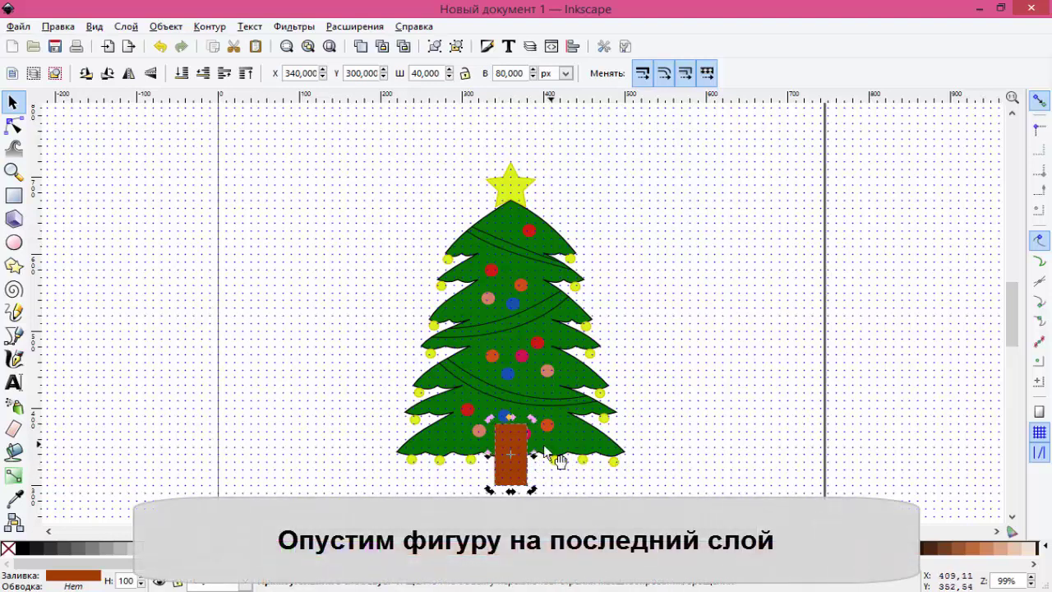
{"action": "left_click", "coordinate": [166, 27]}
{"action": "left_click", "coordinate": [210, 237]}
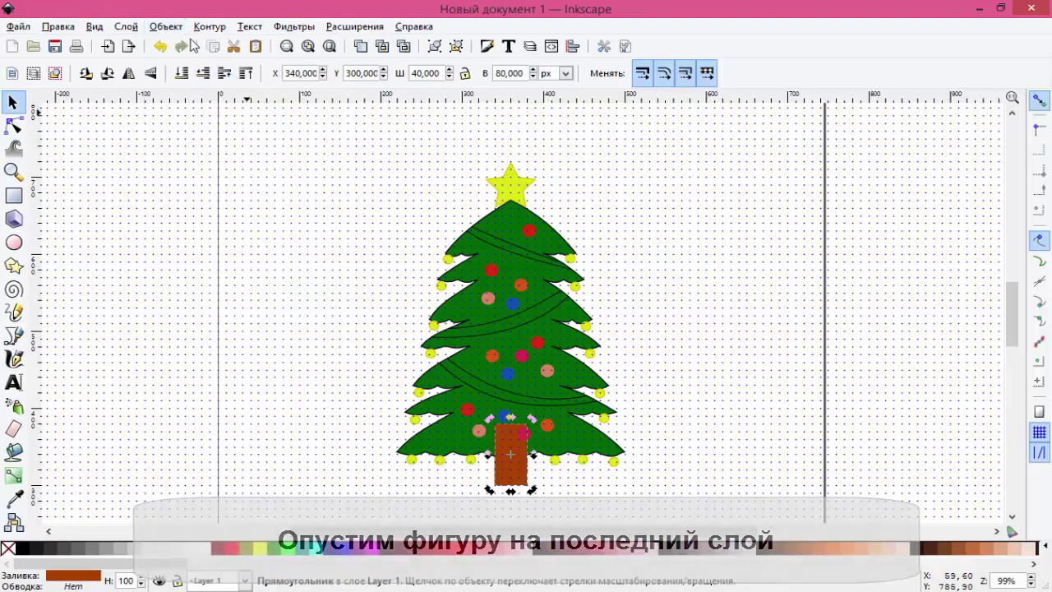
{"action": "key", "text": "Page_Down"}
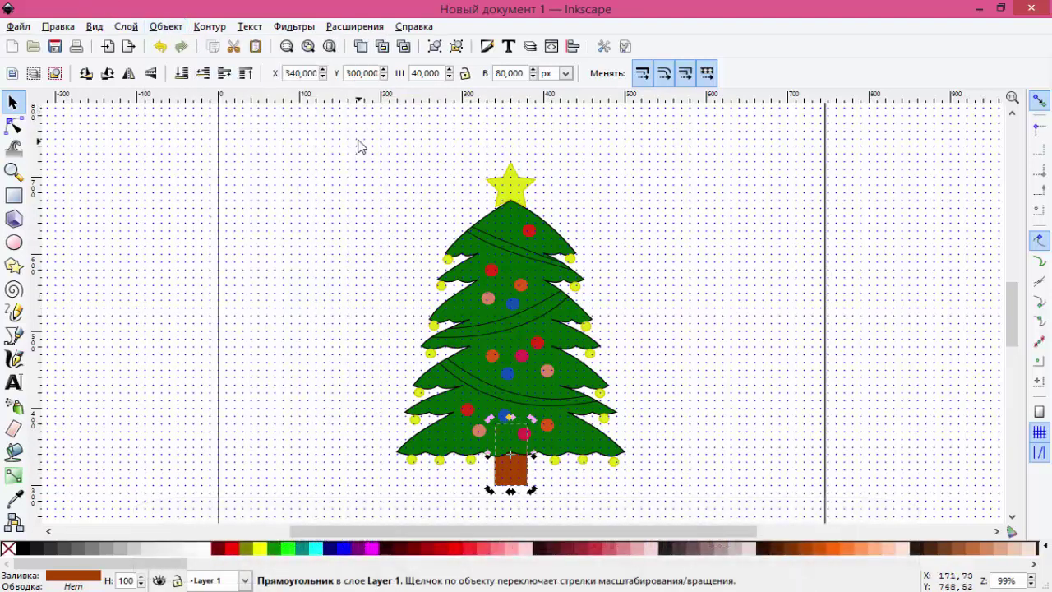
{"action": "left_click", "coordinate": [402, 154]}
{"action": "scroll", "coordinate": [701, 315], "scroll_direction": "down", "scroll_amount": 1}
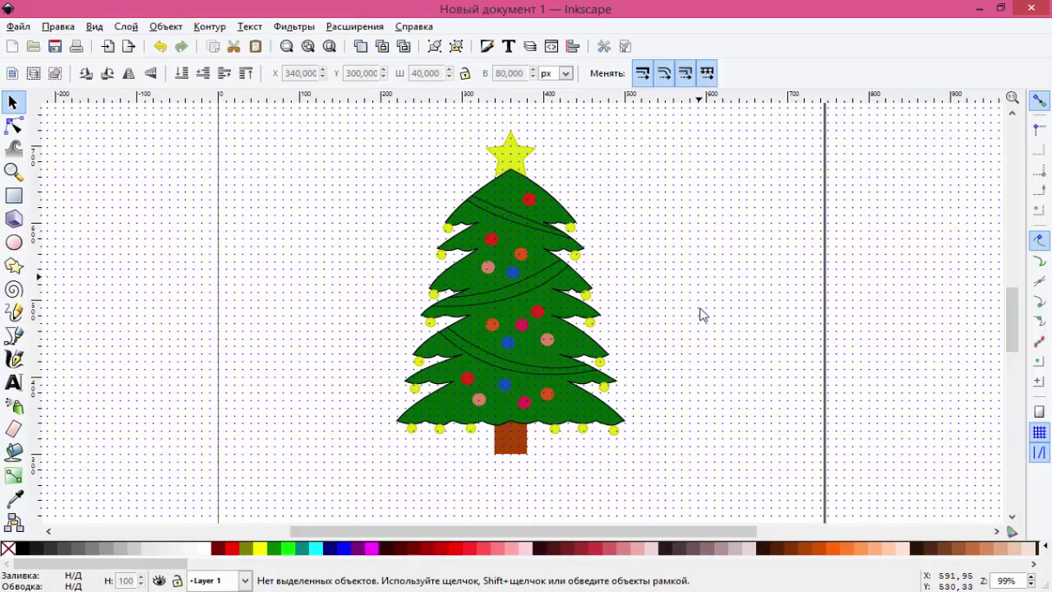
Step: Draw a rectangle of about 140 × 60 px below the trunk
{"action": "left_click", "coordinate": [6, 199]}
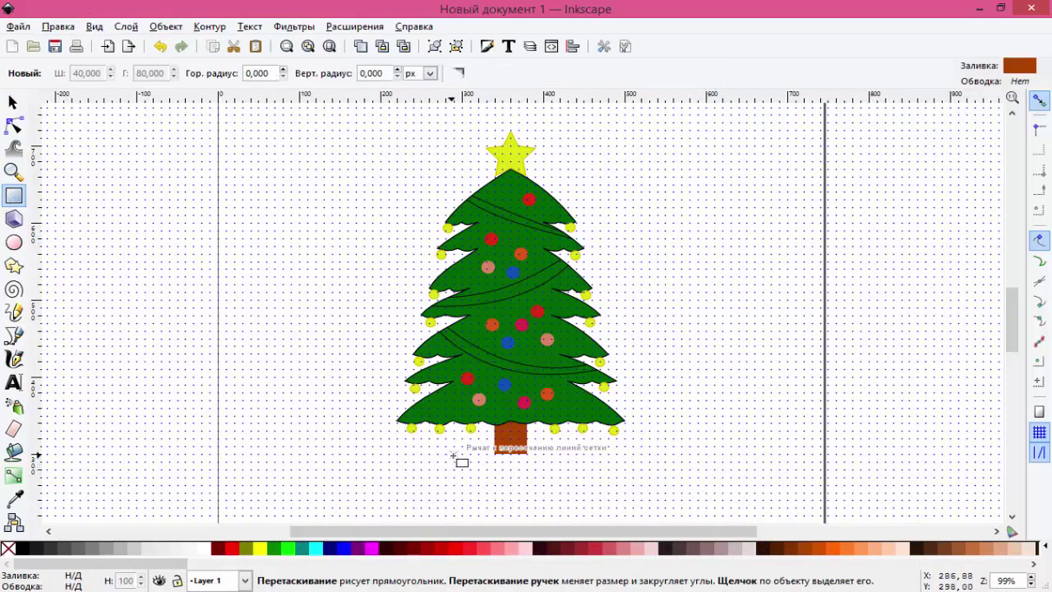
{"action": "left_click_drag", "start_coordinate": [455, 455], "coordinate": [560, 476]}
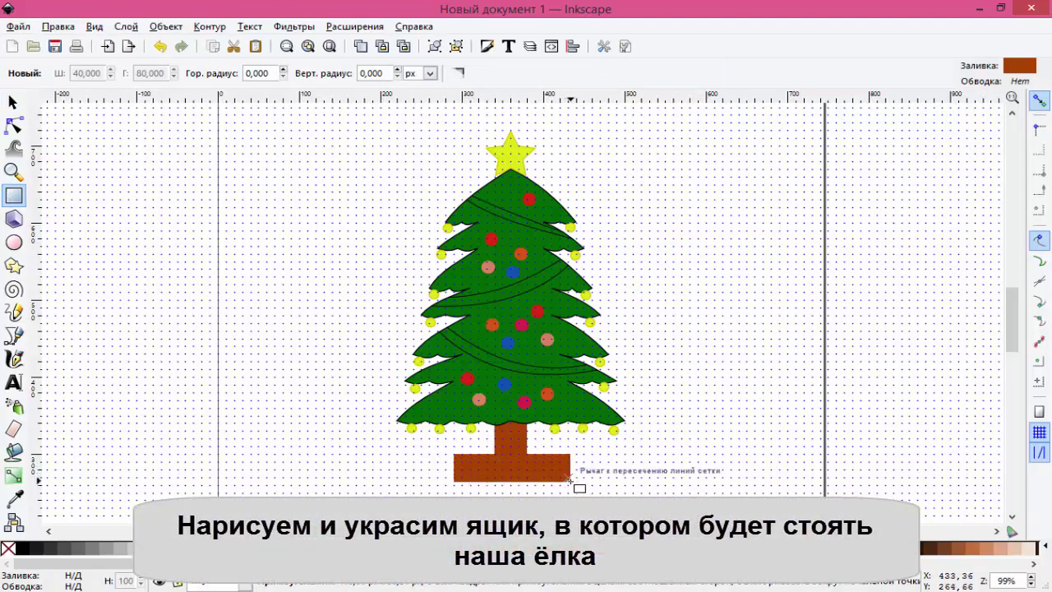
{"action": "left_click_drag", "start_coordinate": [561, 477], "coordinate": [568, 497]}
{"action": "left_click", "coordinate": [13, 101]}
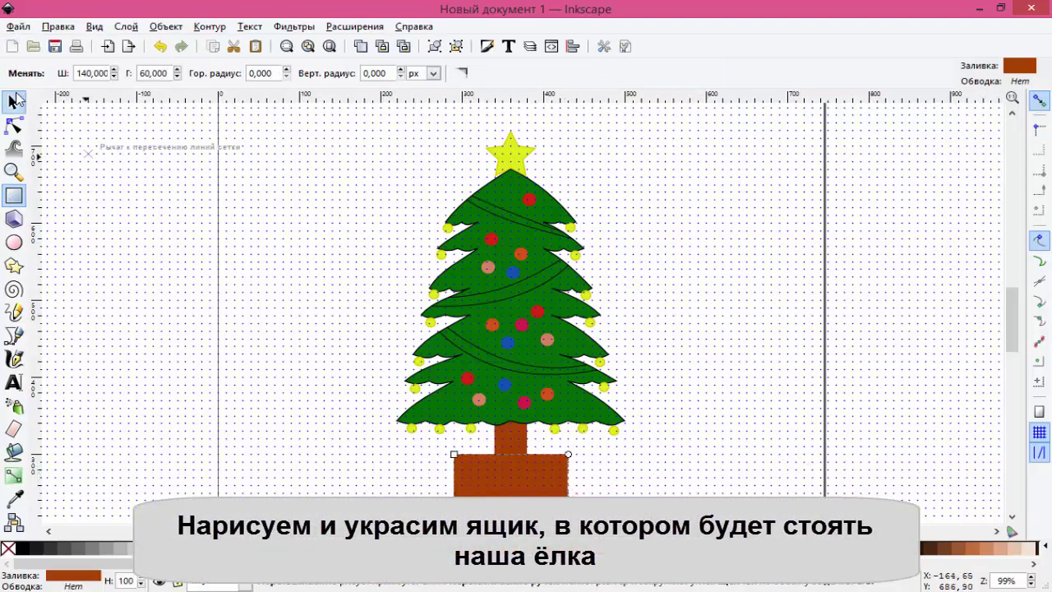
Step: Set the box's fill to green (RGB 50/158/39, 329e27ff)
{"action": "left_click", "coordinate": [166, 26]}
{"action": "left_click", "coordinate": [197, 39]}
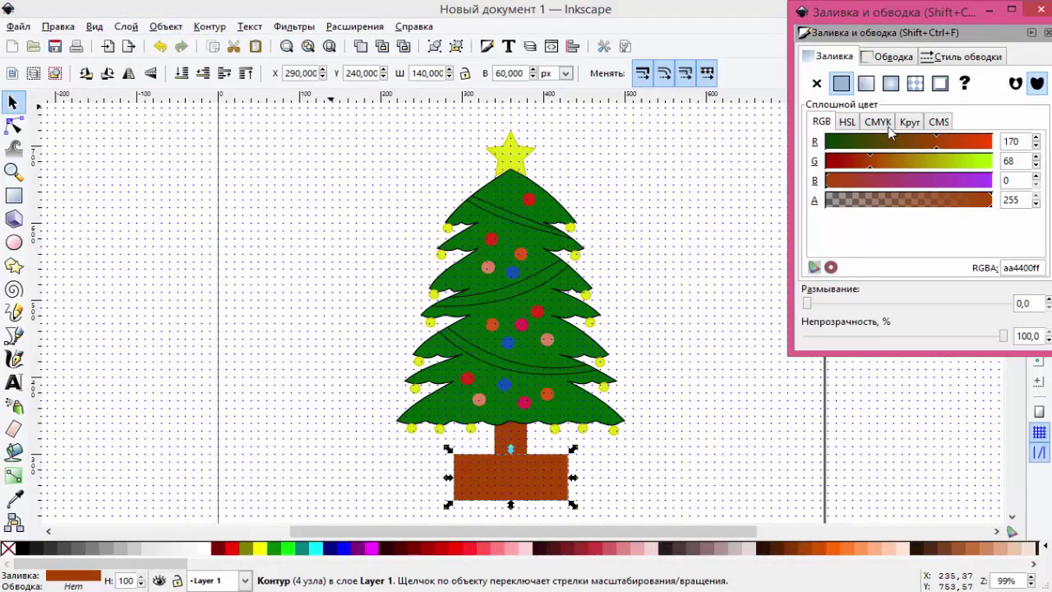
{"action": "left_click", "coordinate": [914, 179]}
{"action": "left_click", "coordinate": [858, 141]}
{"action": "left_click", "coordinate": [856, 161]}
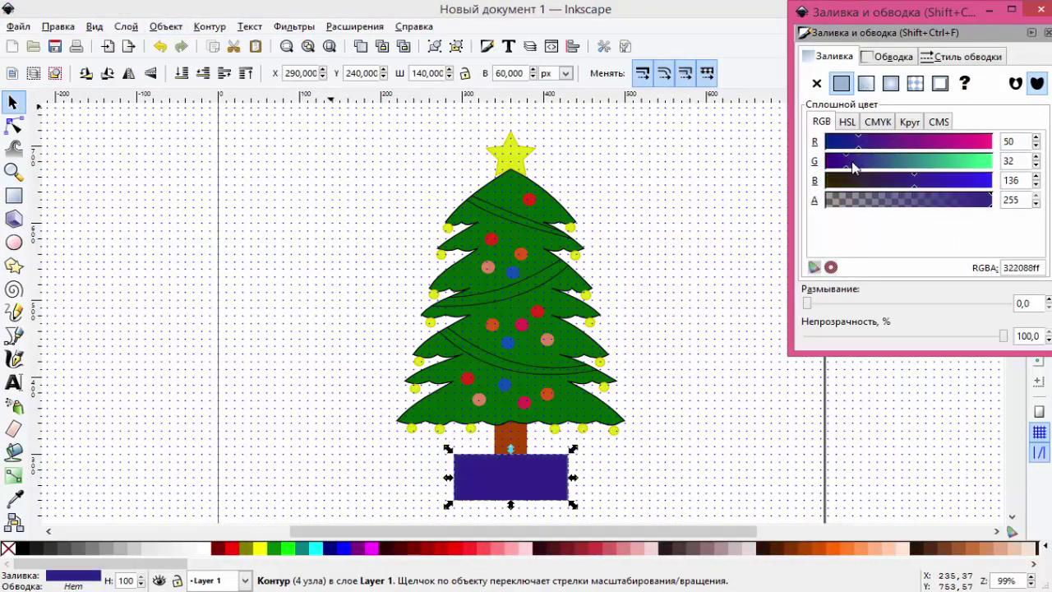
{"action": "left_click", "coordinate": [928, 162]}
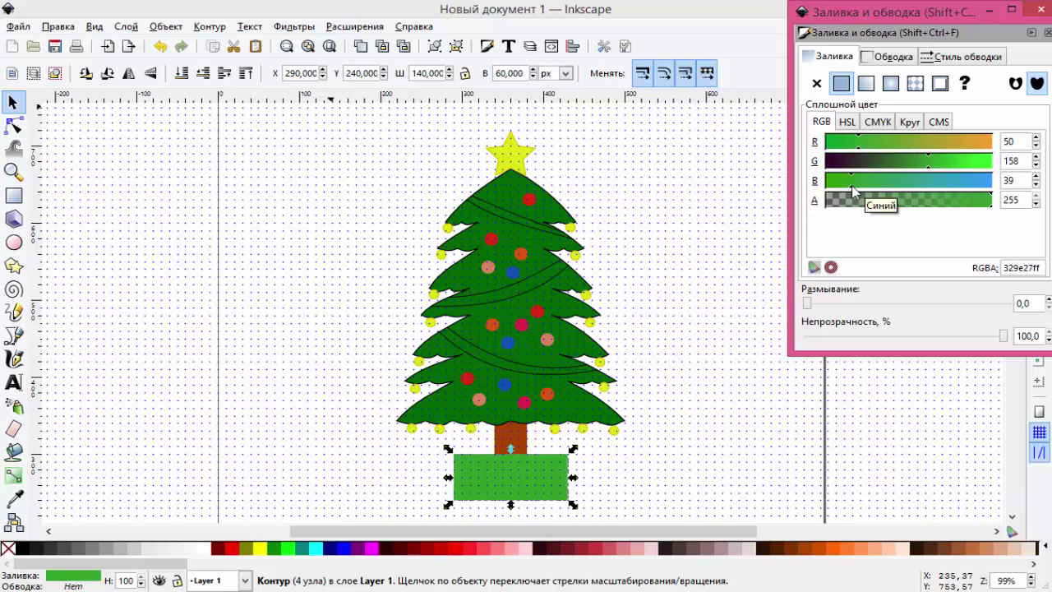
{"action": "left_click", "coordinate": [1040, 10]}
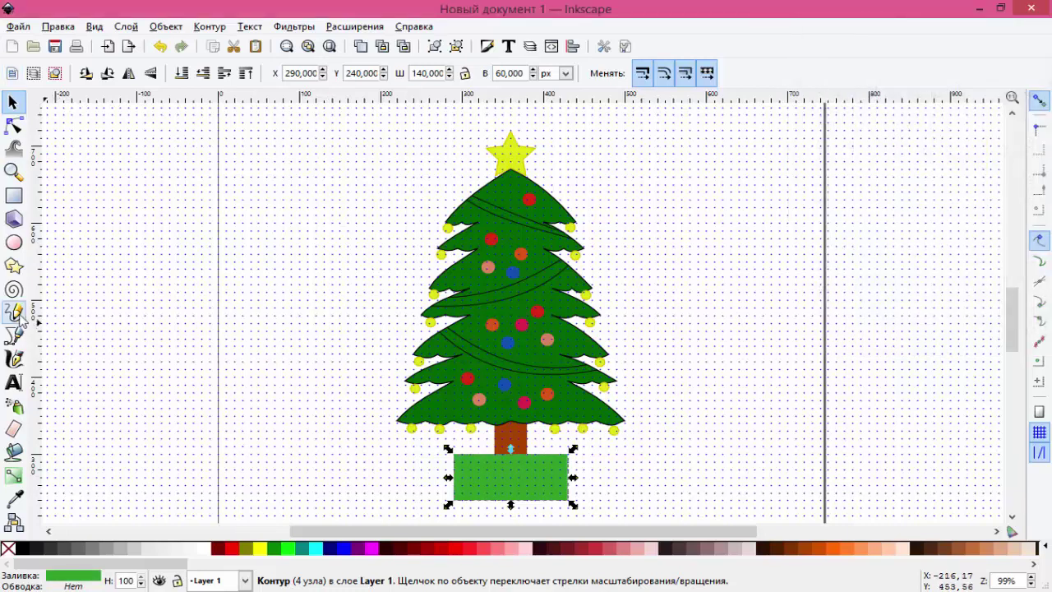
Step: Draw a four-point zigzag line across the green box
{"action": "left_click", "coordinate": [13, 335]}
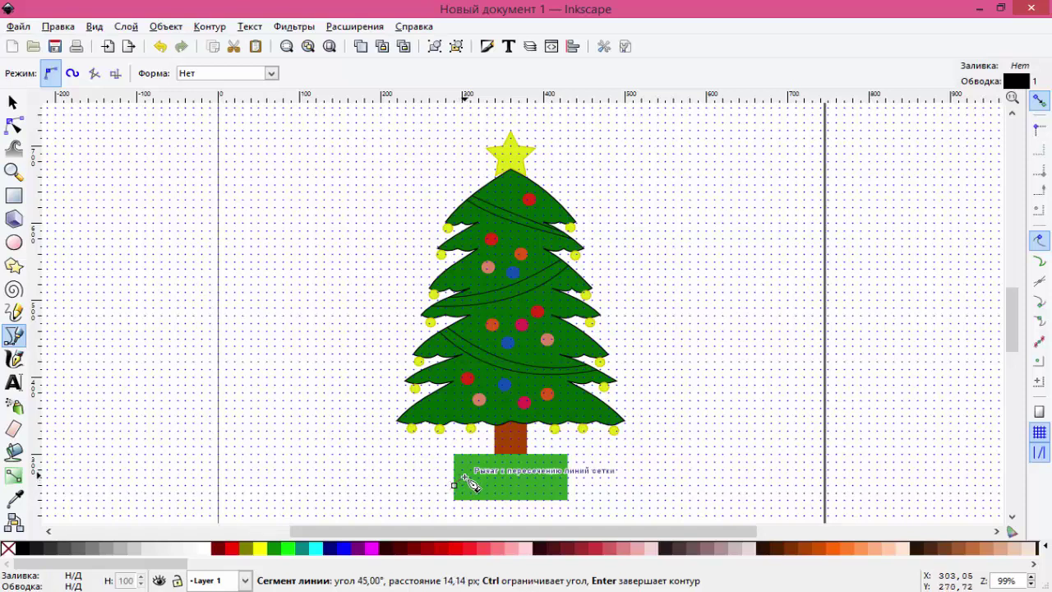
{"action": "left_click", "coordinate": [483, 487]}
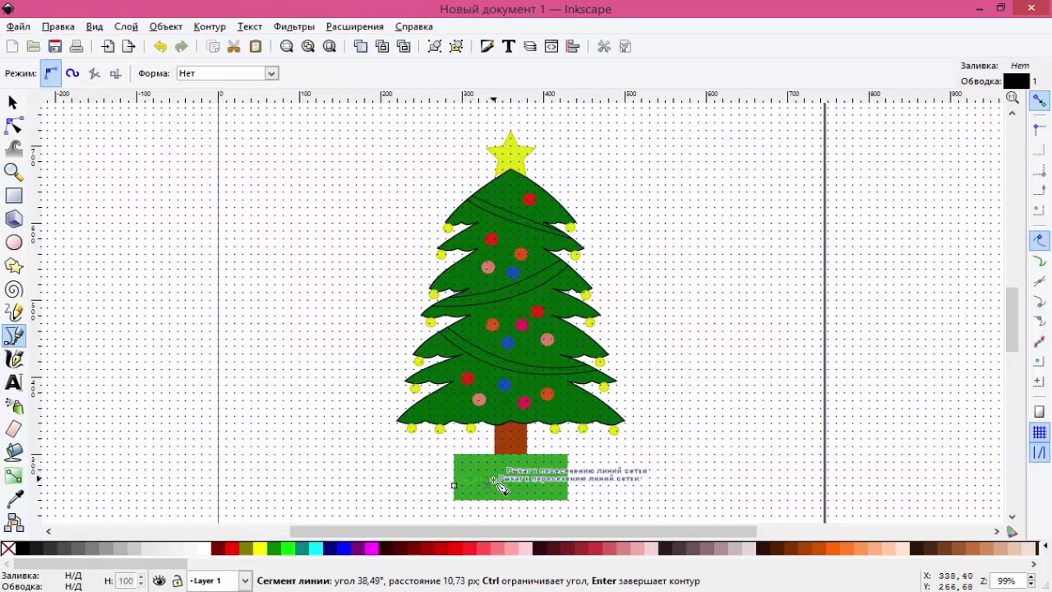
{"action": "left_click", "coordinate": [503, 485]}
{"action": "left_click", "coordinate": [524, 486]}
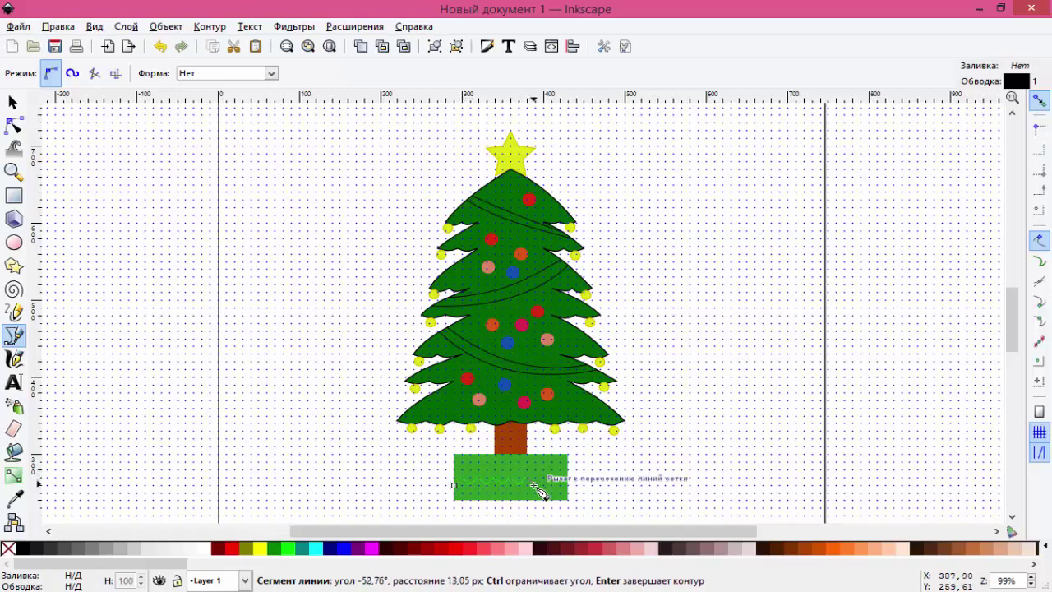
{"action": "left_click", "coordinate": [549, 483]}
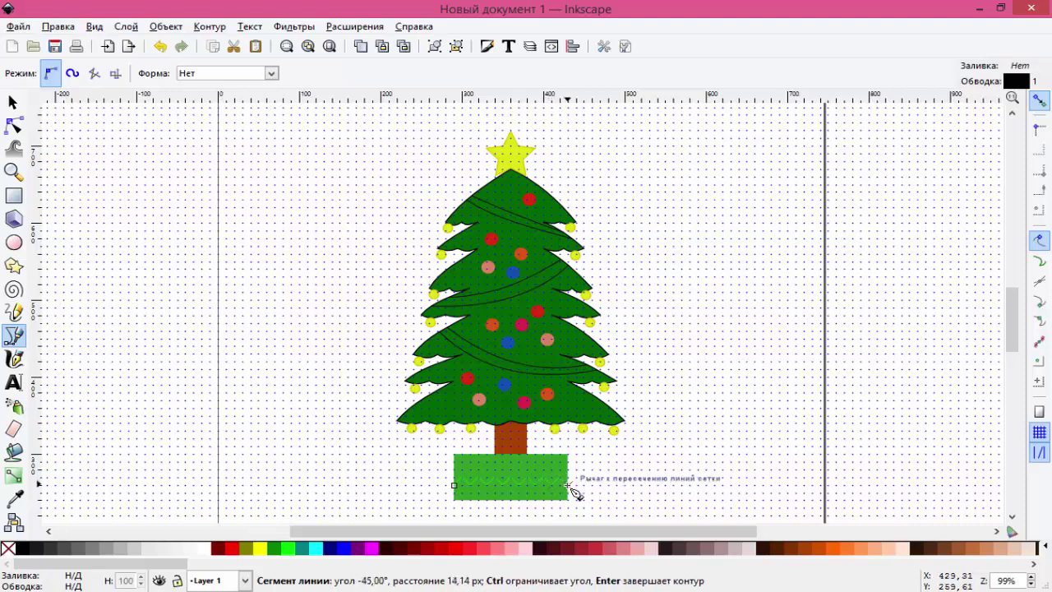
{"action": "key", "text": "Return"}
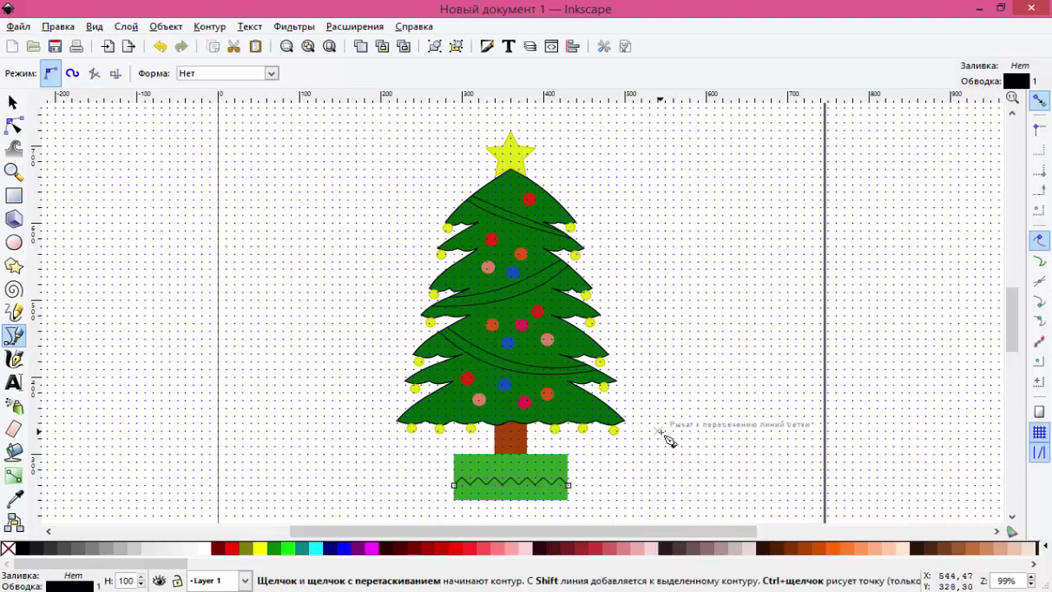
Step: Move the zigzag up about 10 px and shrink the green box to 50 px tall
{"action": "key", "text": "s"}
{"action": "left_click_drag", "start_coordinate": [516, 478], "coordinate": [511, 498]}
{"action": "left_click", "coordinate": [519, 493]}
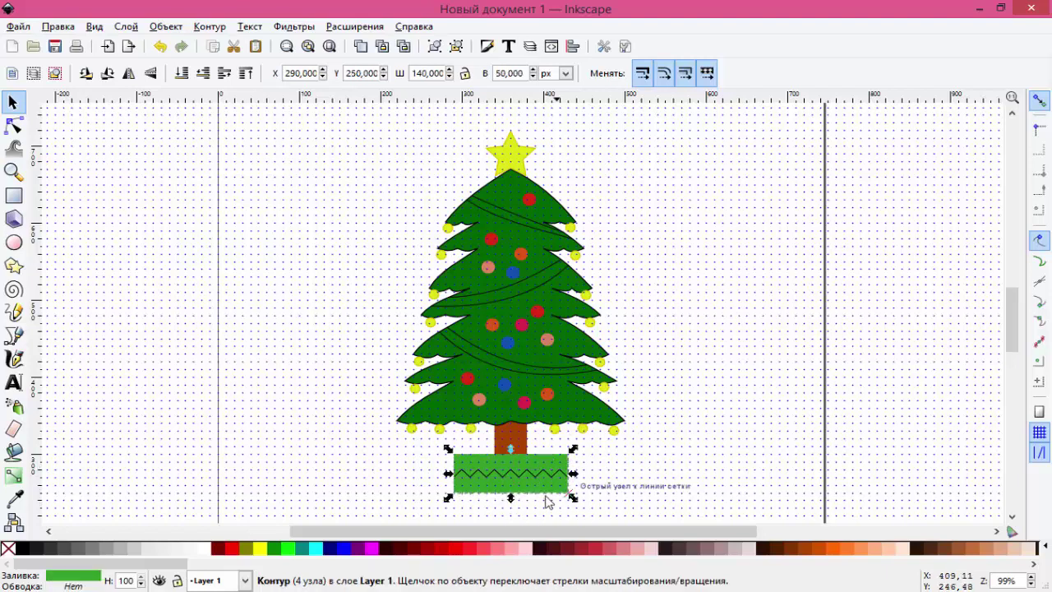
{"action": "left_click", "coordinate": [727, 464]}
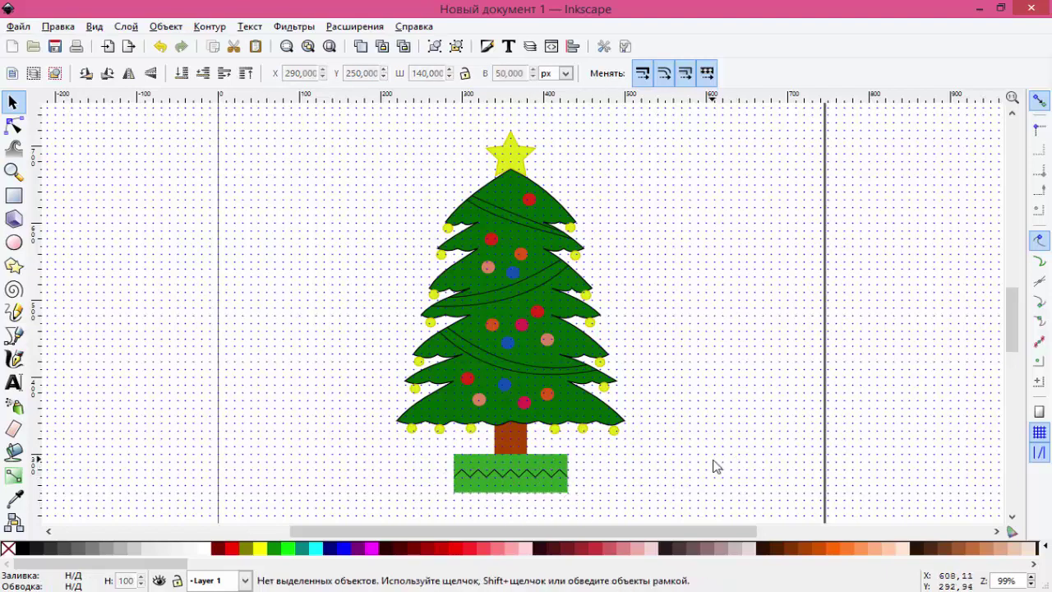
Step: Draw a straight line across the box just above the zigzag
{"action": "left_click", "coordinate": [14, 335]}
{"action": "left_click", "coordinate": [453, 476]}
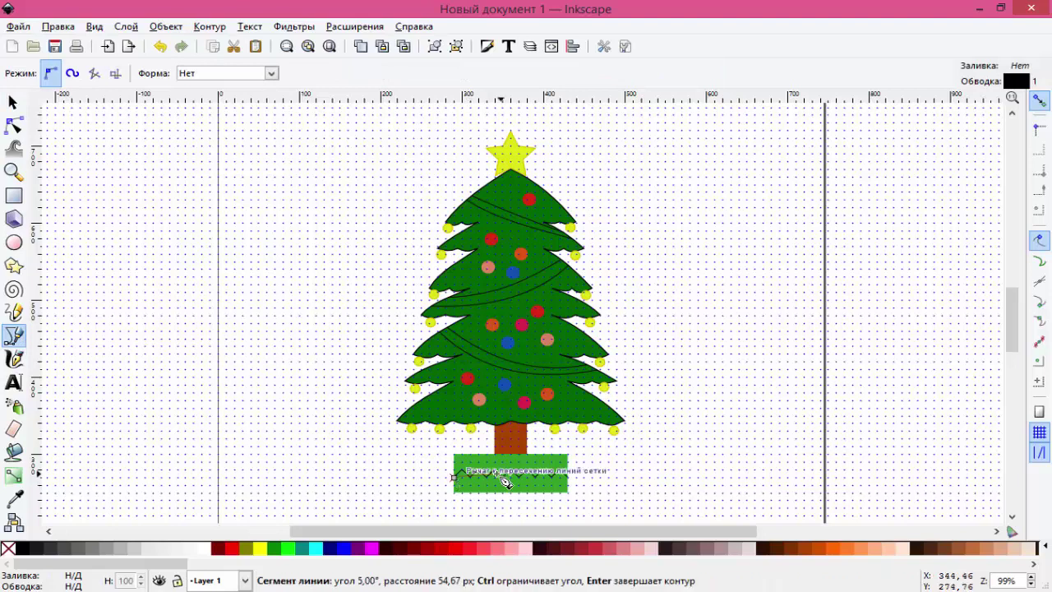
{"action": "key", "text": "Escape"}
{"action": "left_click", "coordinate": [454, 470]}
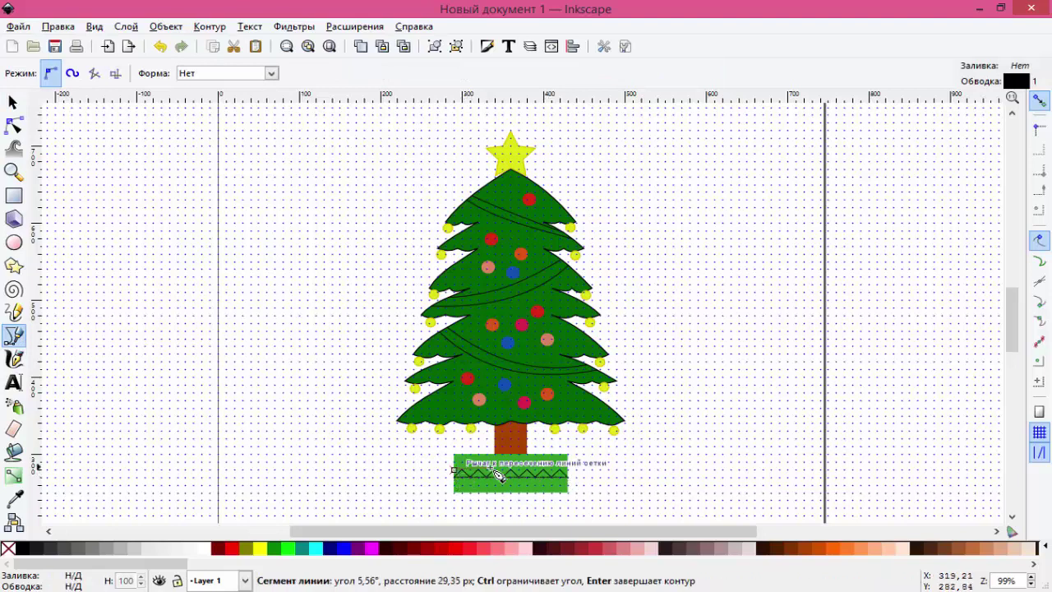
{"action": "double_click", "coordinate": [568, 470]}
{"action": "left_click", "coordinate": [12, 102]}
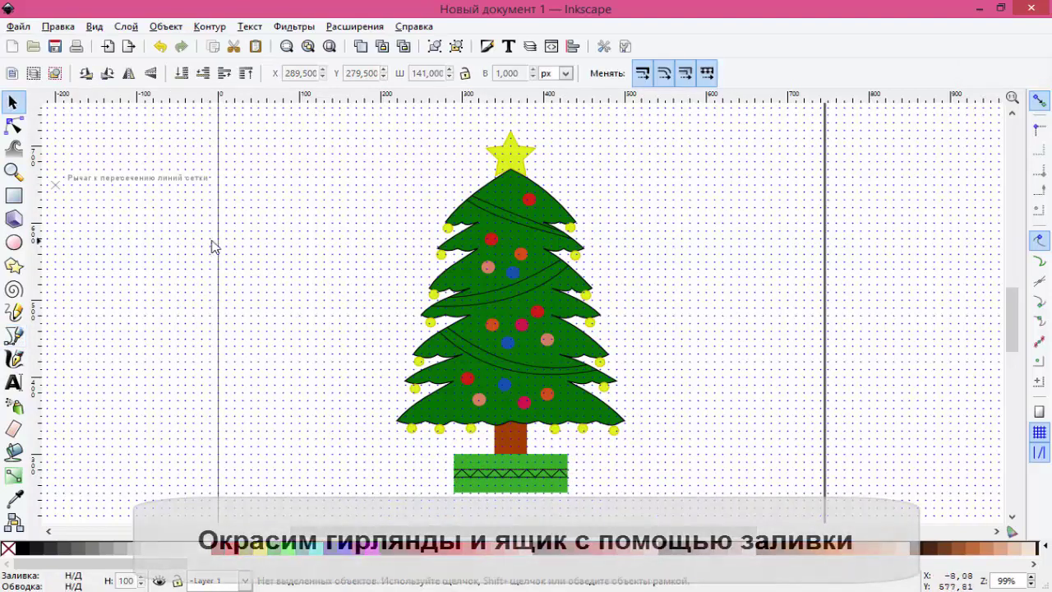
Step: Paint-bucket the tree's three garland bands dark navy blue
{"action": "left_click", "coordinate": [14, 451]}
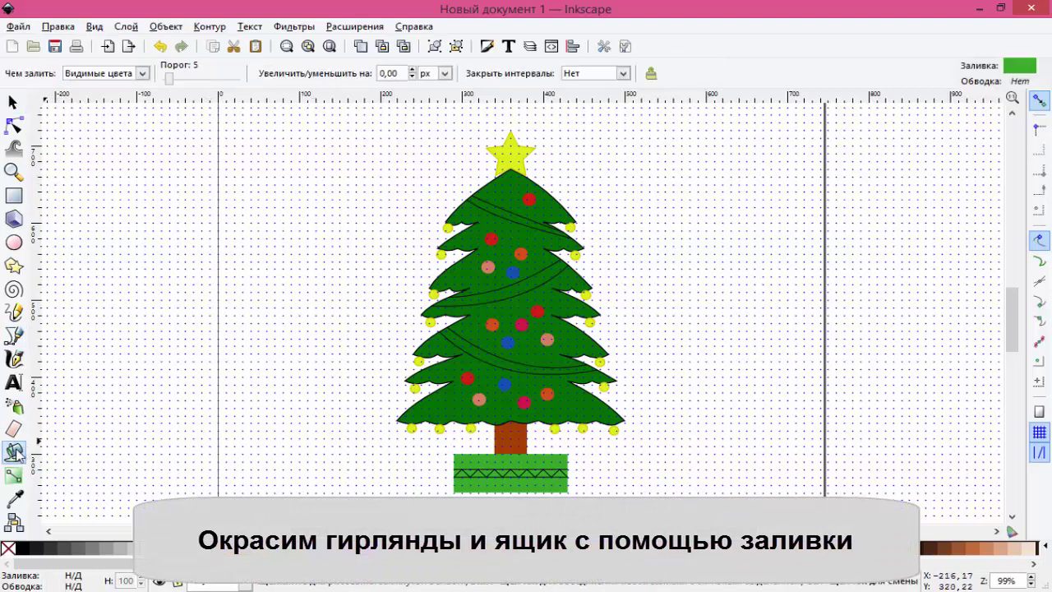
{"action": "left_click", "coordinate": [480, 339]}
{"action": "left_click", "coordinate": [329, 548]}
{"action": "left_click", "coordinate": [497, 353]}
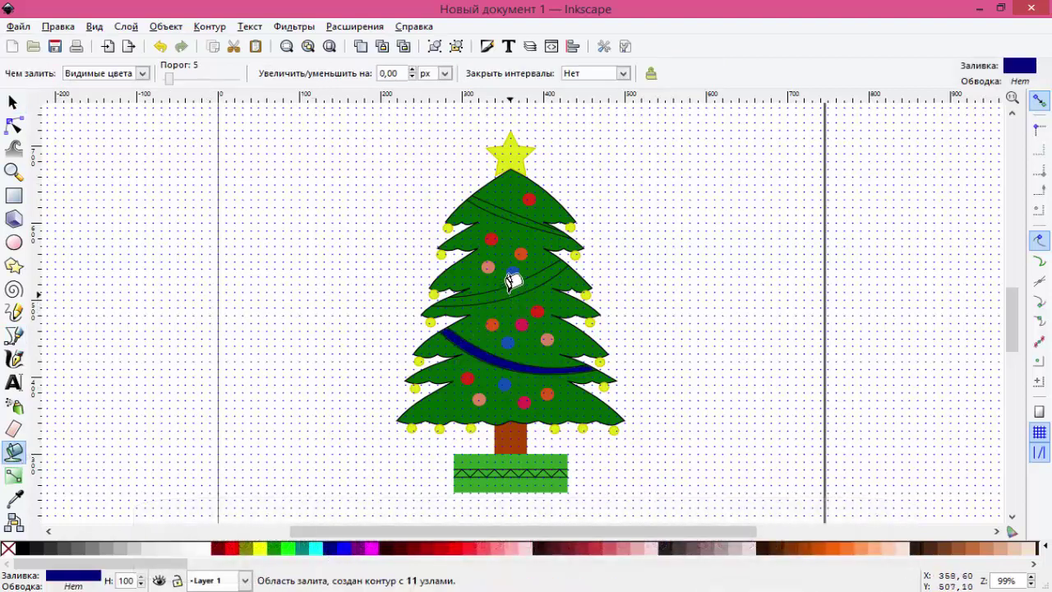
{"action": "left_click", "coordinate": [512, 280]}
{"action": "left_click", "coordinate": [519, 206]}
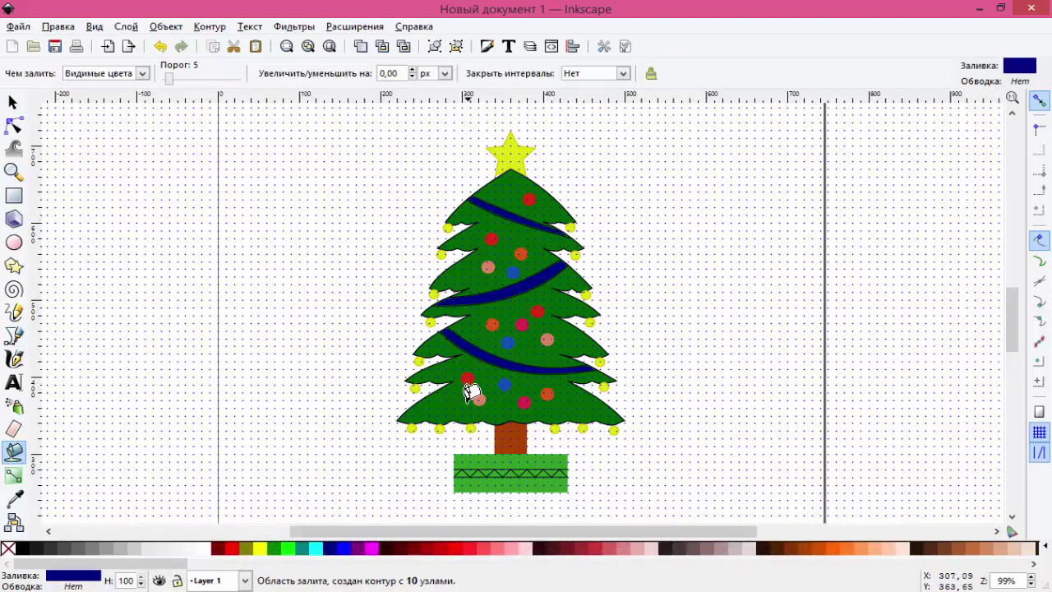
Step: Fill the zigzag band's triangles in the box with navy
{"action": "left_click", "coordinate": [466, 470]}
{"action": "left_click", "coordinate": [485, 470]}
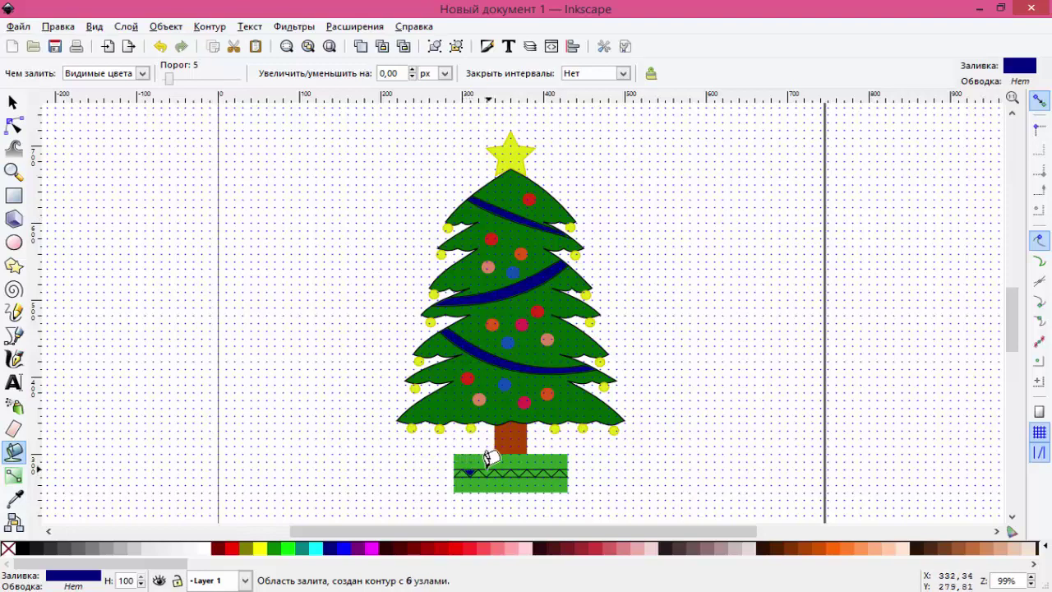
{"action": "left_click", "coordinate": [519, 470]}
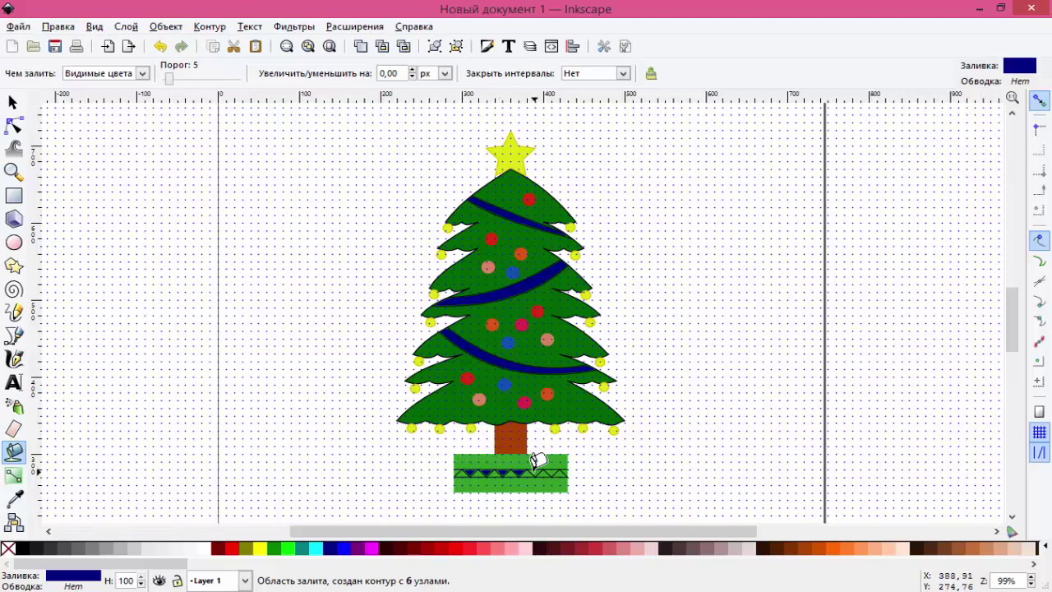
{"action": "left_click", "coordinate": [555, 470]}
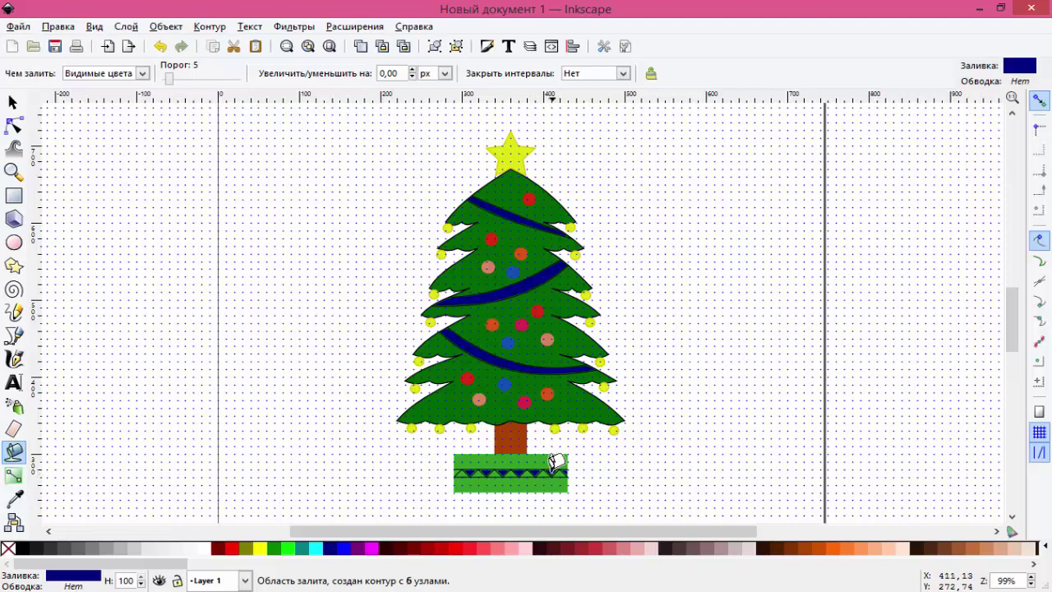
{"action": "left_click", "coordinate": [462, 470]}
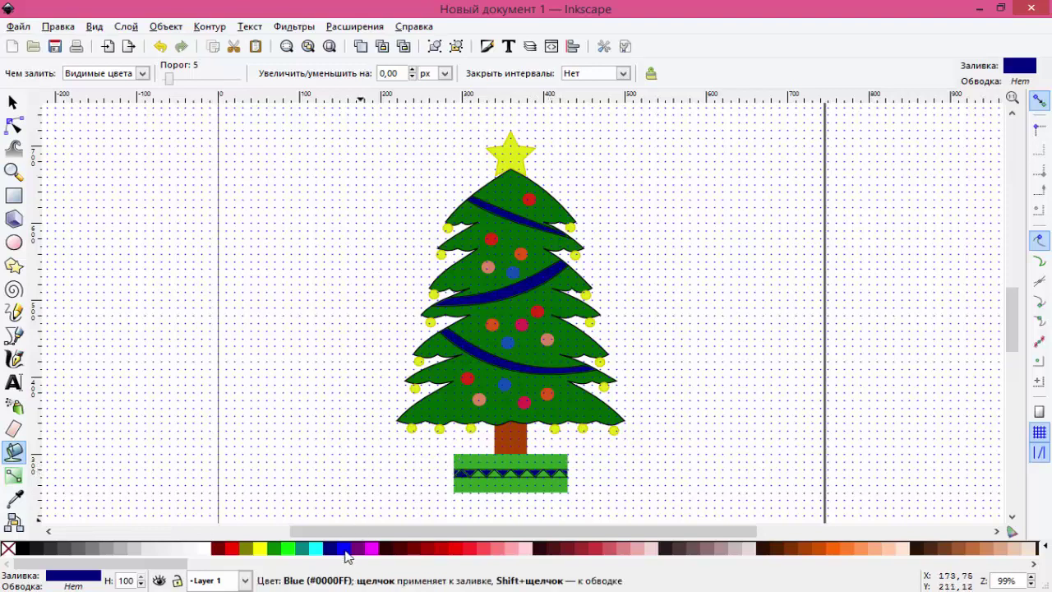
Step: Fill the alternating zigzag triangles with bright blue #0000FF
{"action": "left_click", "coordinate": [343, 548]}
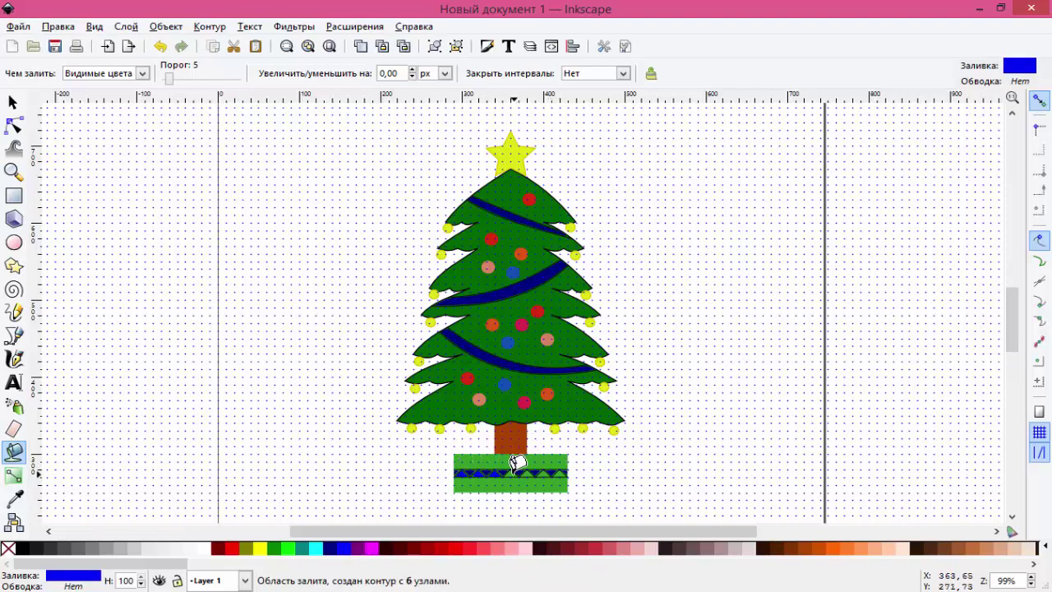
{"action": "left_click", "coordinate": [519, 470]}
{"action": "left_click", "coordinate": [536, 470]}
{"action": "left_click", "coordinate": [556, 473]}
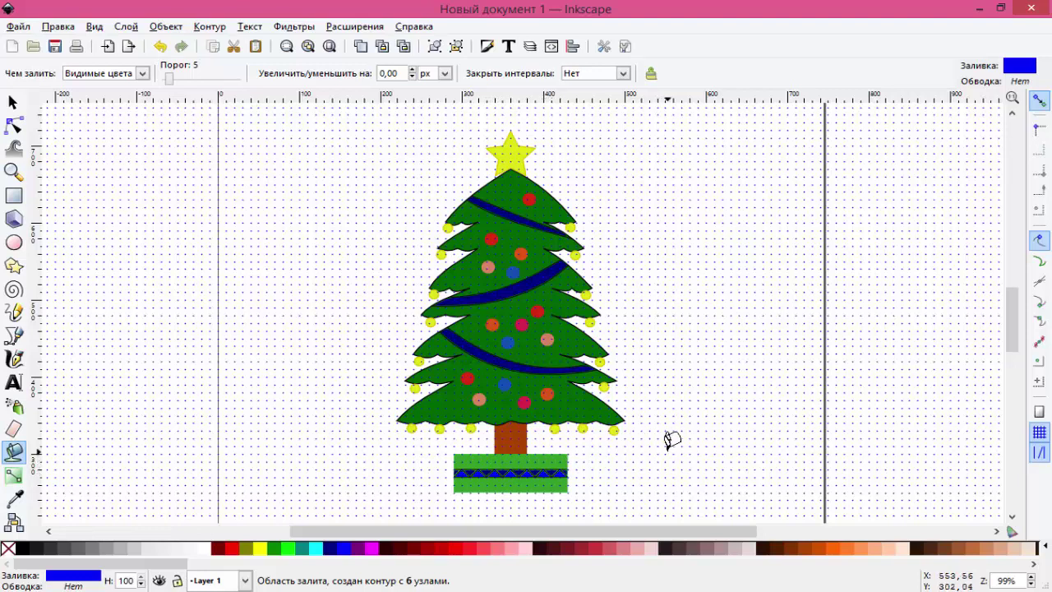
{"action": "left_click", "coordinate": [13, 102]}
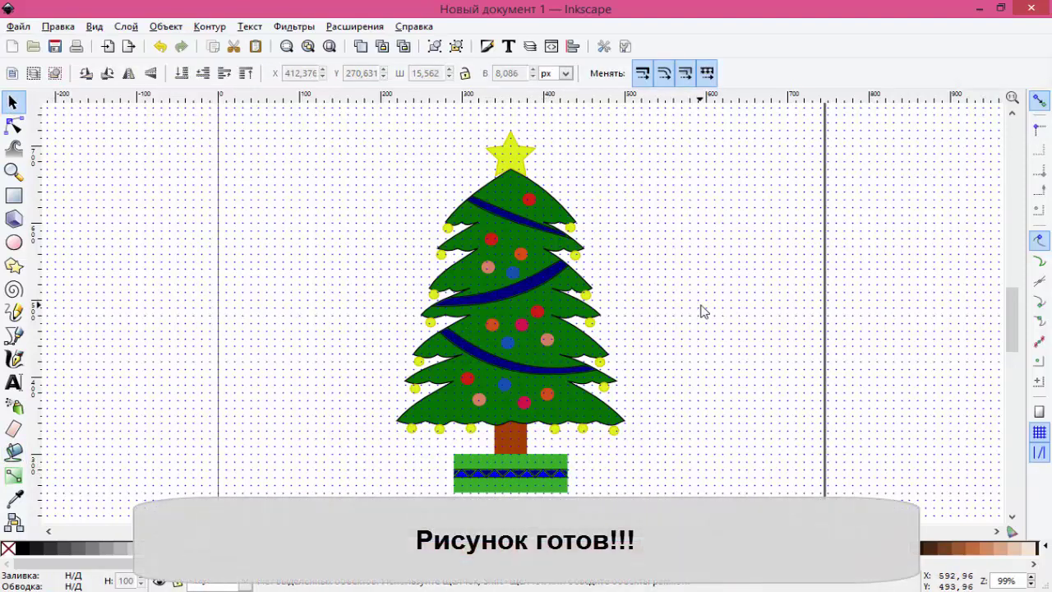